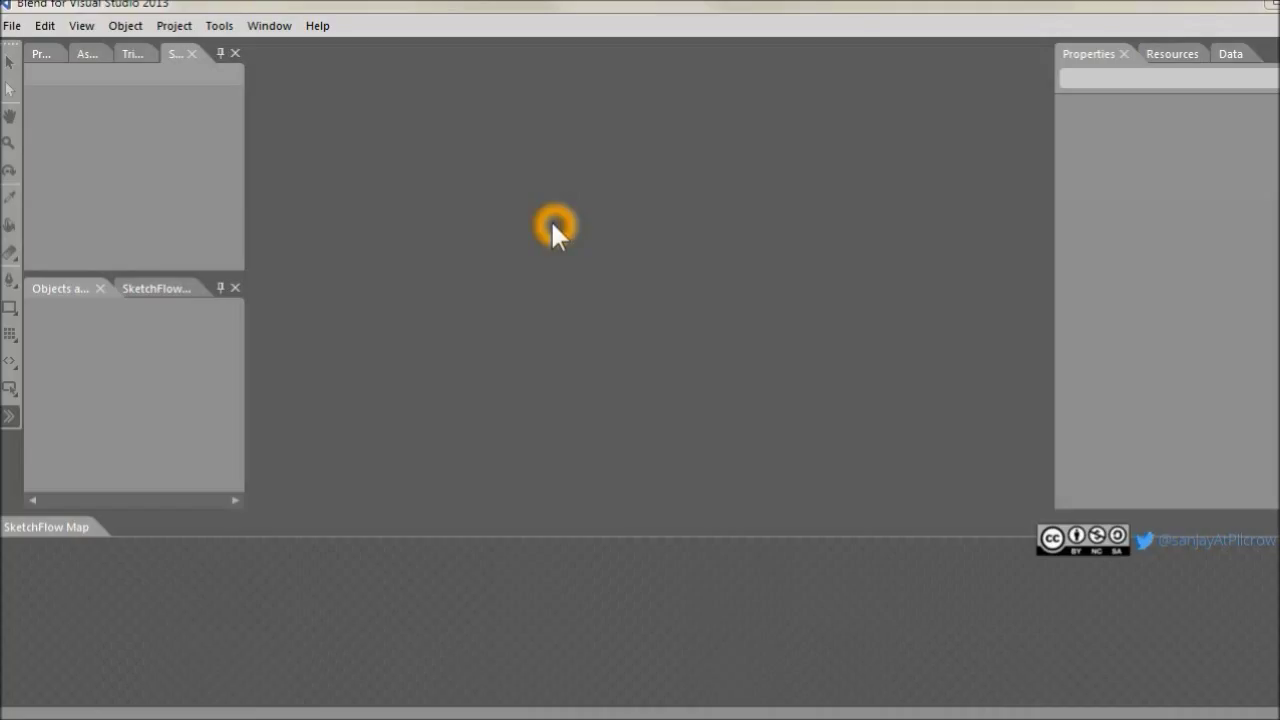
- Create a new WPF SketchFlow Application project named WpfPrototype1
left_click(11, 20)
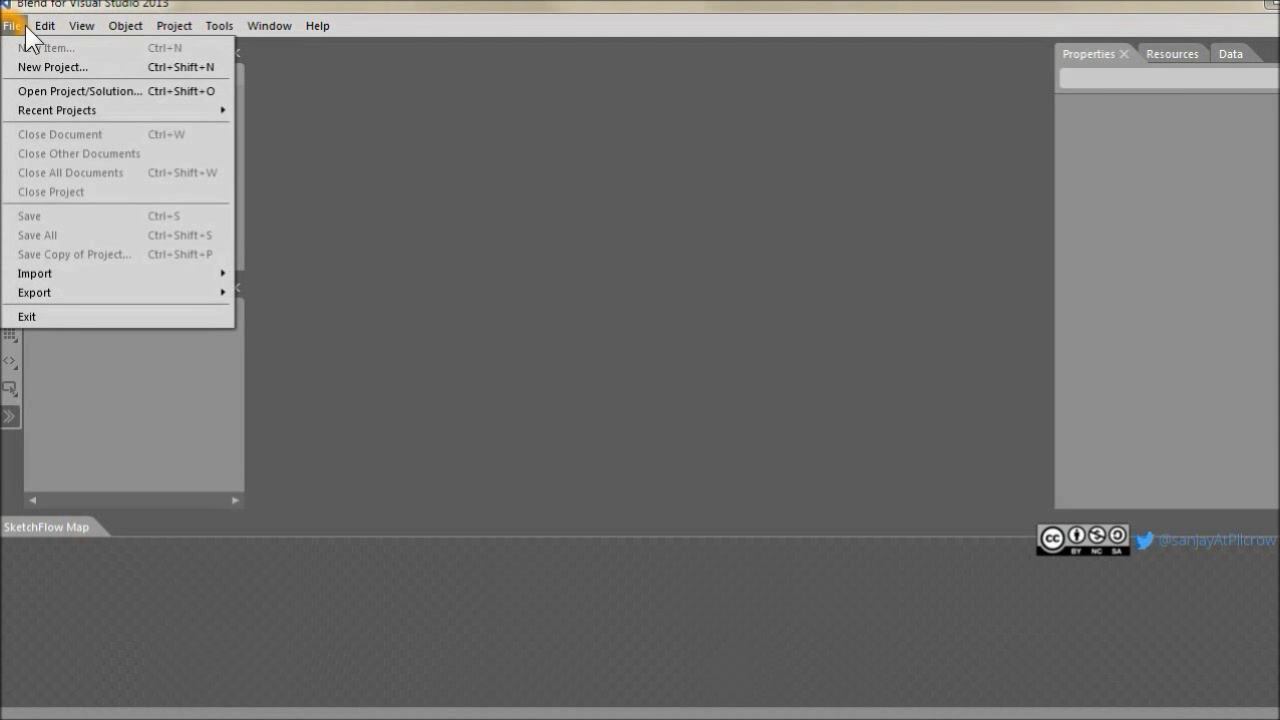
left_click(62, 67)
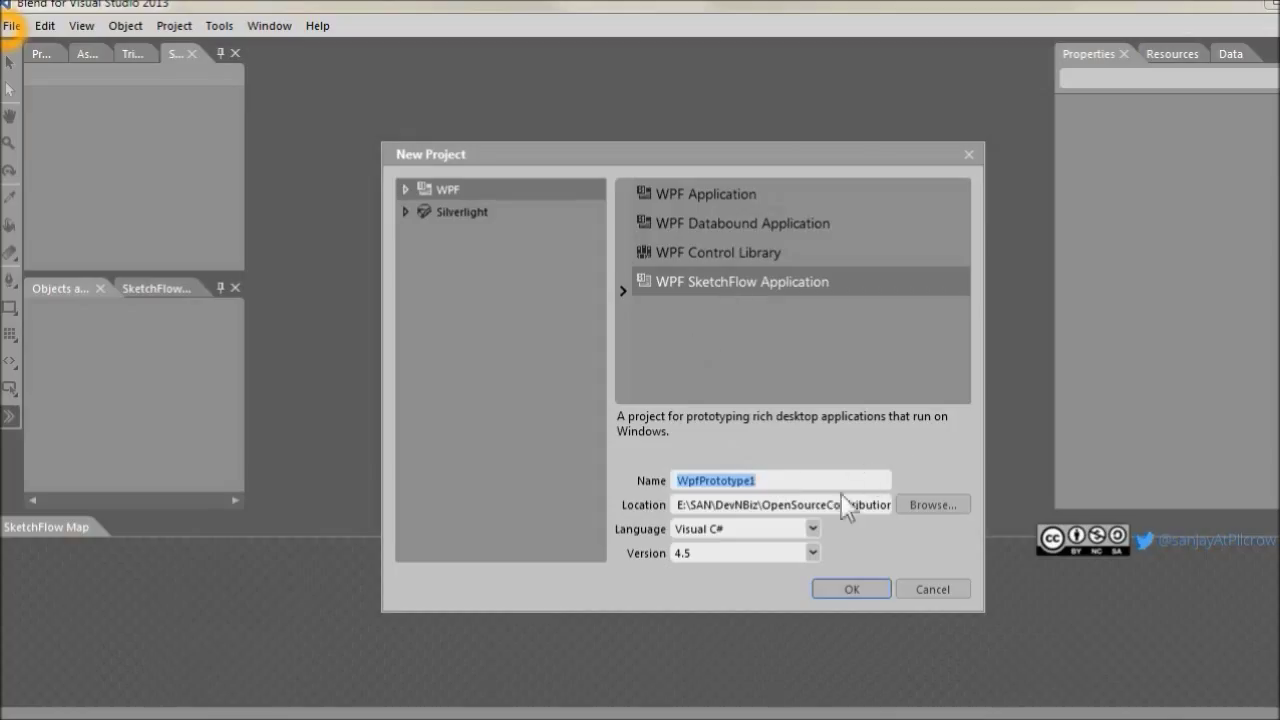
left_click(851, 592)
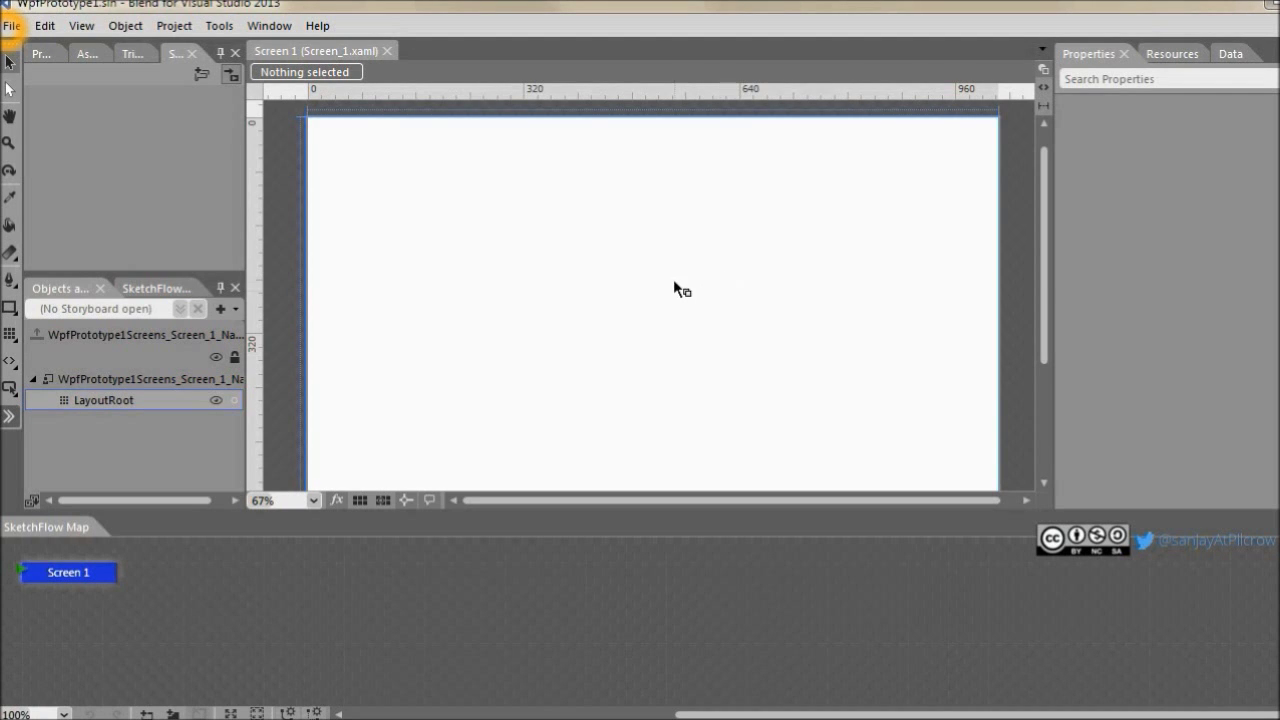
- Get the second SketchFlow project, WpfPrototype2, open with its blank Screen 1
left_click_drag(1048, 278, 1048, 308)
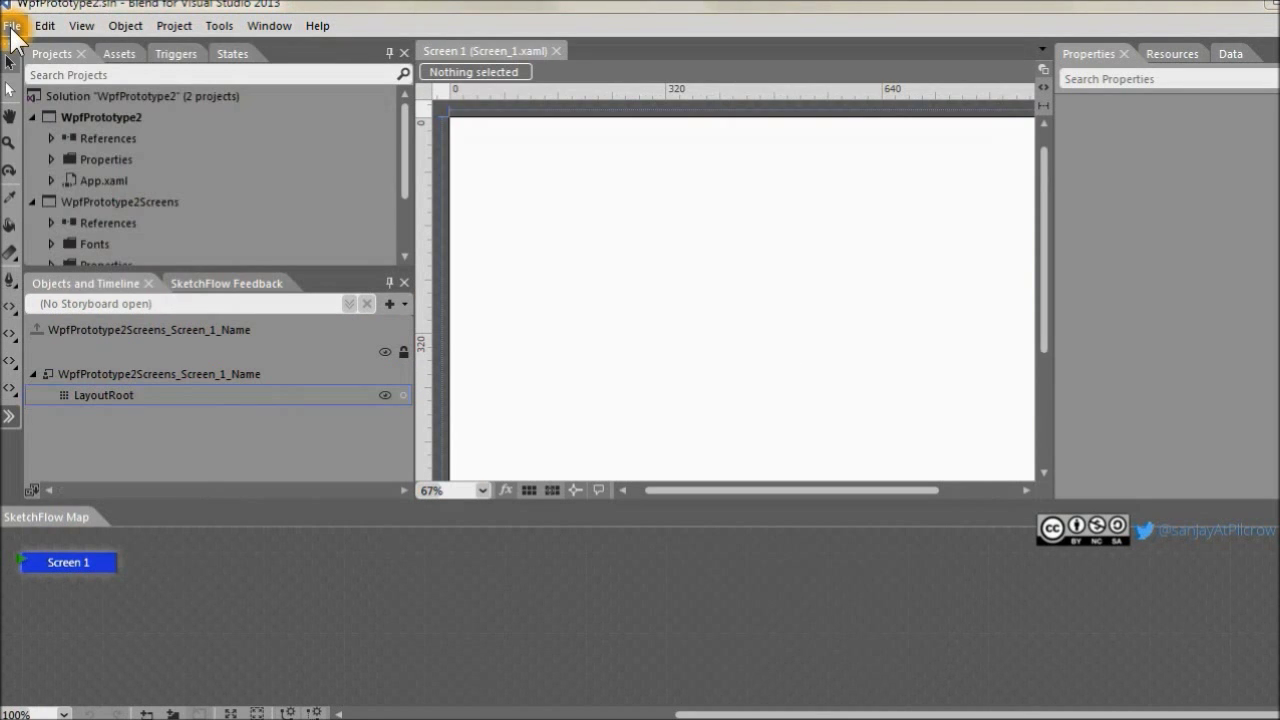
left_click(11, 30)
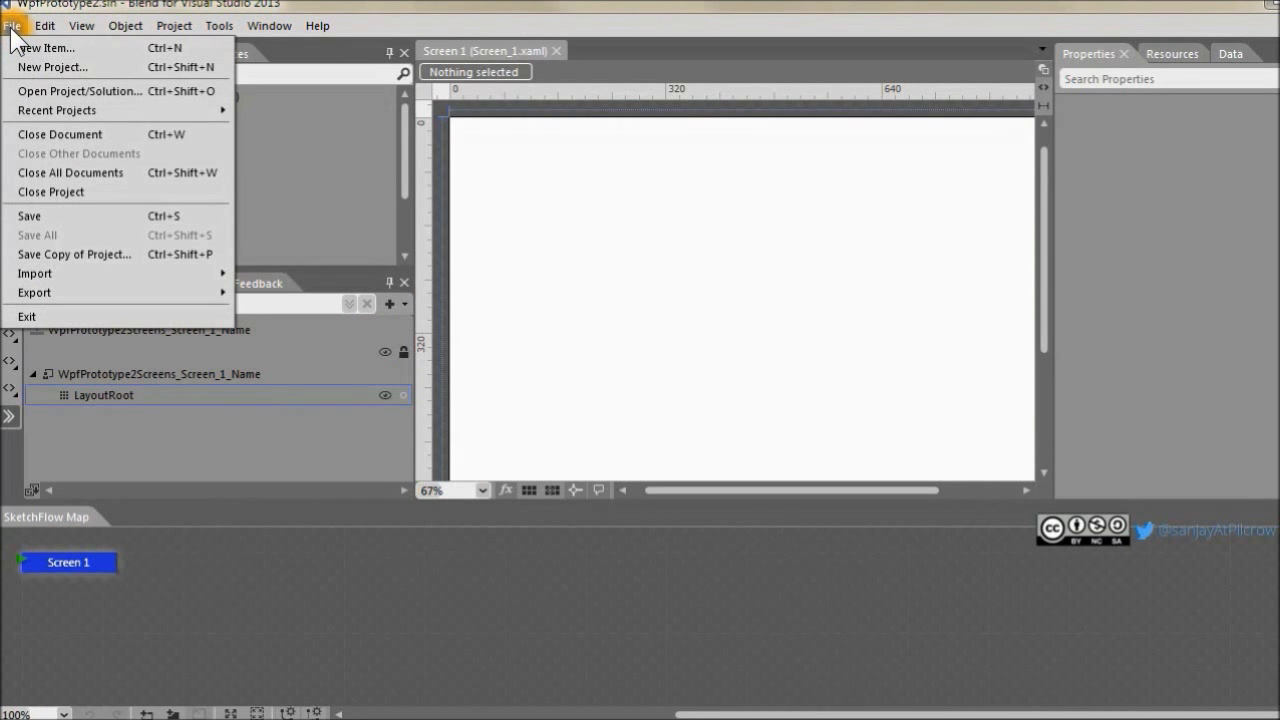
- Open the earlier WPShells_SanjayAtPilcrow solution from Recent Projects
mouse_move(49, 116)
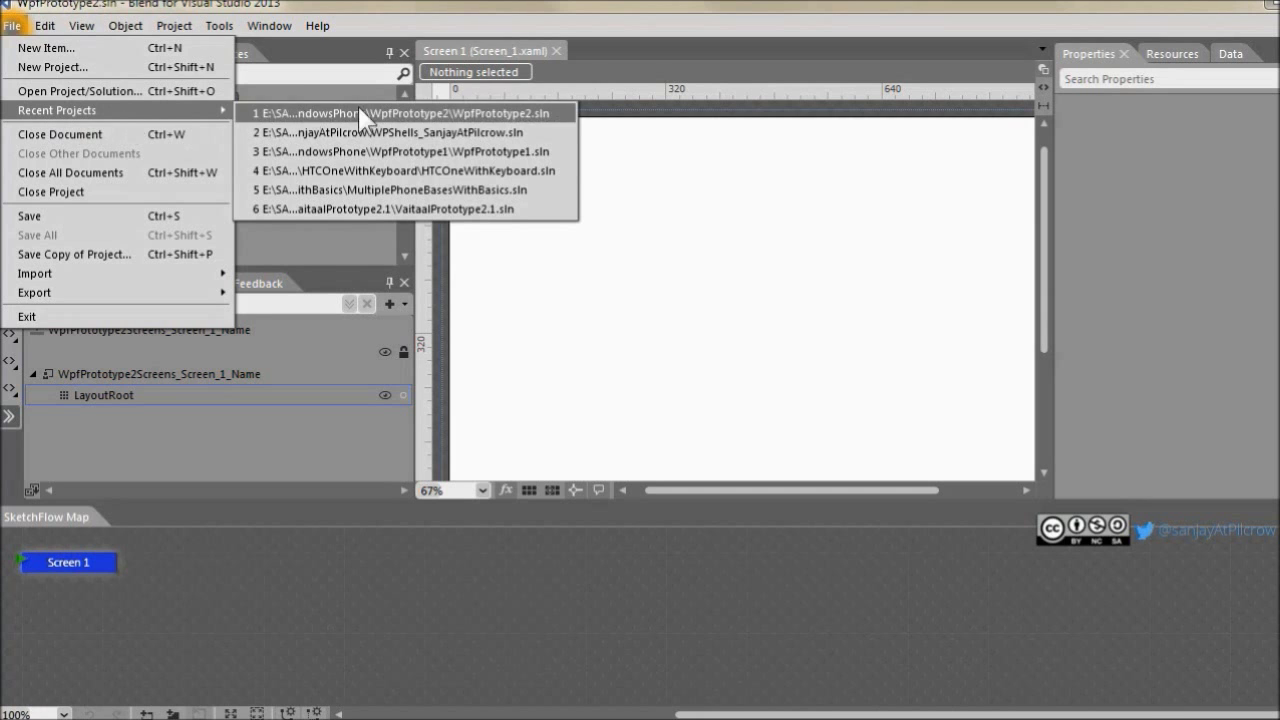
left_click(370, 132)
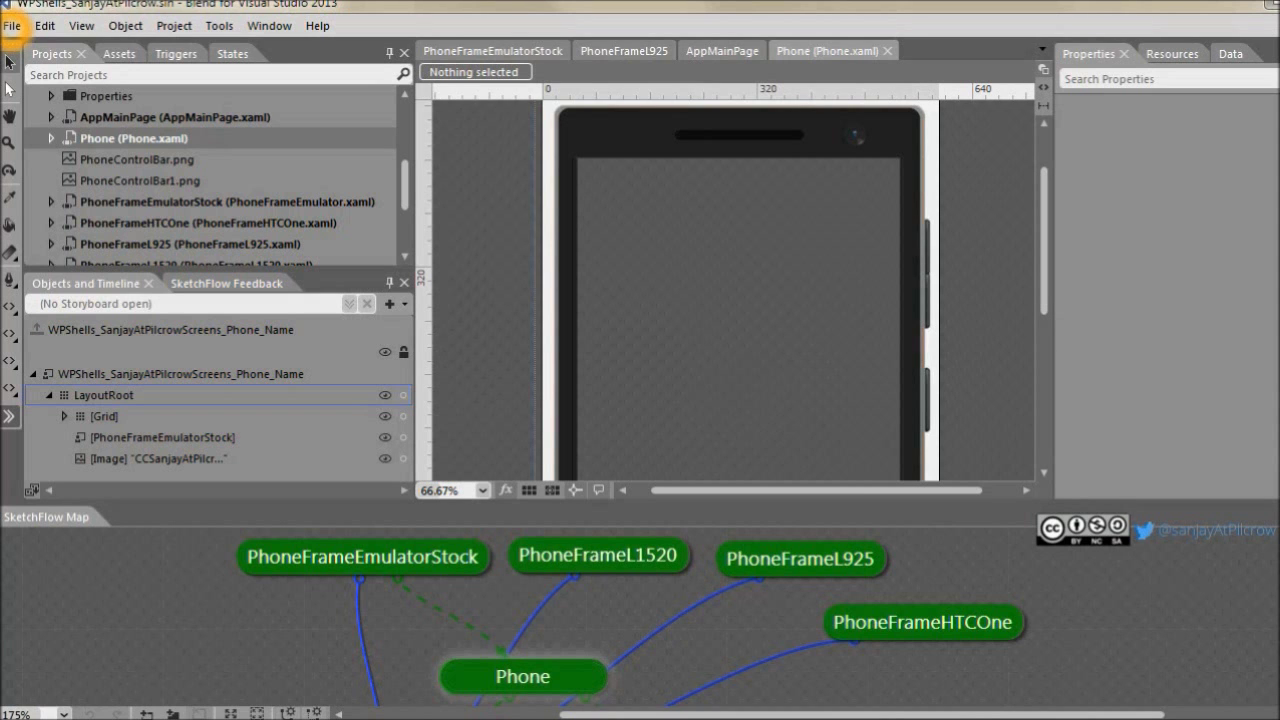
- Move the AppMainPage node up-left in the SketchFlow Map, then build and run with F5
scroll(875, 620, "down", 3)
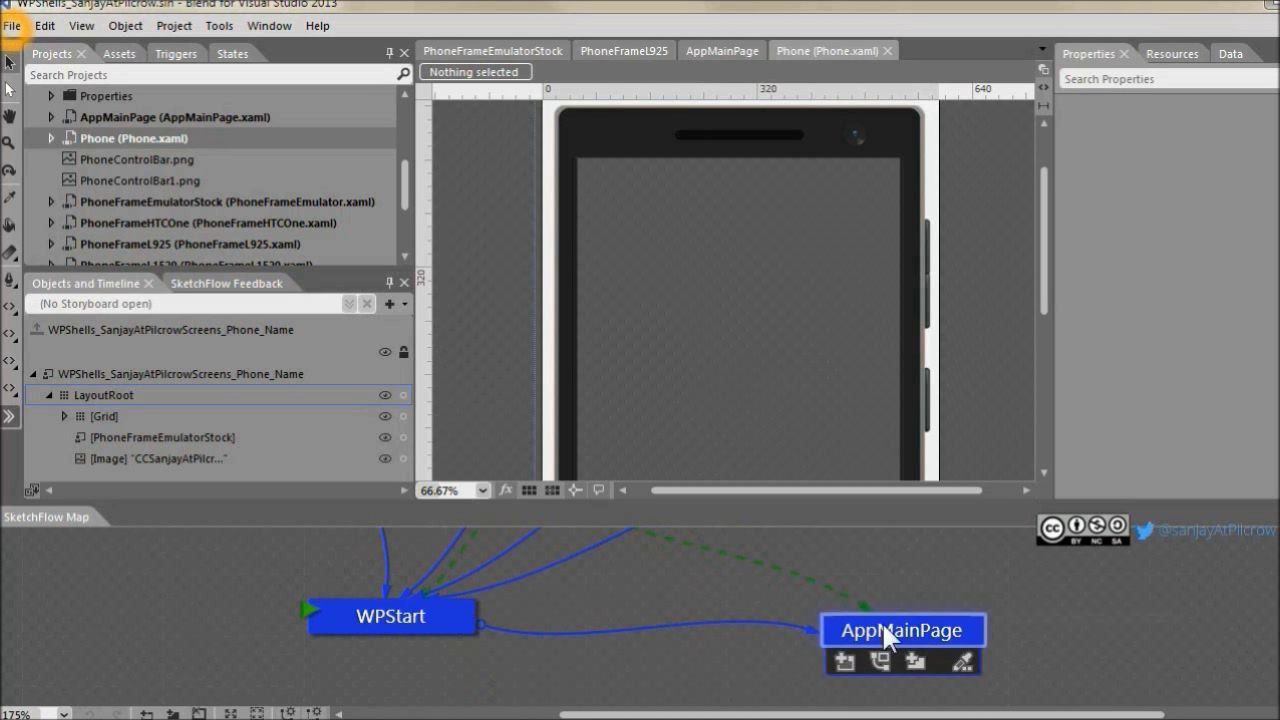
left_click_drag(889, 628, 742, 600)
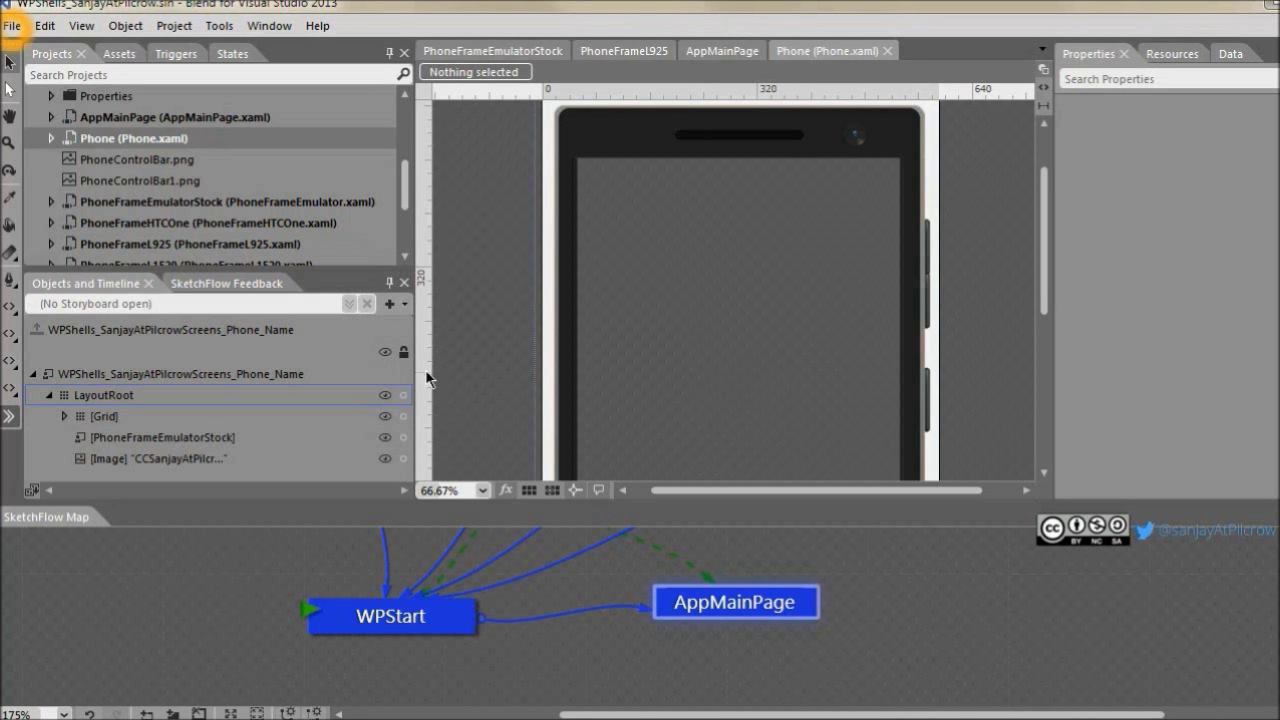
key("F5")
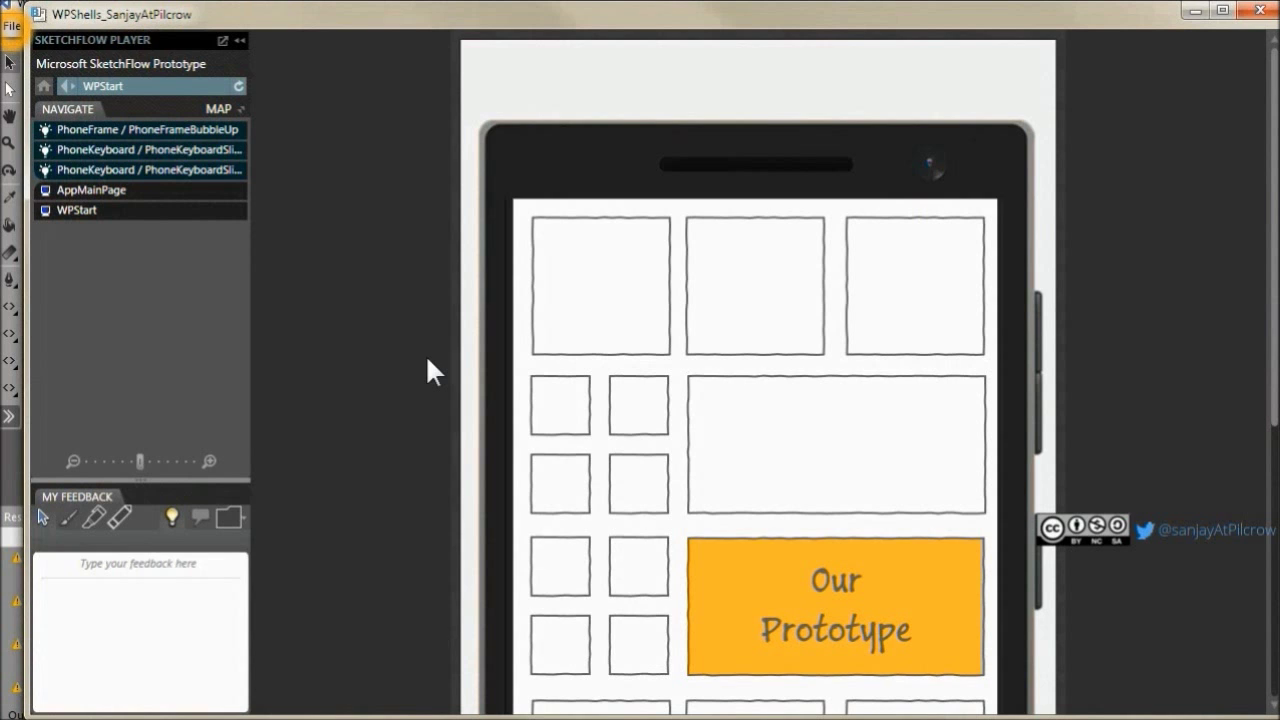
- Maximize the player, go to the AppMainPage login screen via Our Prototype, and hide the ink feedback
double_click(566, 22)
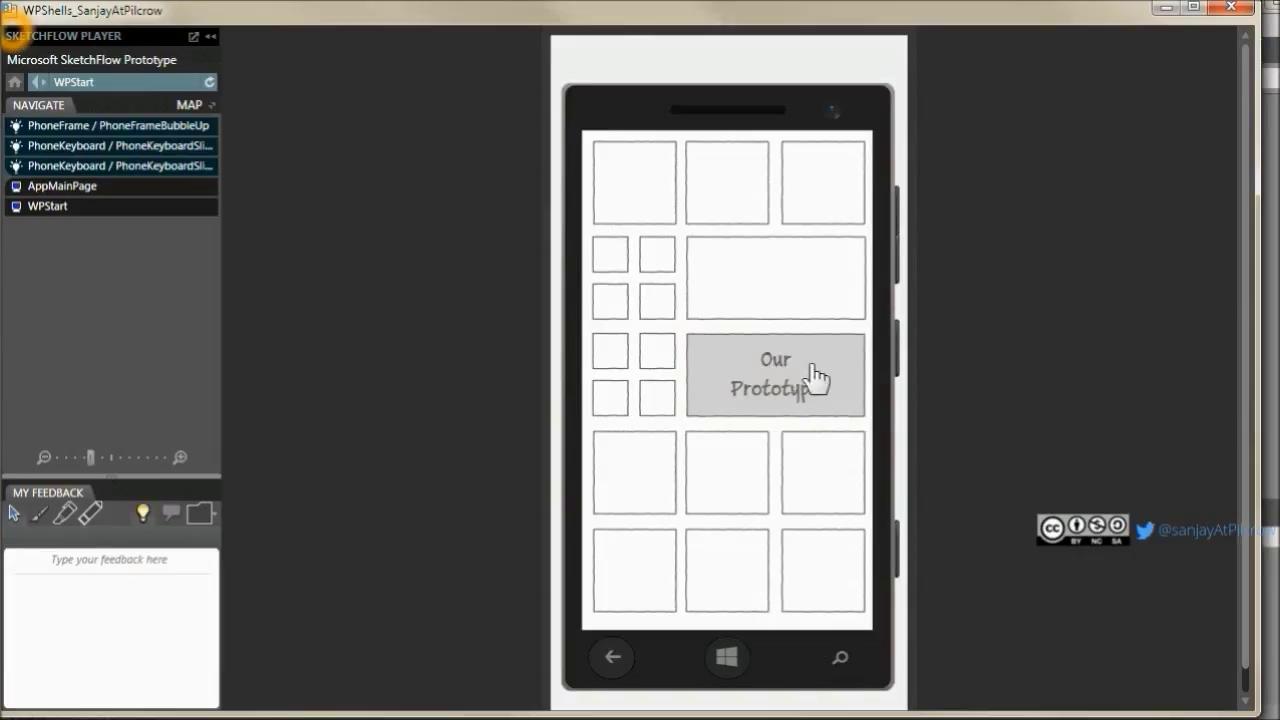
left_click(771, 386)
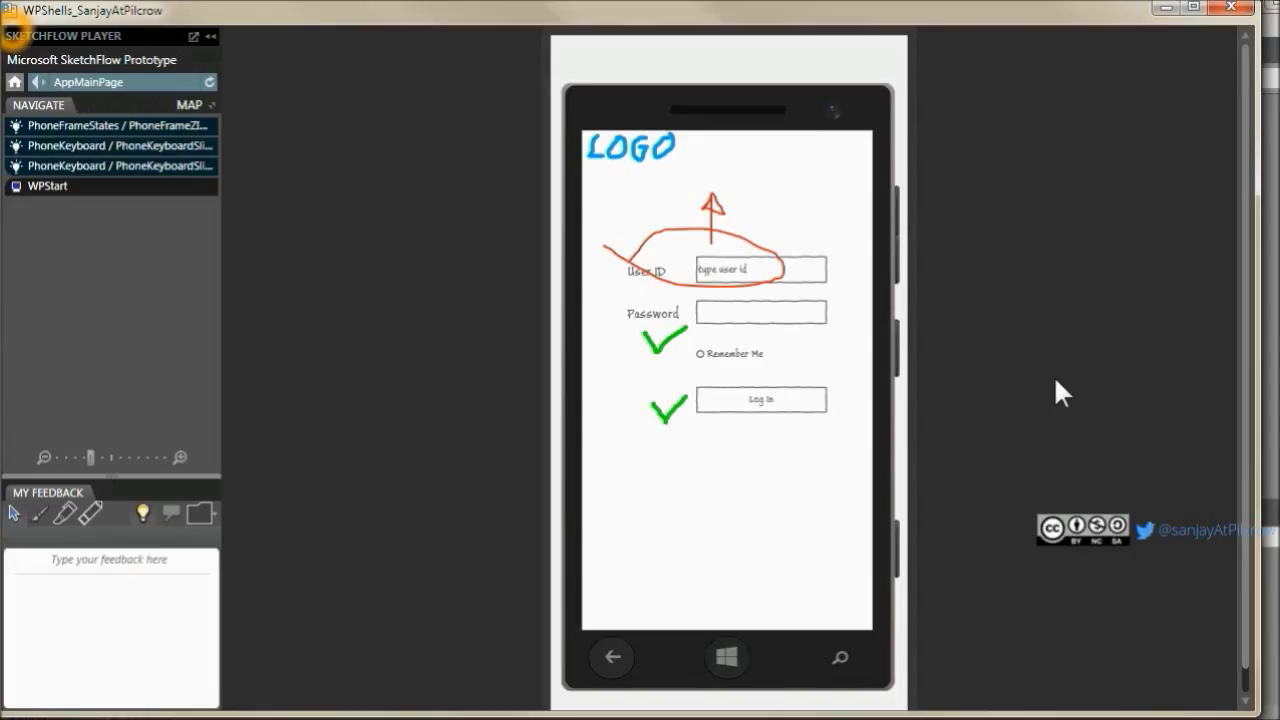
left_click(143, 512)
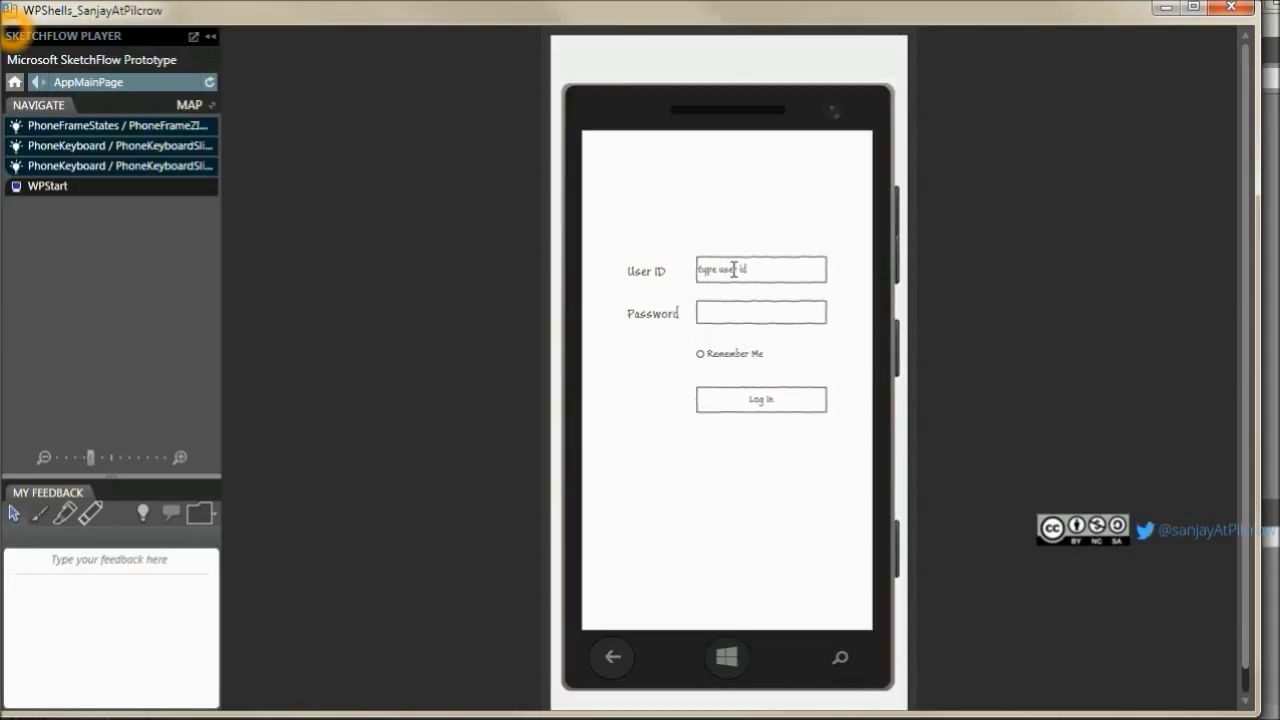
- Focus User ID to raise the keyboard, tick Remember Me, then go back to WPStart
left_click(734, 269)
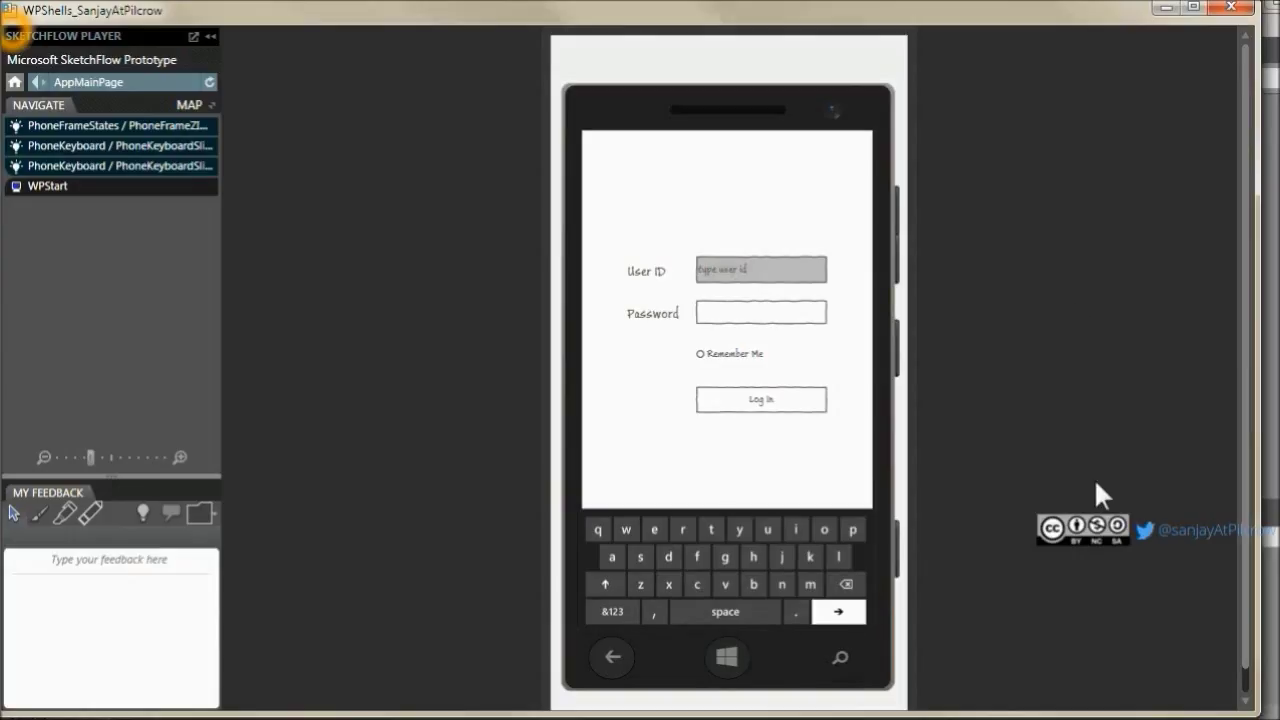
left_click(727, 357)
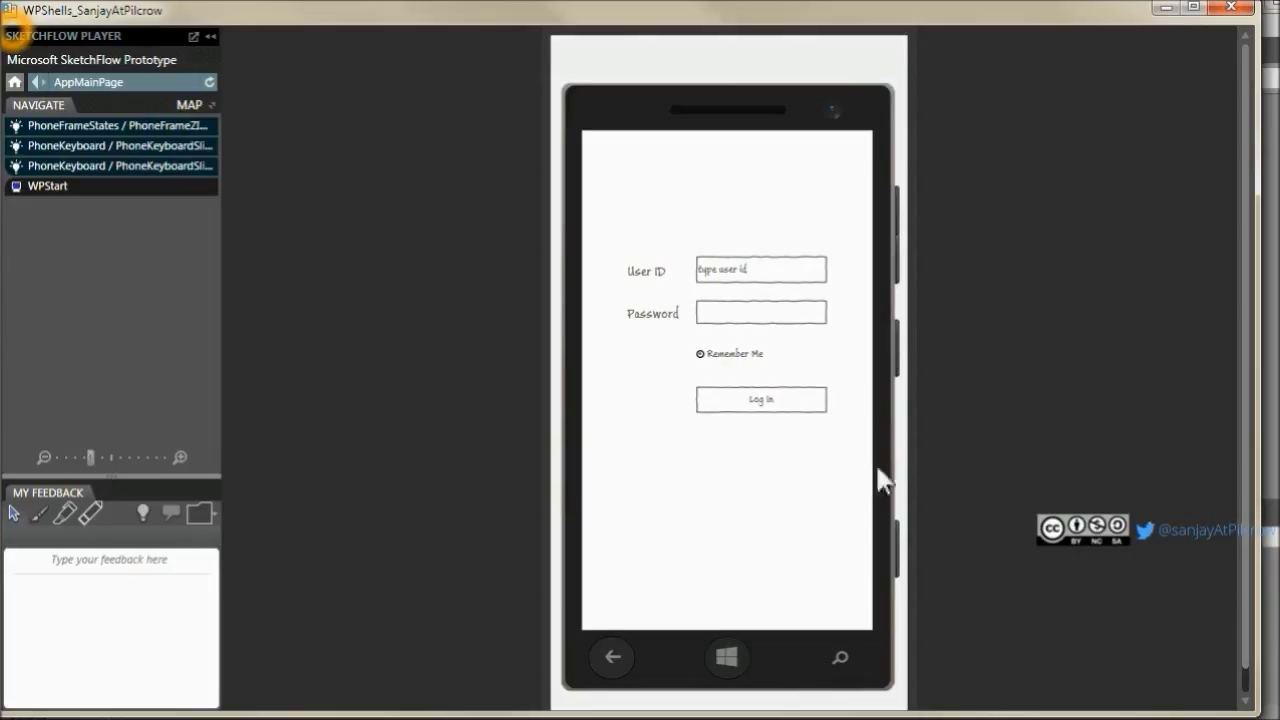
left_click(612, 662)
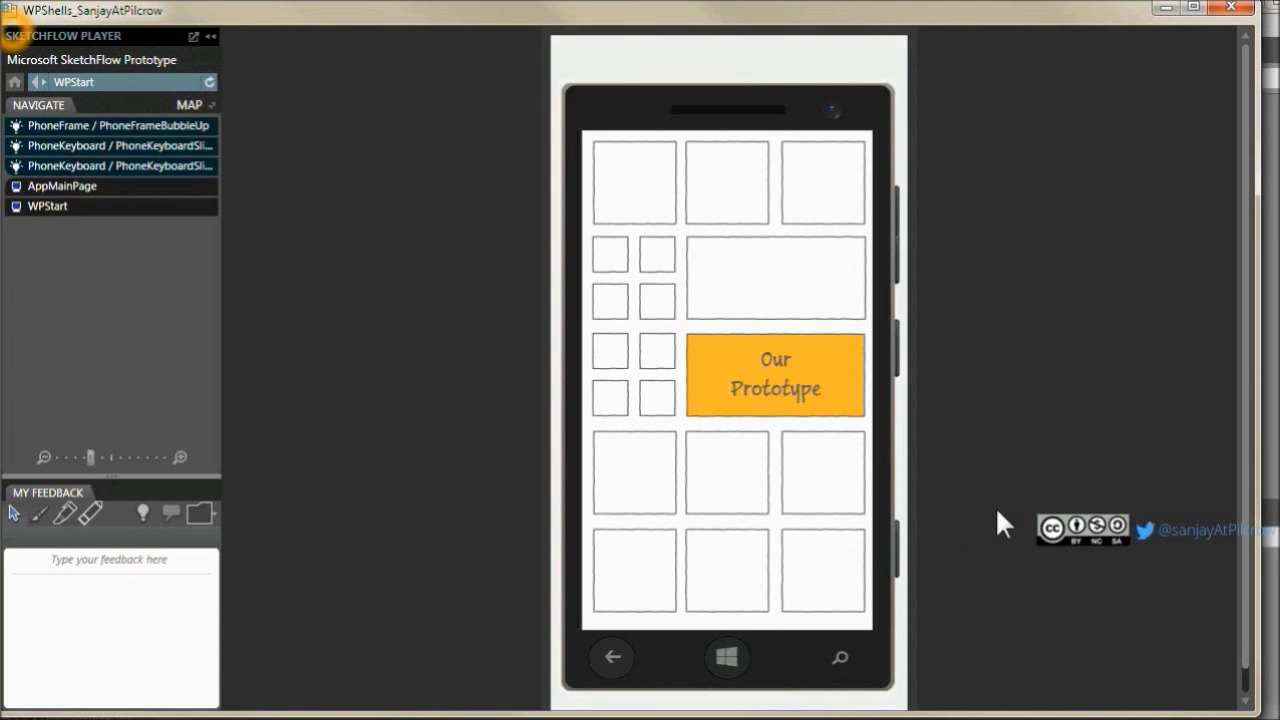
left_click(757, 375)
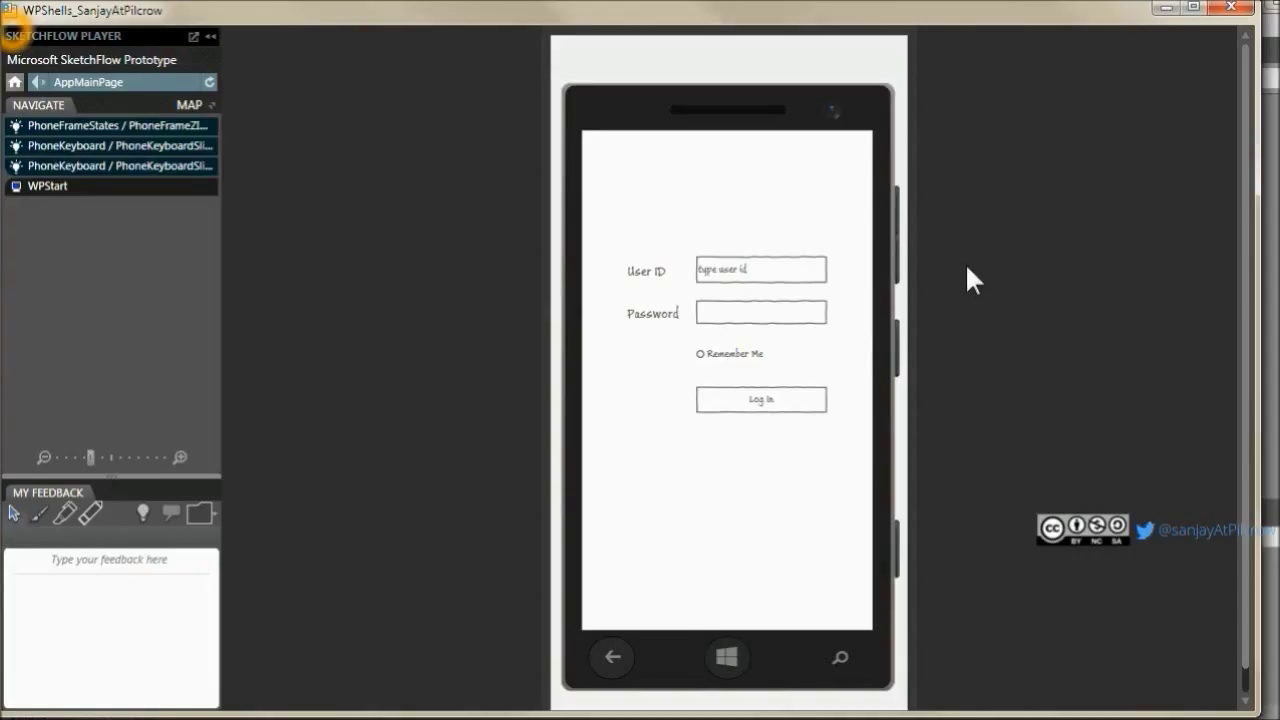
left_click(724, 655)
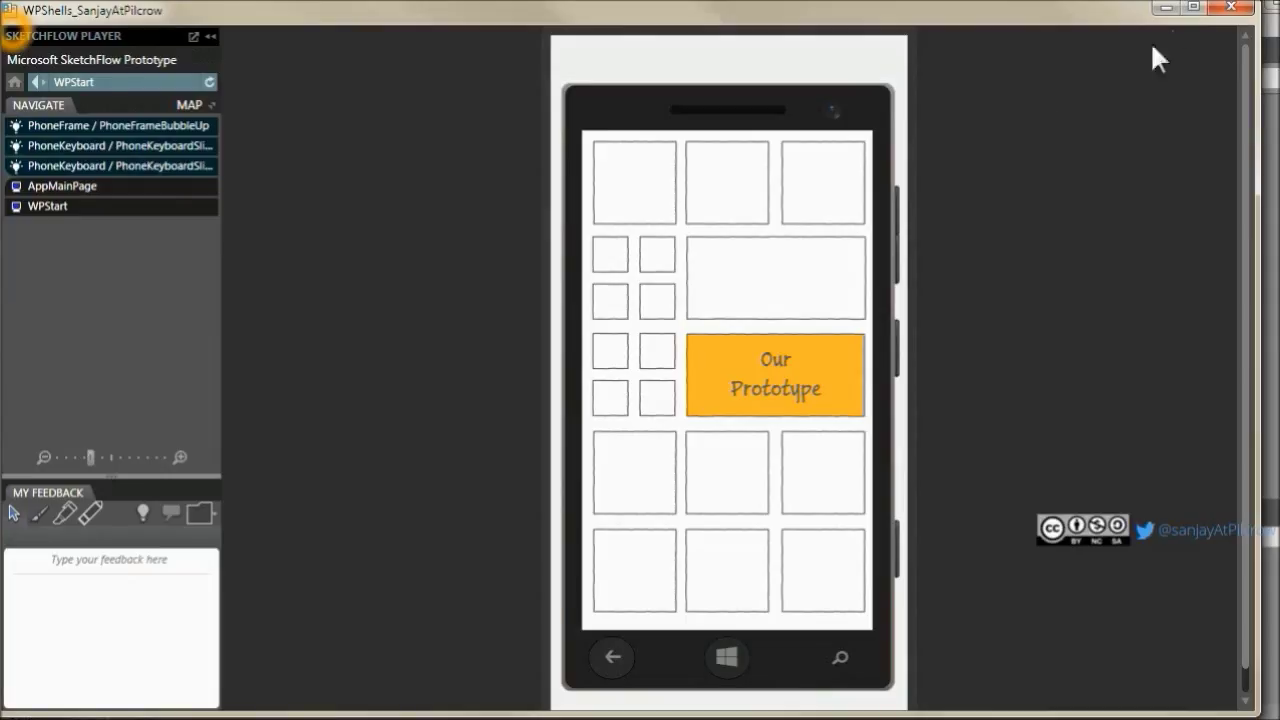
left_click(1240, 8)
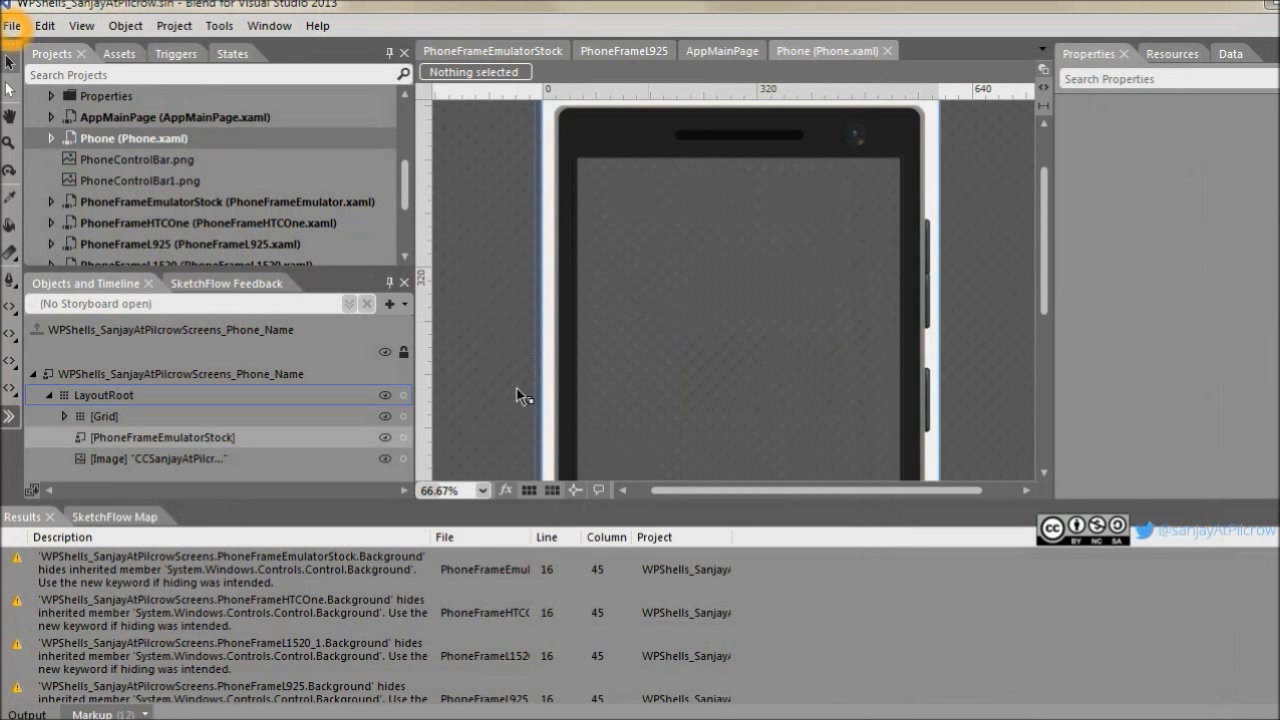
left_click(49, 517)
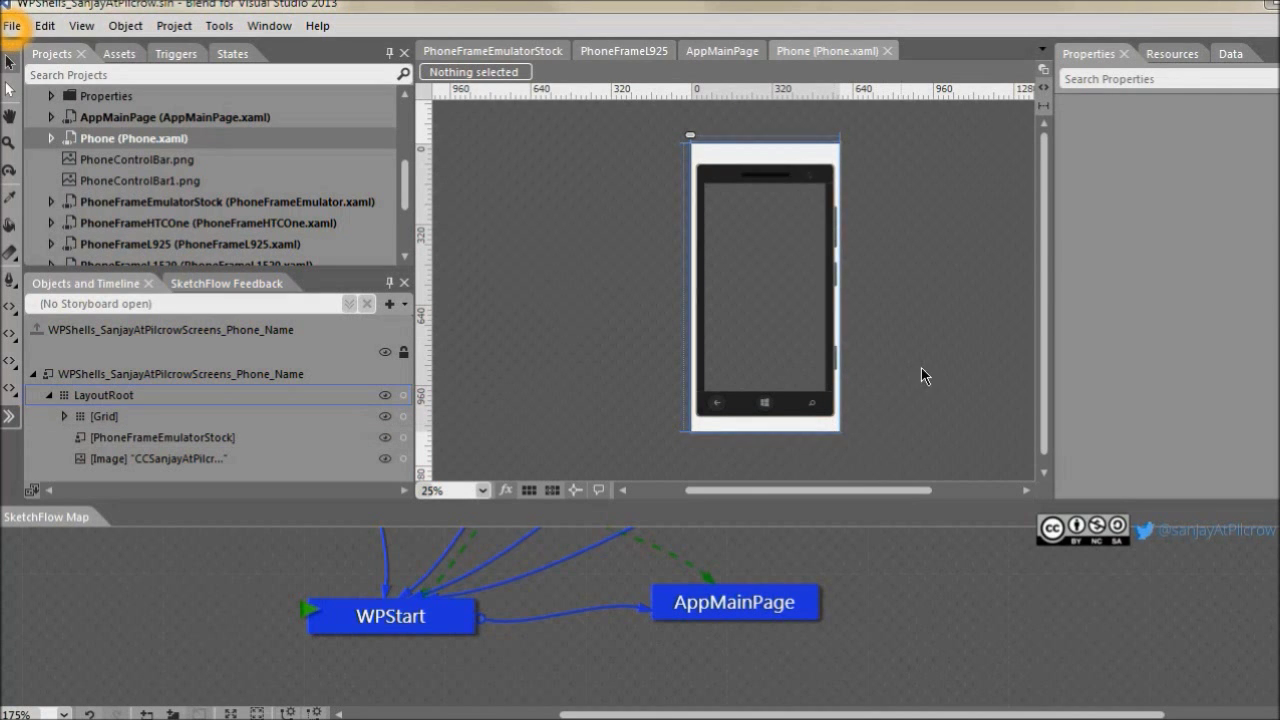
left_click_drag(777, 512, 777, 484)
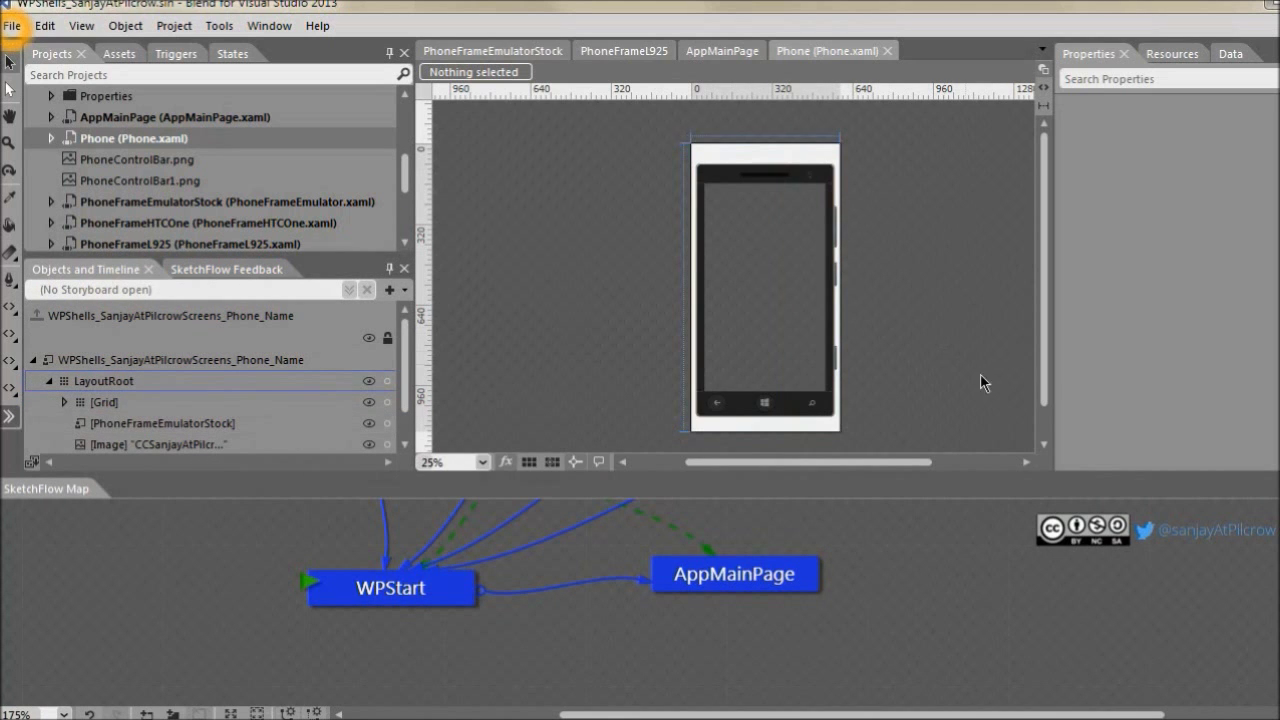
scroll(797, 571, "up", 3)
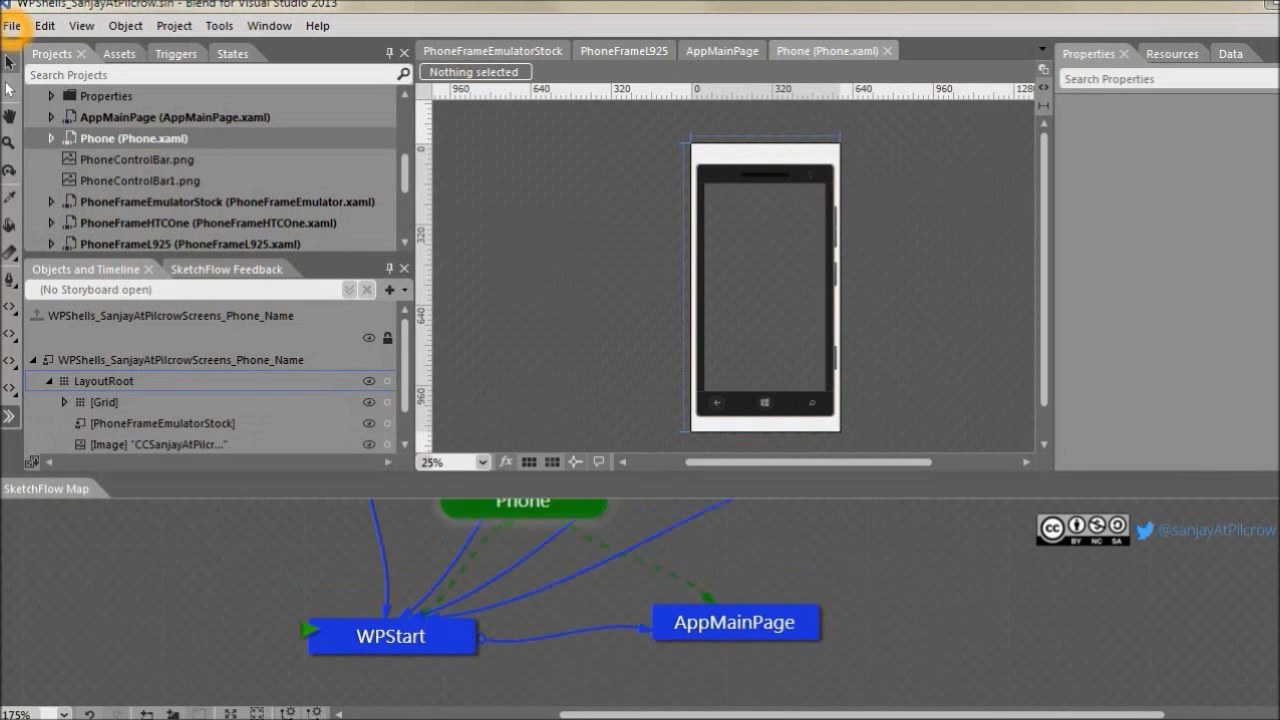
mouse_move(540, 578)
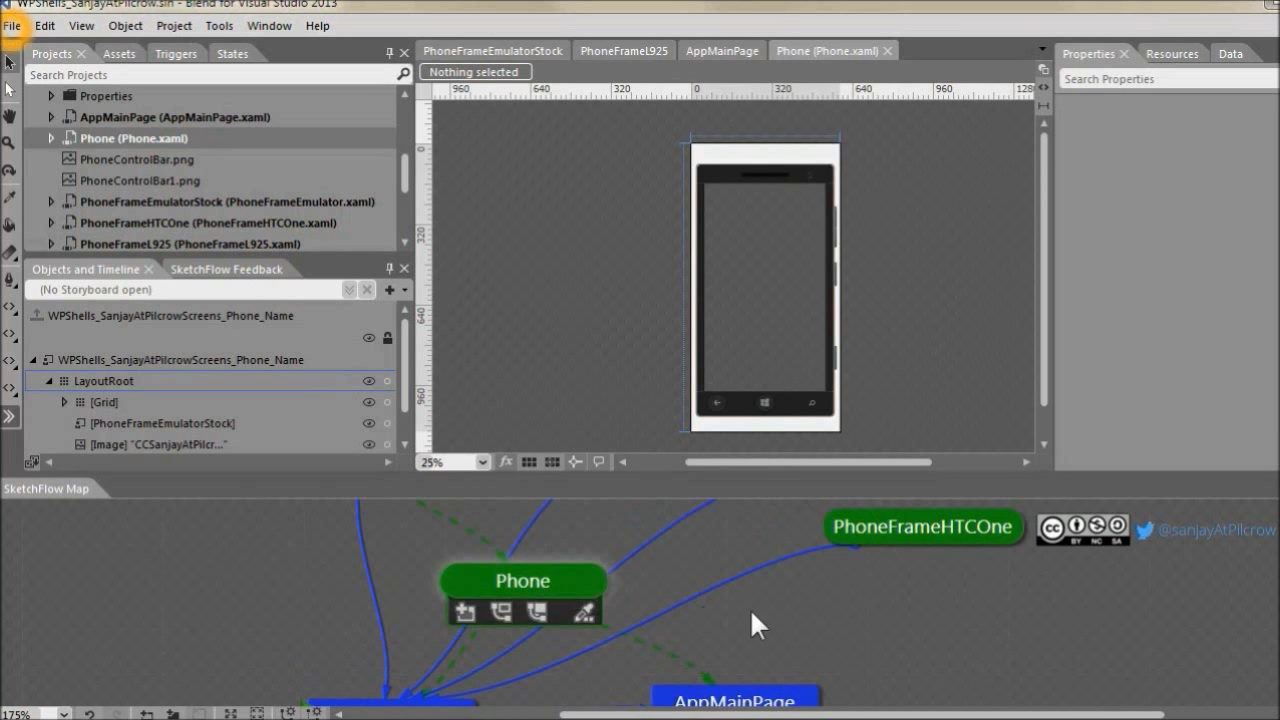
scroll(749, 603, "down", 2)
scroll(751, 607, "down", 2)
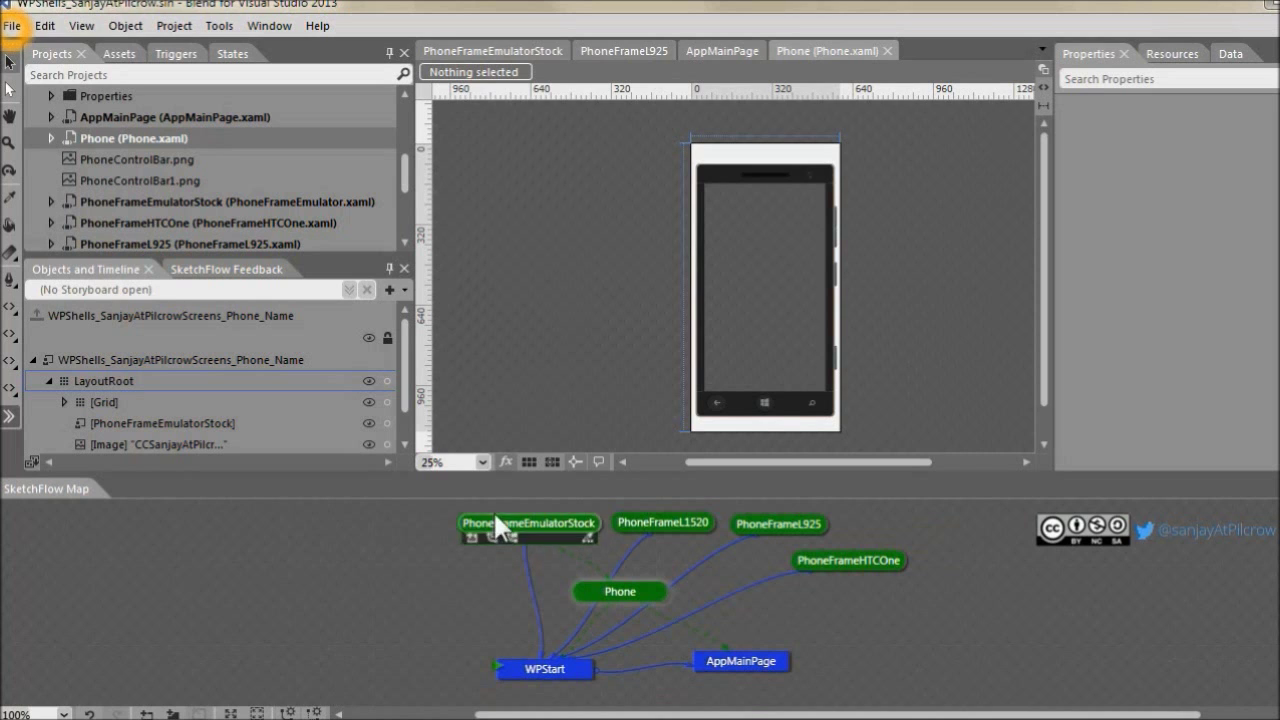
mouse_move(530, 528)
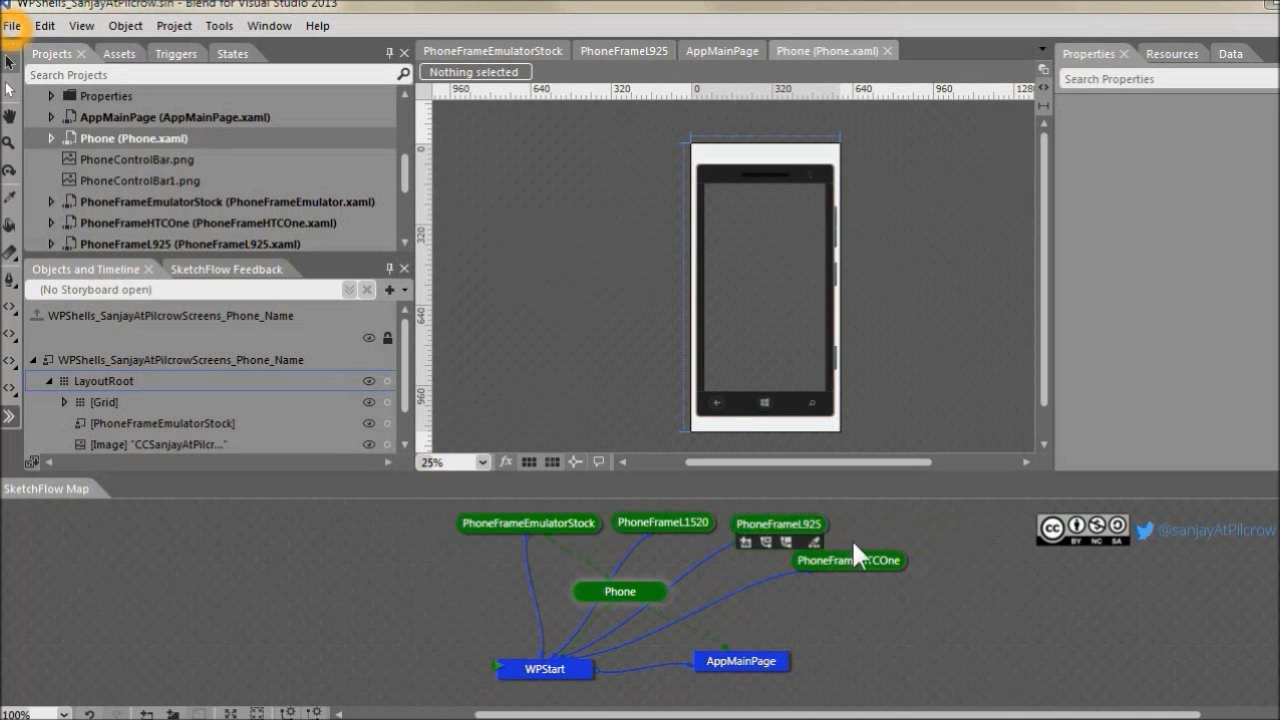
mouse_move(857, 560)
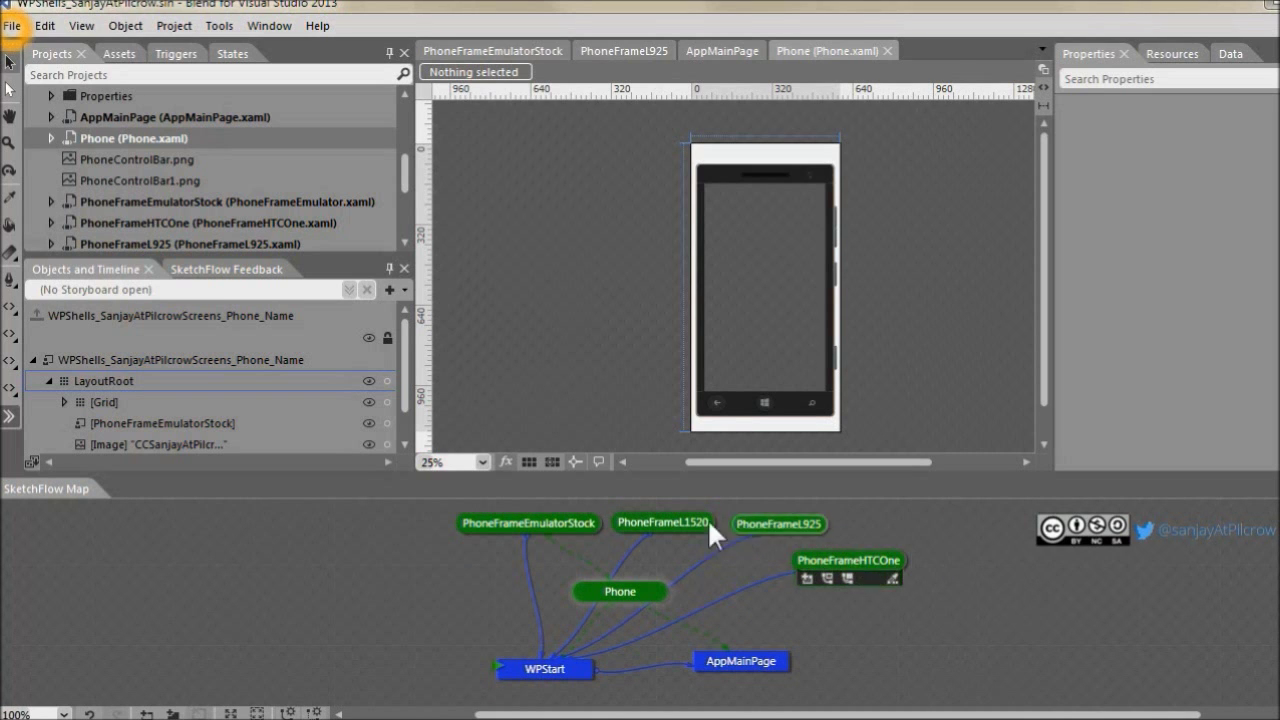
mouse_move(621, 592)
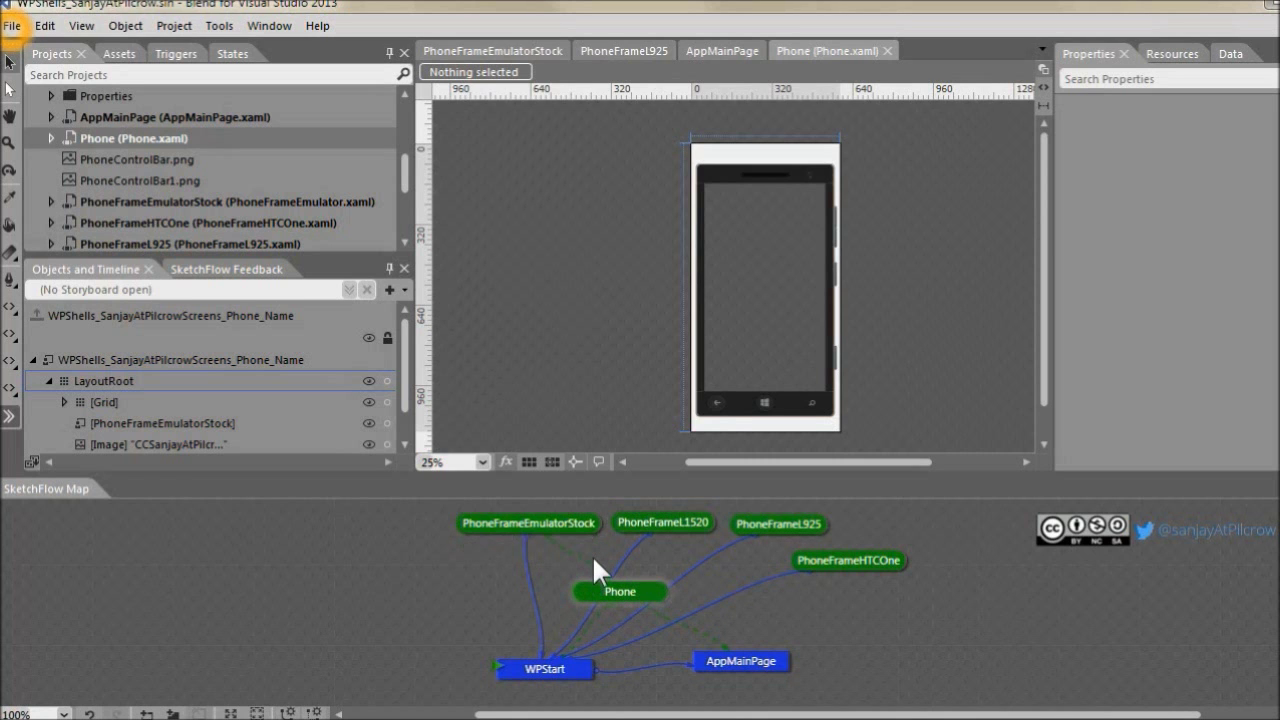
scroll(592, 555, "up", 5)
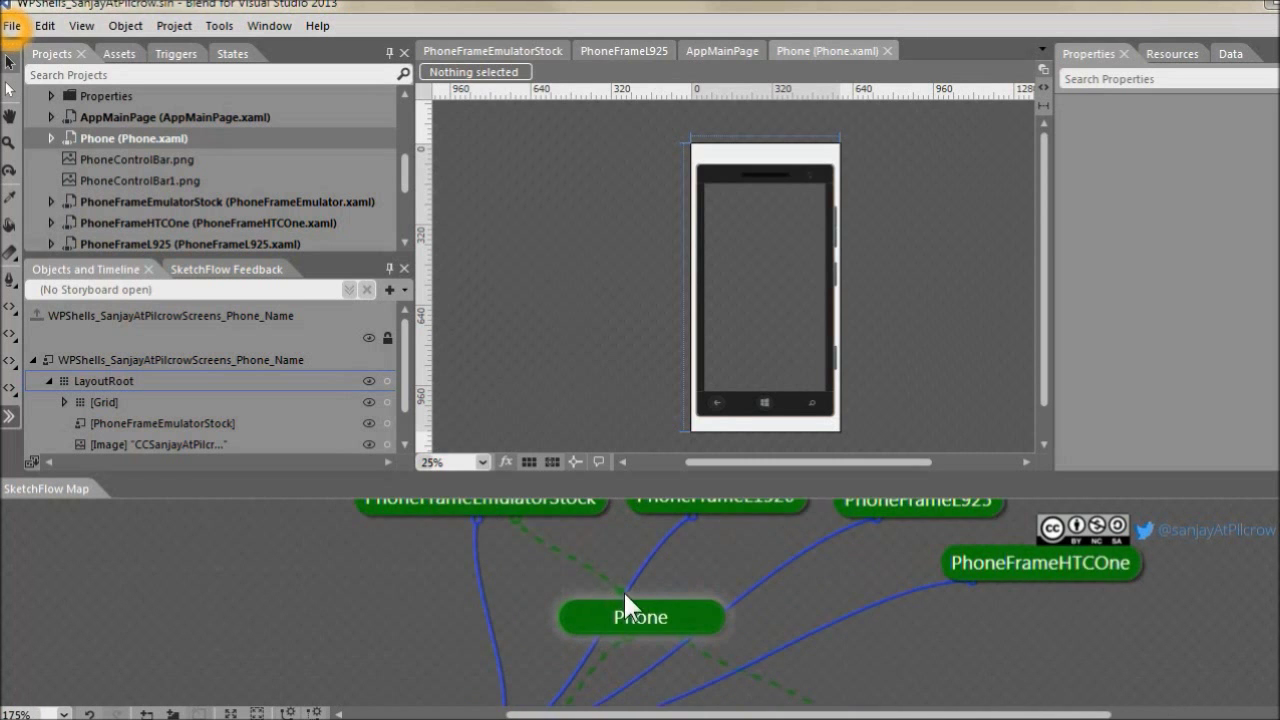
scroll(667, 594, "down", 1)
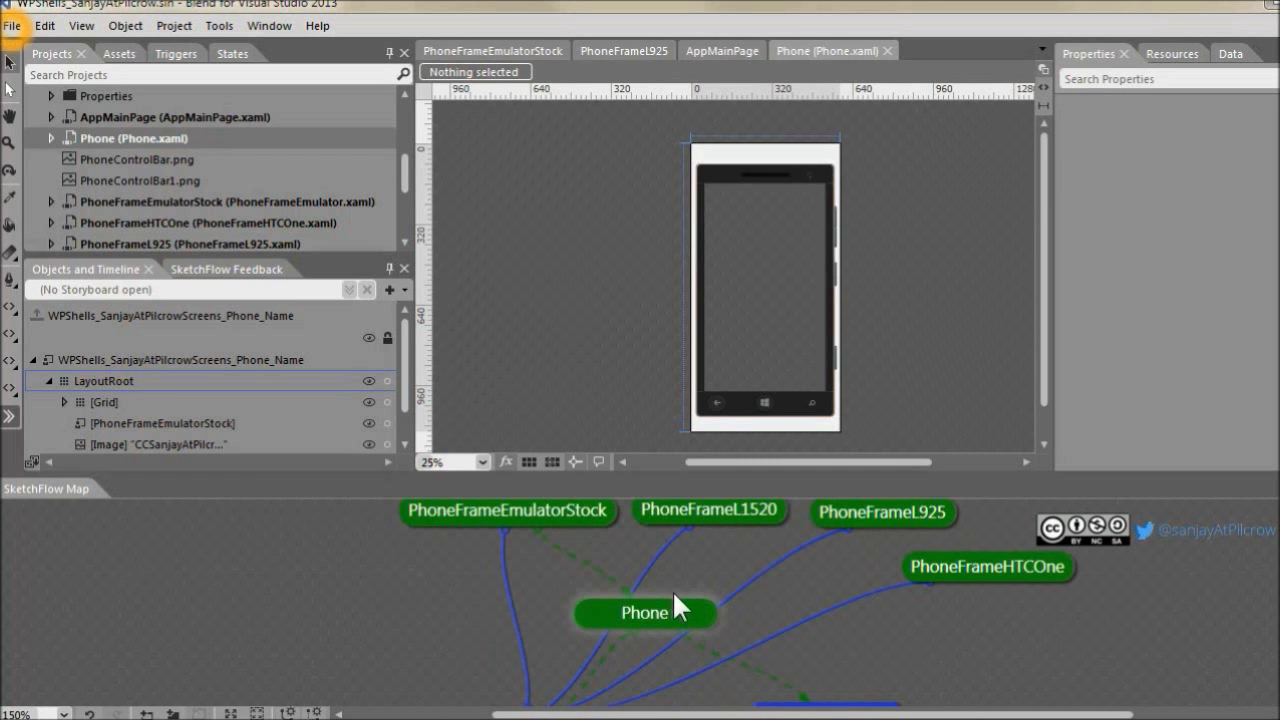
scroll(680, 584, "down", 1)
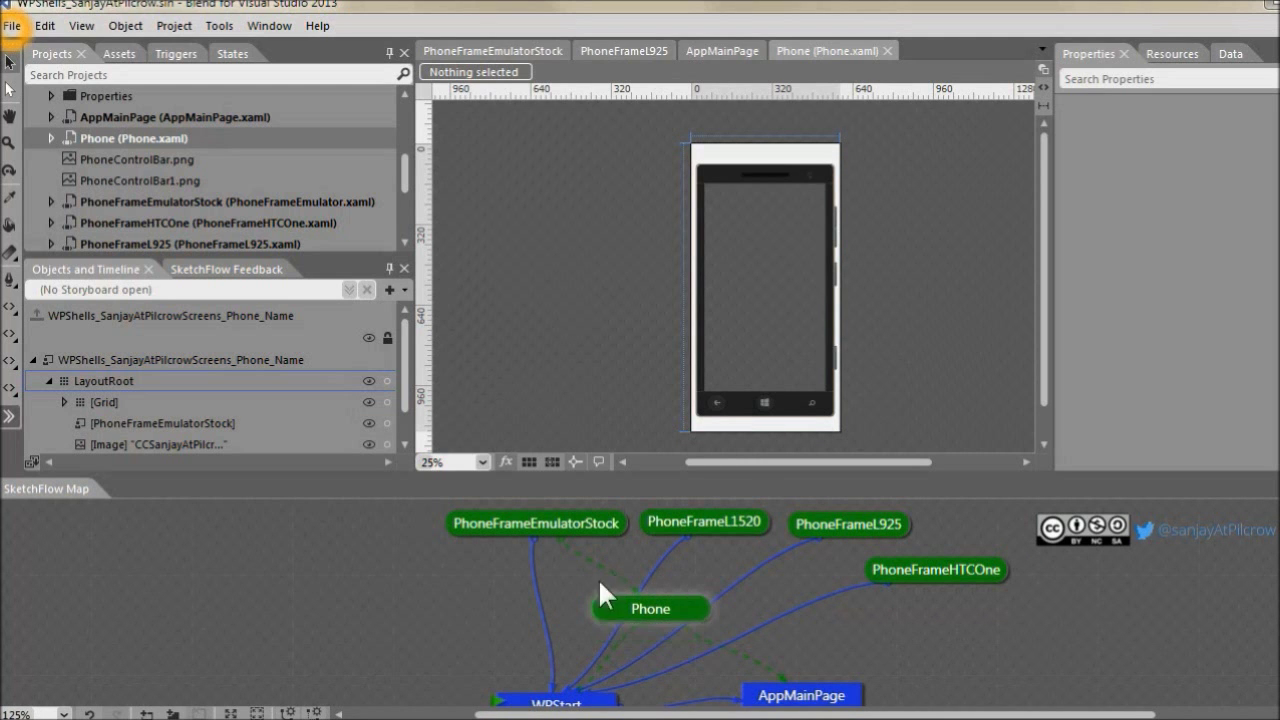
mouse_move(714, 633)
mouse_move(652, 609)
scroll(757, 647, "down", 3)
- Duplicate the AppMainPage screen in the SketchFlow Map and name the copy Level3Page
mouse_move(773, 619)
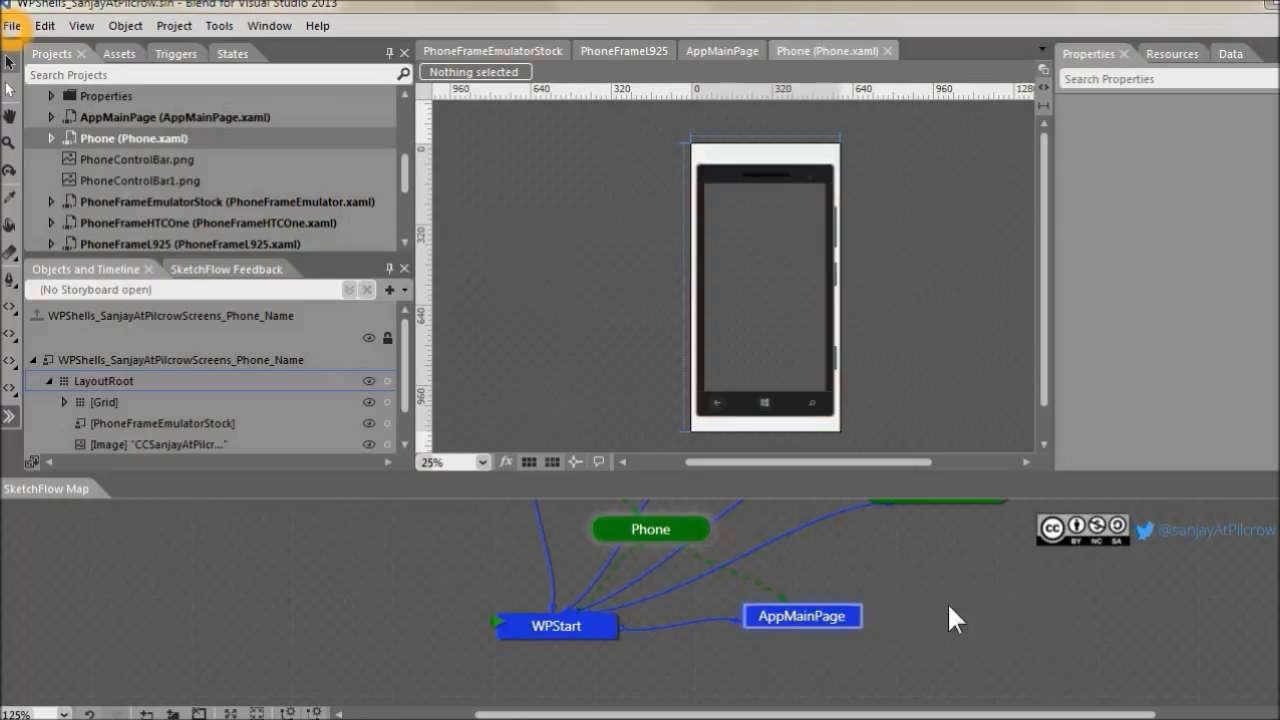
mouse_move(823, 609)
left_click_drag(810, 610, 763, 621)
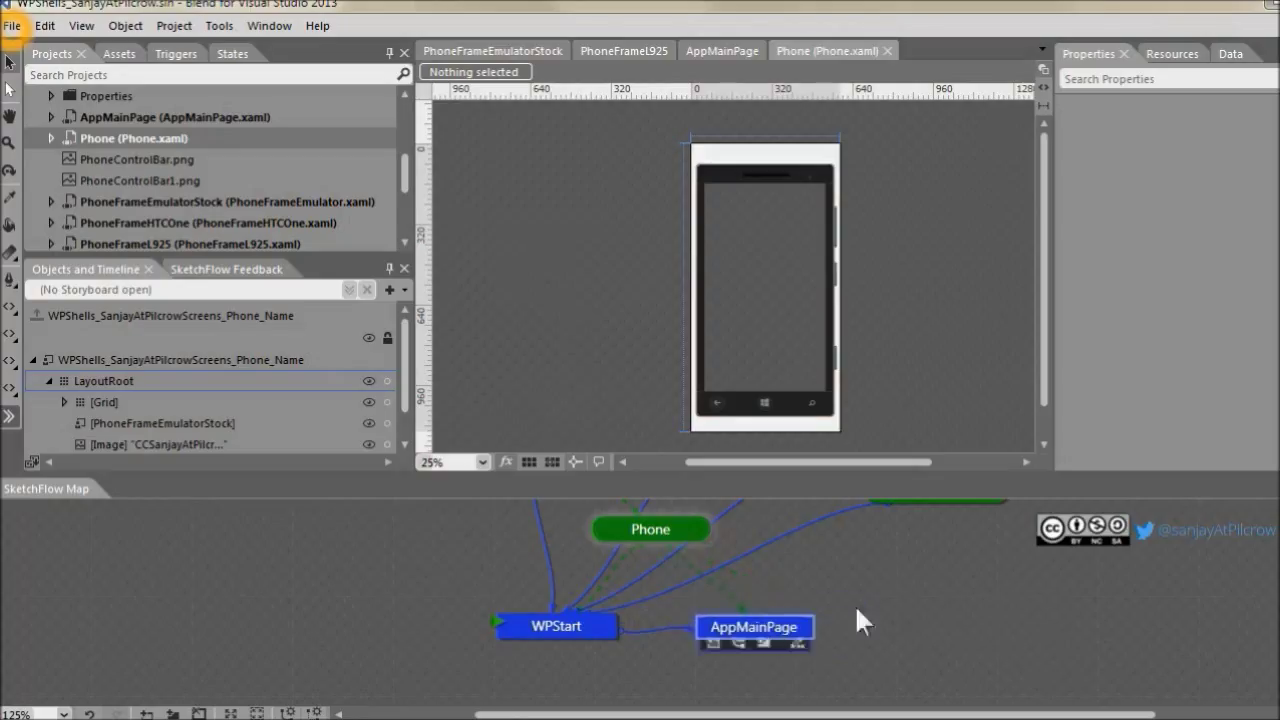
right_click(773, 627)
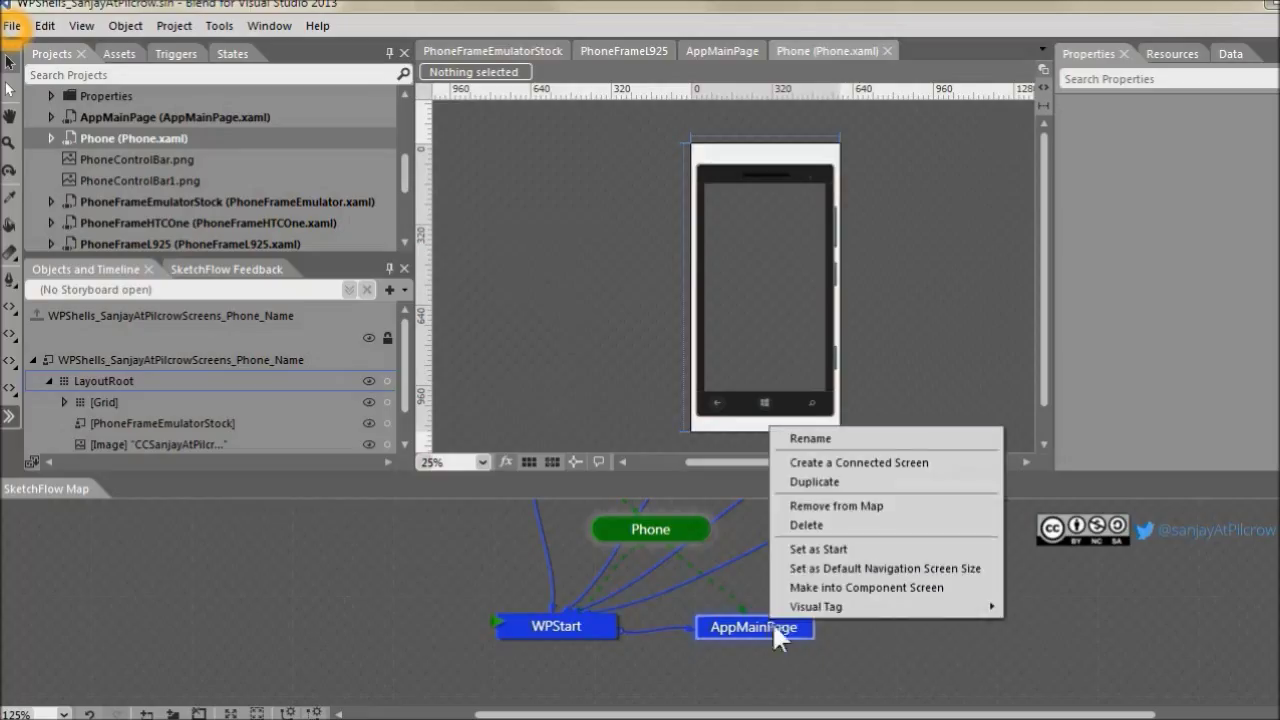
left_click(826, 481)
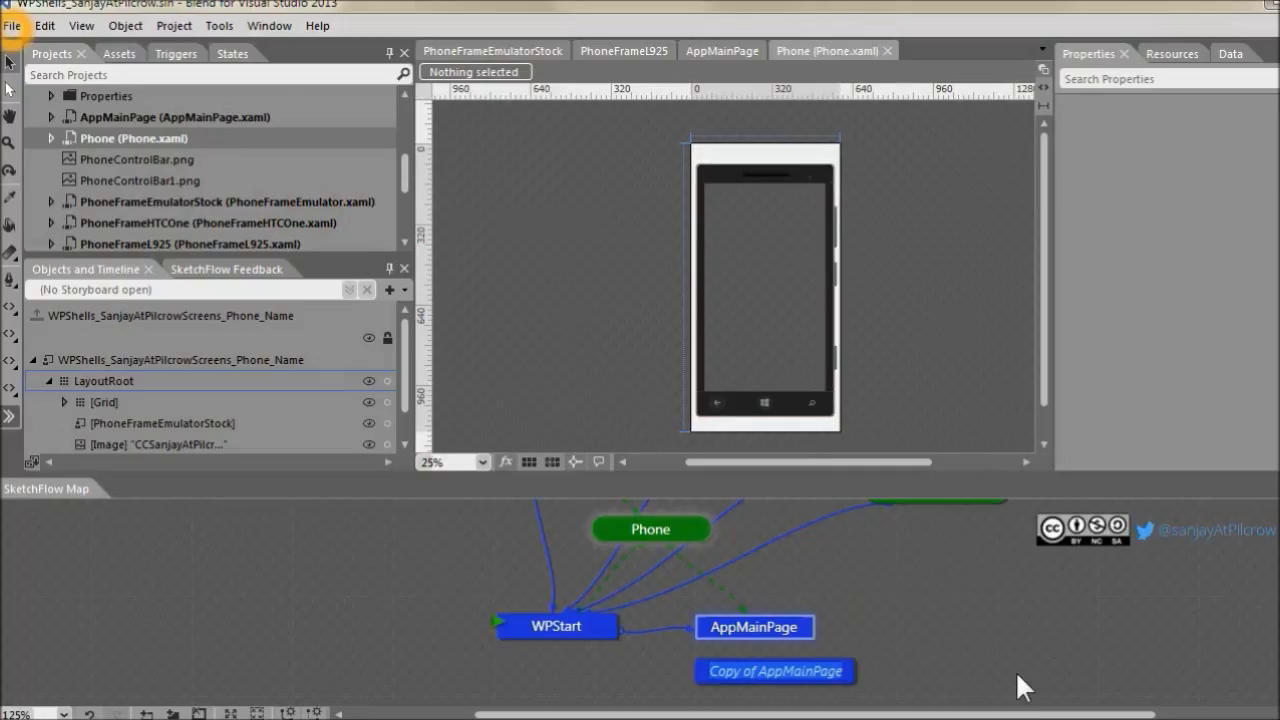
type("Level")
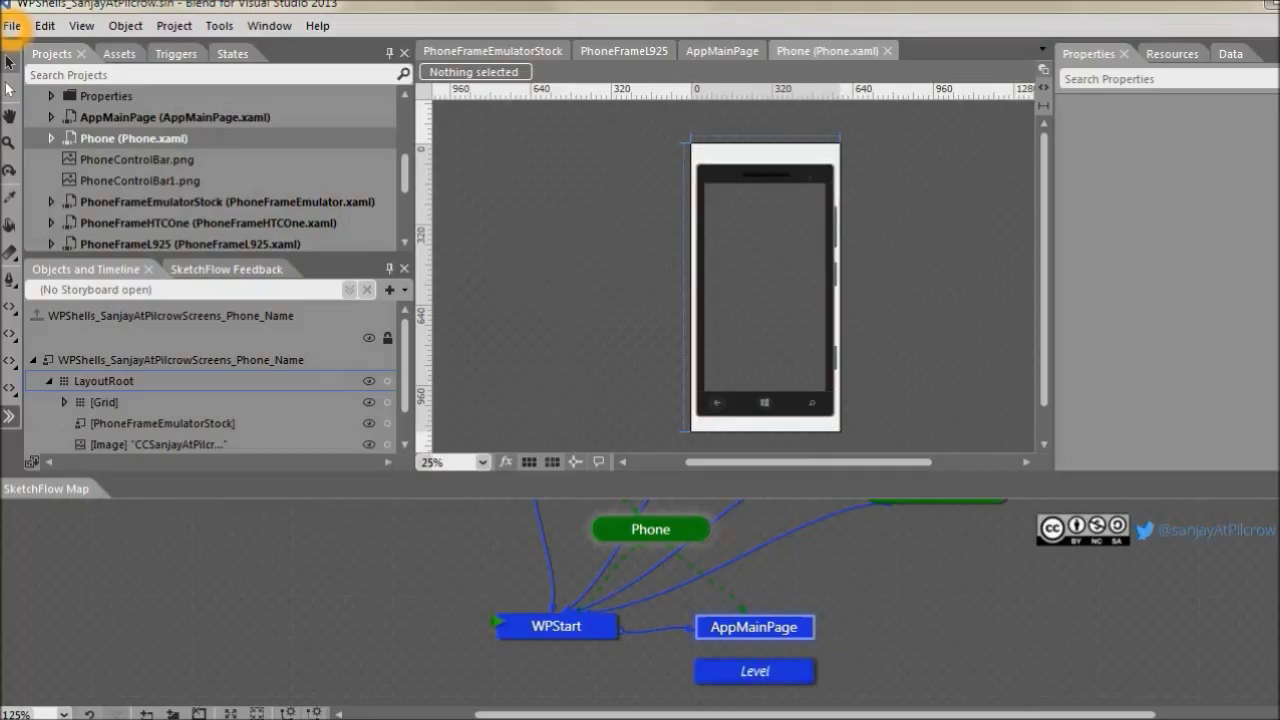
type("3Page")
key("Return")
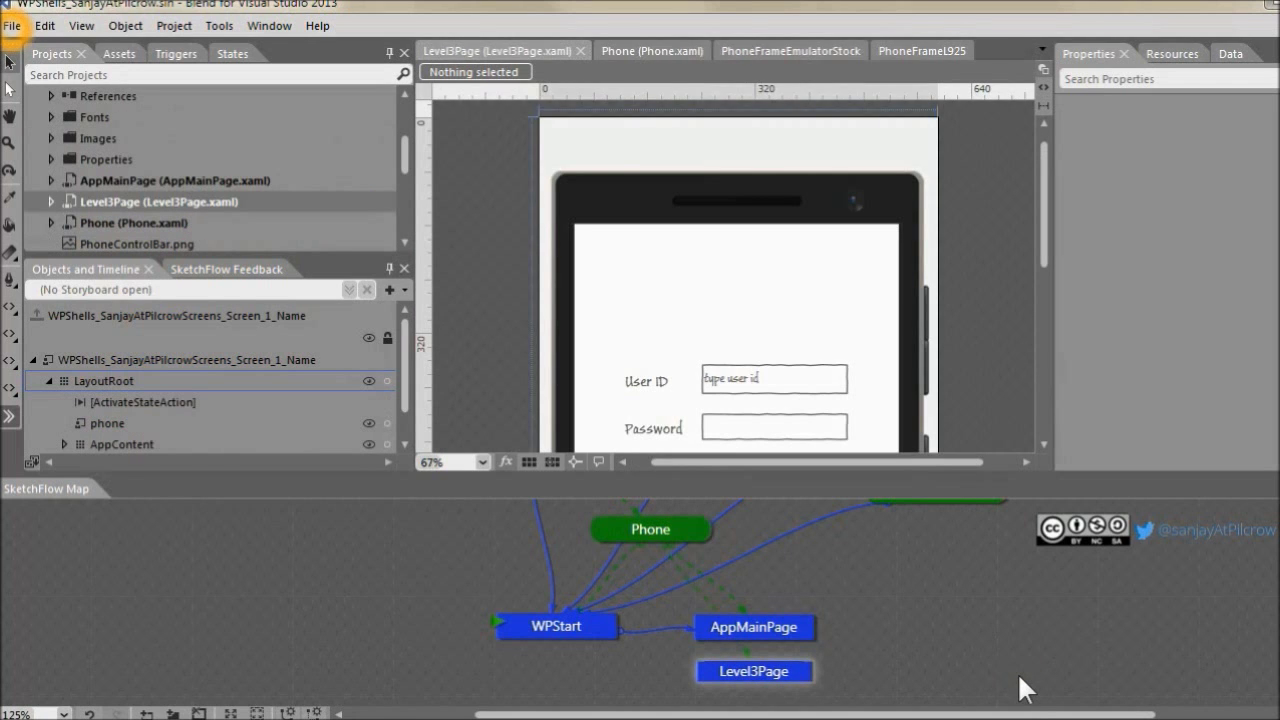
- Delete the User ID, Password, Remember Me and Log In controls from Level3Page
mouse_move(758, 671)
left_mouse_down()
mouse_move(906, 645)
mouse_move(921, 620)
mouse_move(912, 626)
left_mouse_up()
scroll(648, 193, "down", 3)
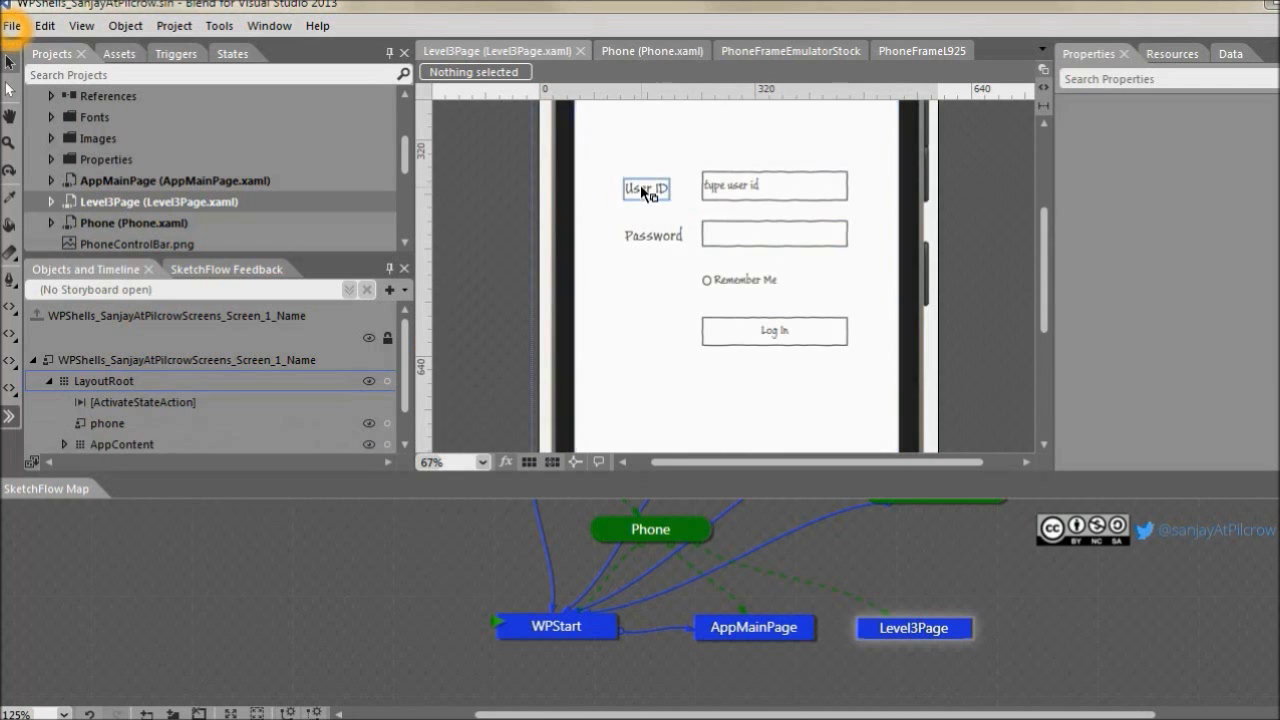
left_click(648, 193)
left_click(718, 188, "ctrl")
left_click(654, 236, "ctrl")
left_click(724, 236, "ctrl")
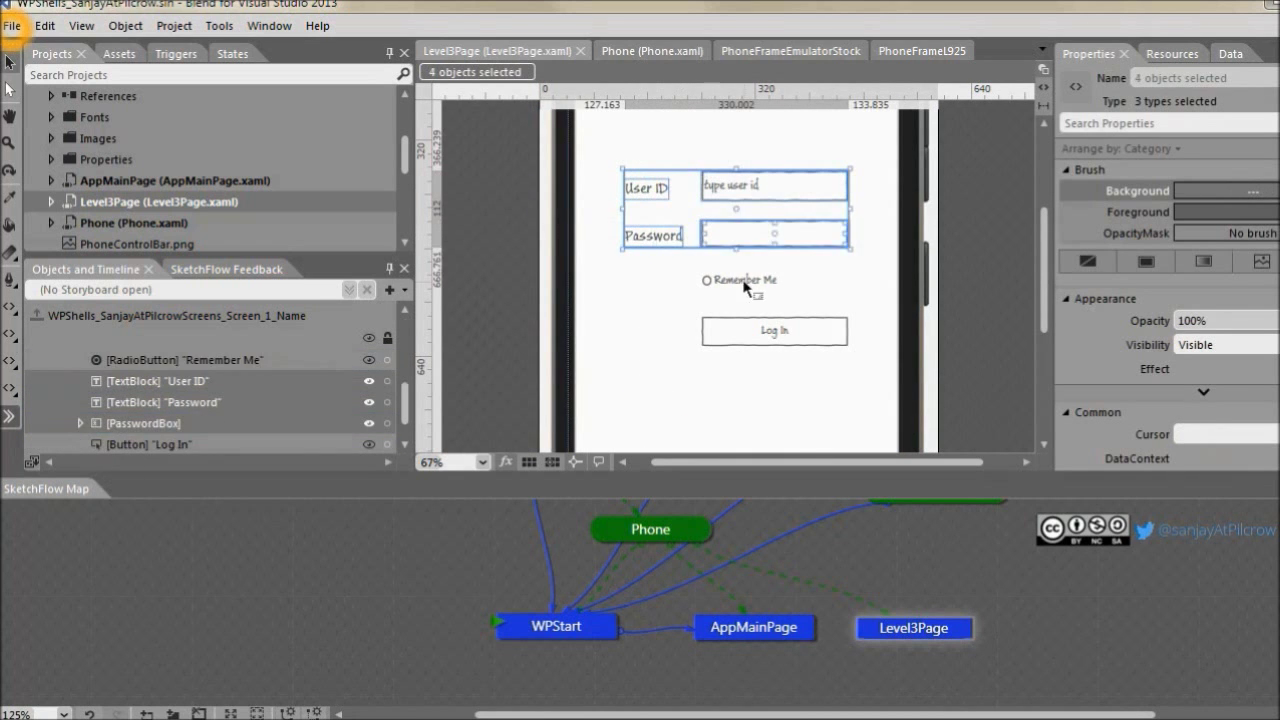
left_click(744, 282, "ctrl")
left_click(753, 330, "ctrl")
key("Delete")
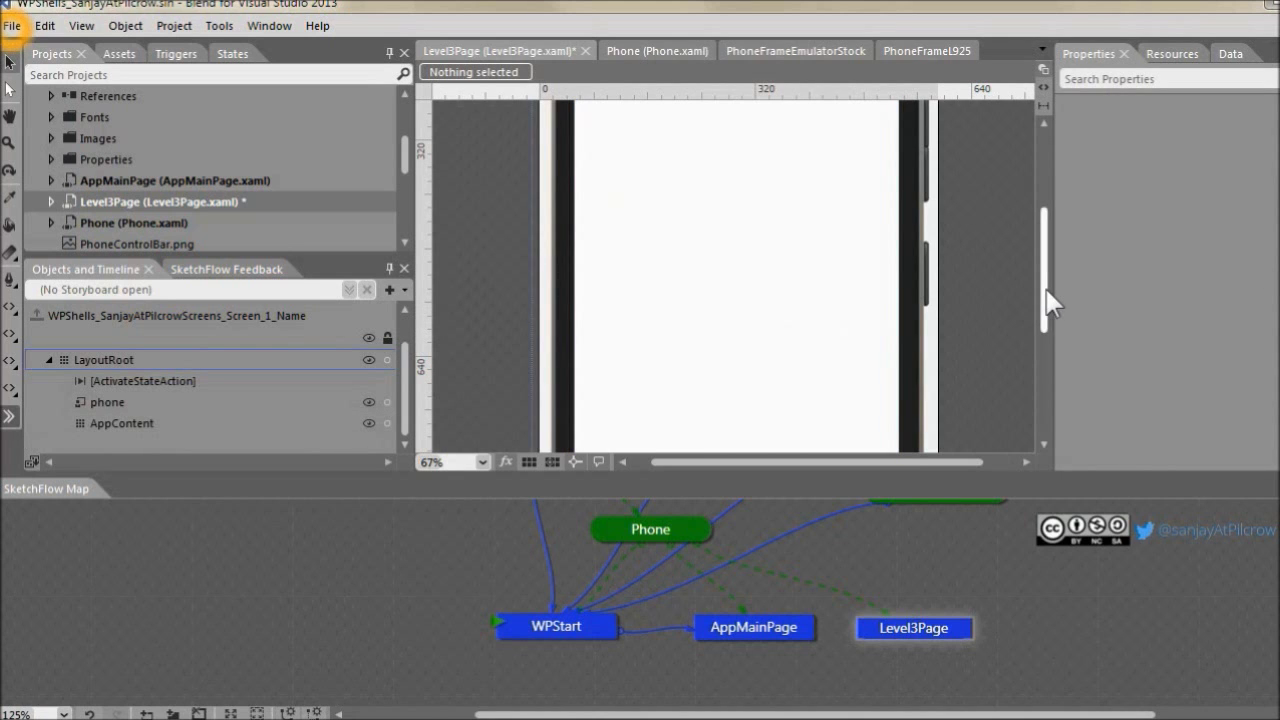
- Draw a BasicTextBox-Sketch text box near the top of Level3Page, then reopen AppMainPage
scroll(1044, 292, "up", 2)
scroll(777, 280, "down", 1)
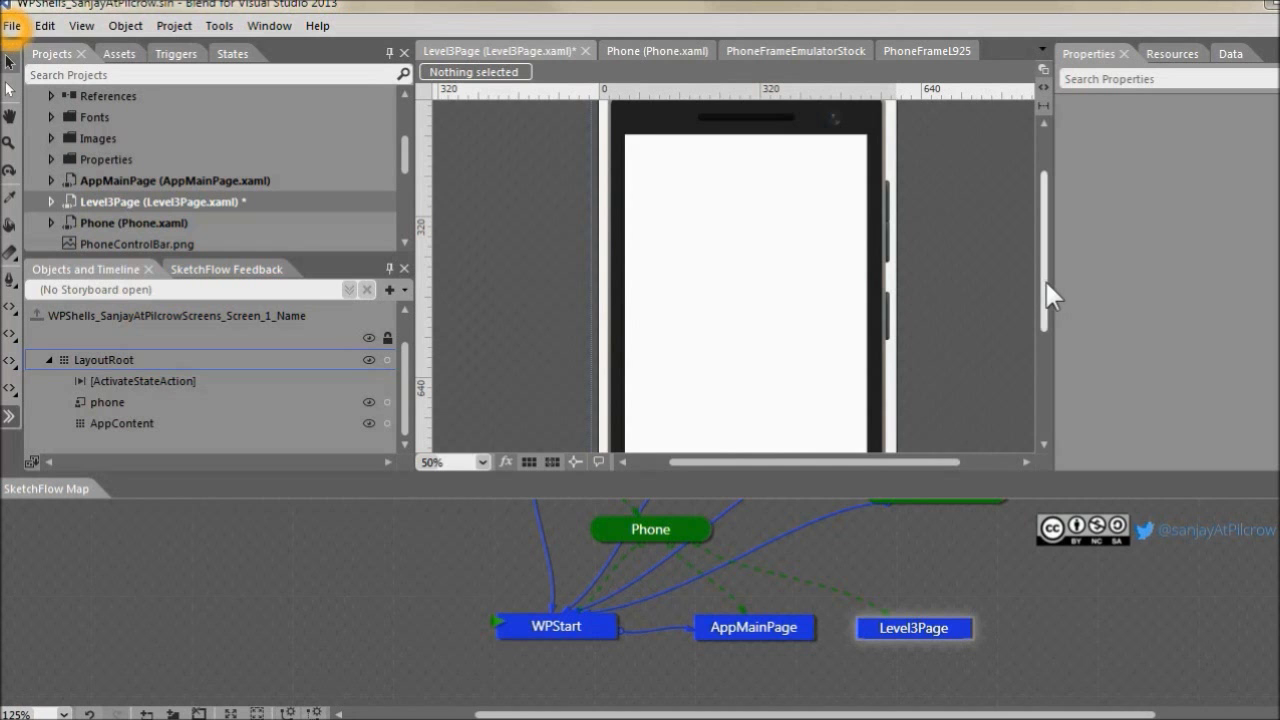
scroll(1048, 291, "down", 1)
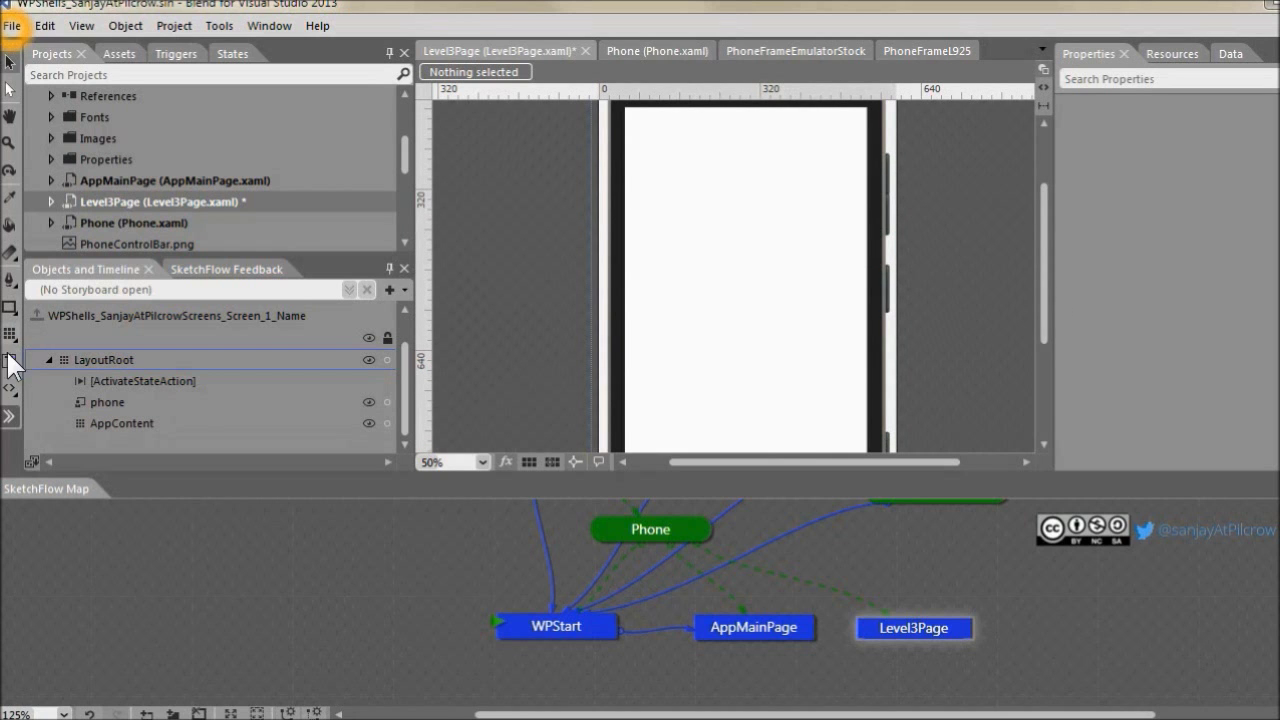
left_click(10, 366)
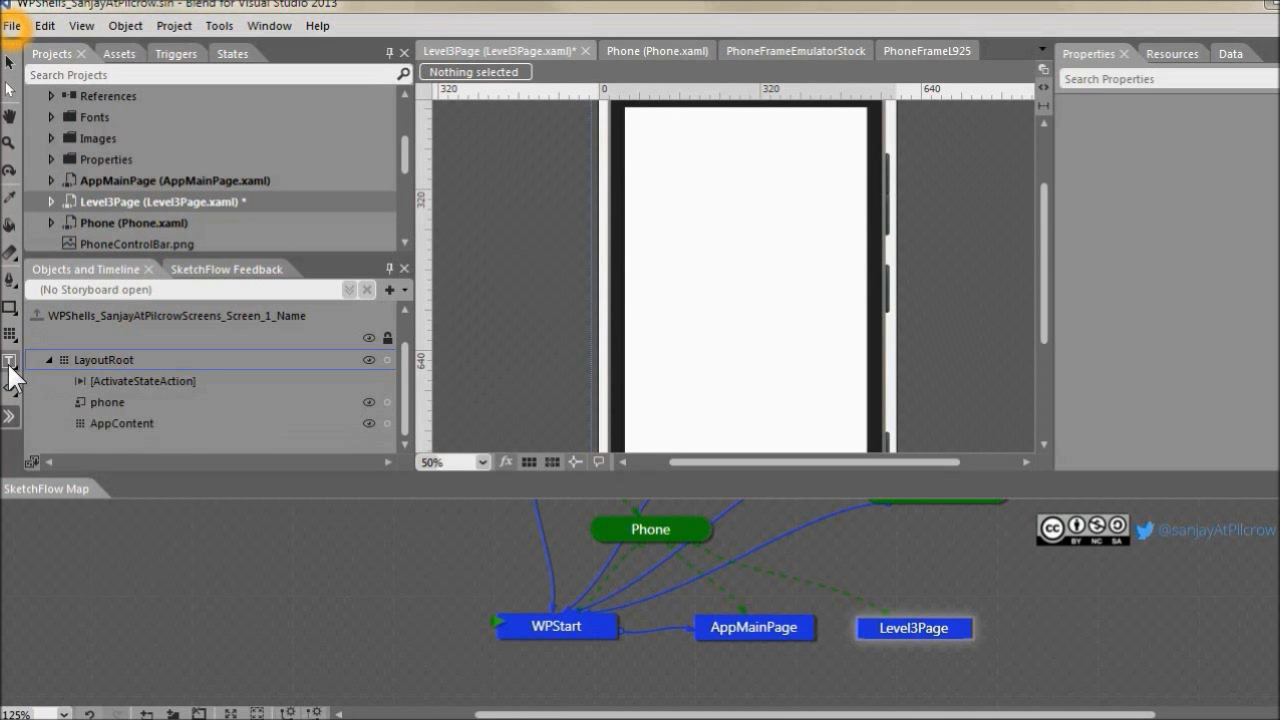
right_click(9, 366)
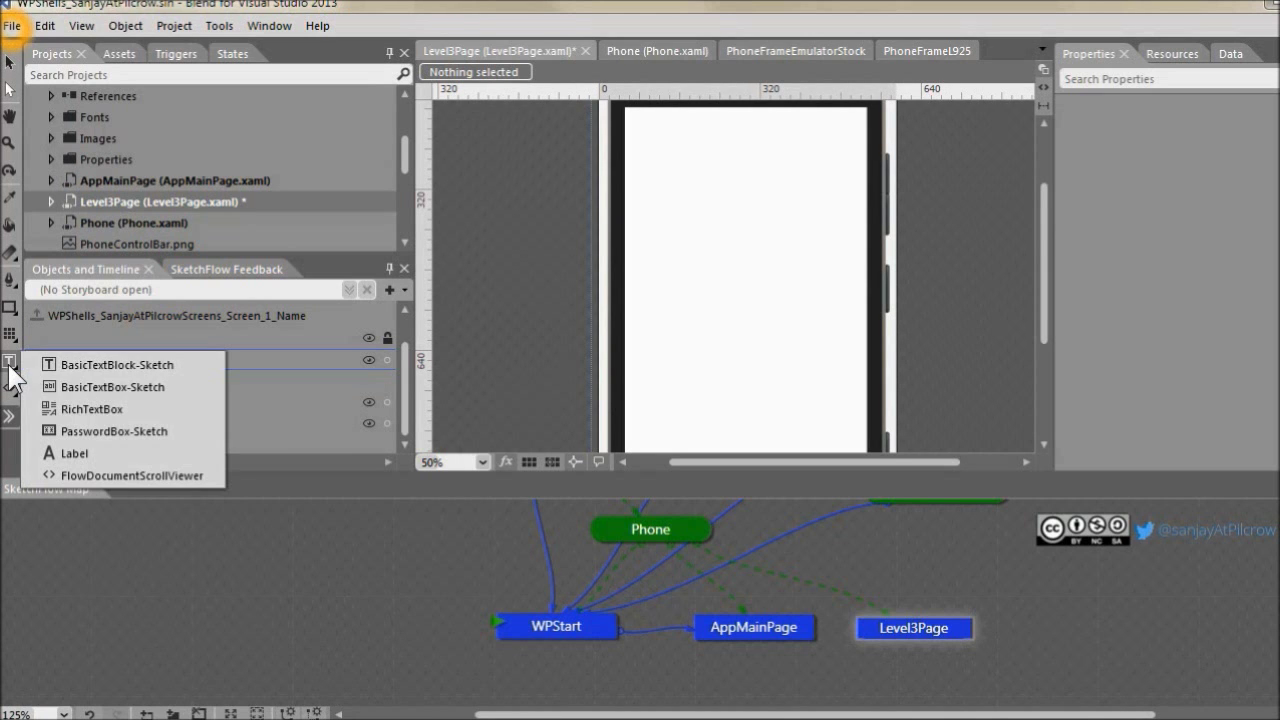
left_click(98, 388)
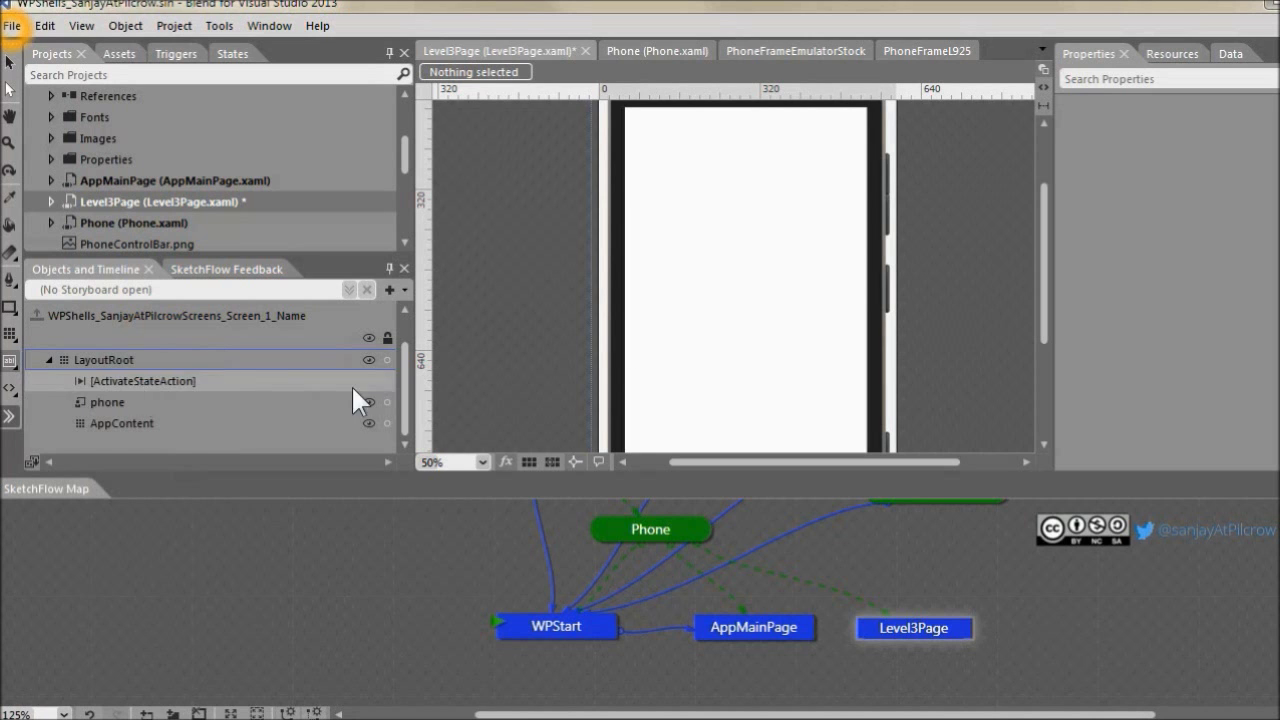
left_click_drag(706, 180, 814, 205)
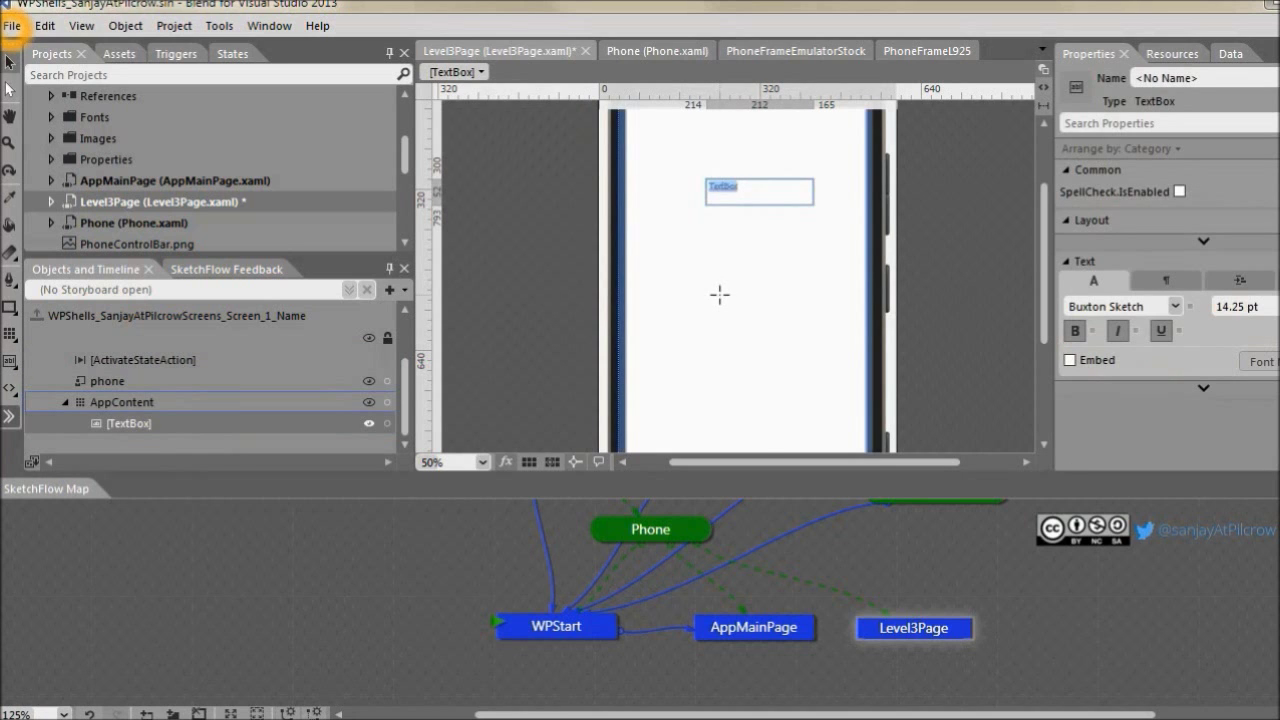
double_click(742, 627)
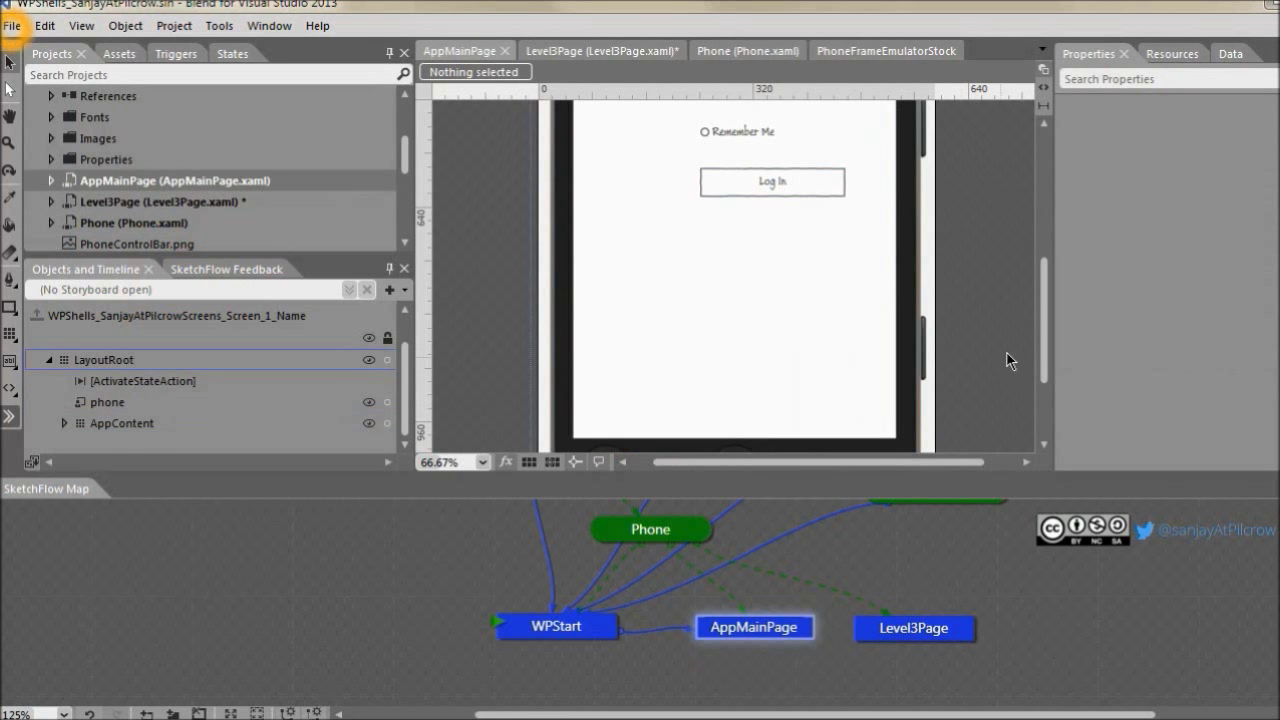
- Make AppMainPage's Log In button navigate to Level3Page, then build and run with F5
left_click(772, 191)
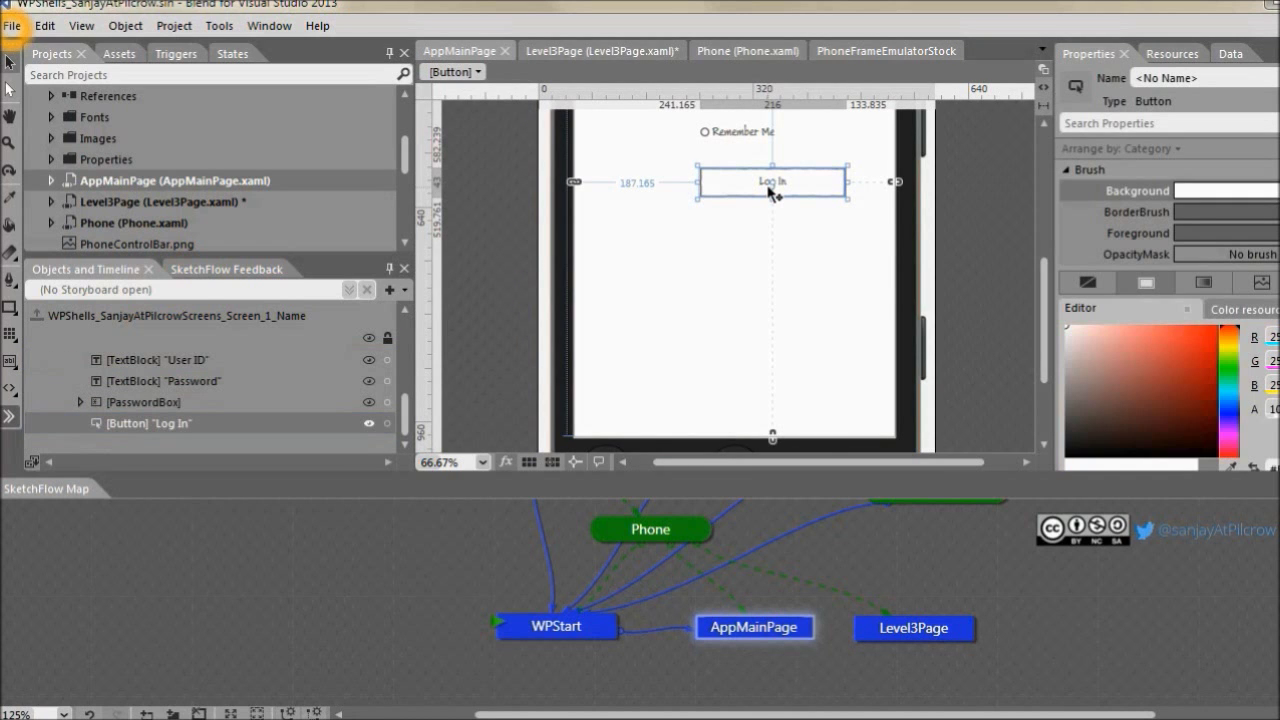
right_click(771, 191)
mouse_move(840, 584)
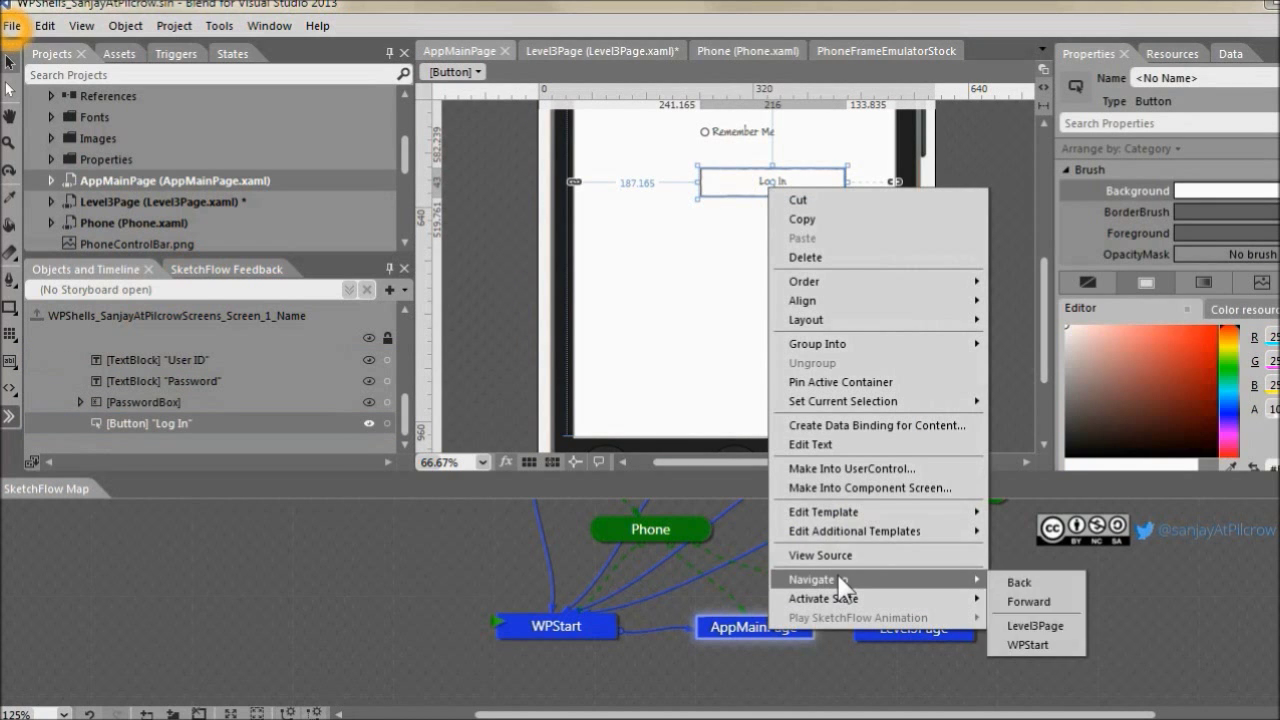
left_click(1036, 626)
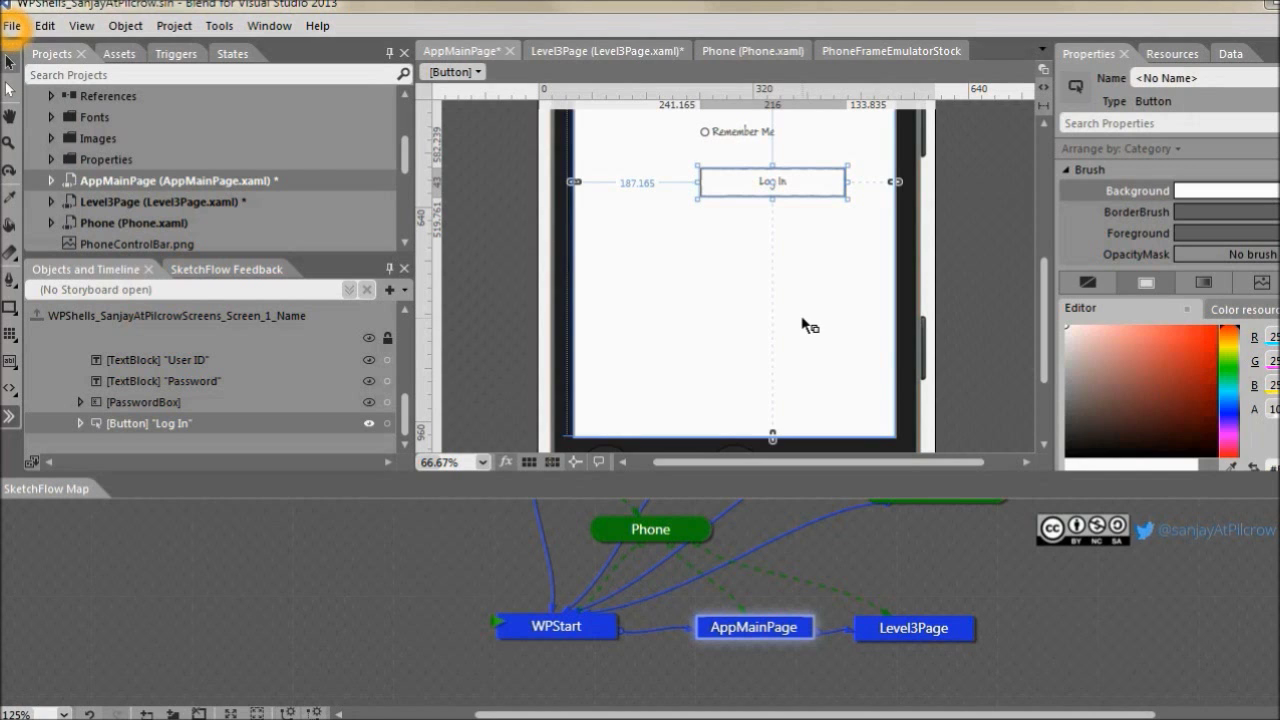
key("F5")
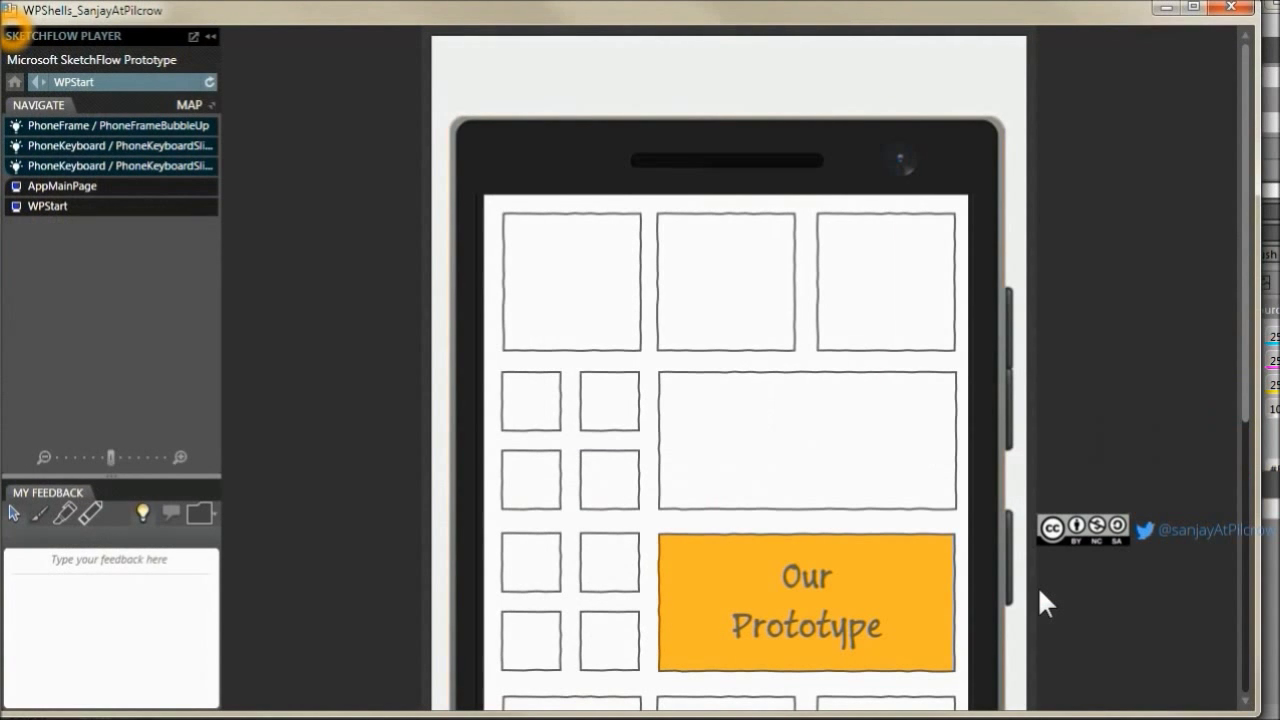
- Open the login screen from Our Prototype, tick Remember Me, and log in to Level3Page
left_click(44, 457)
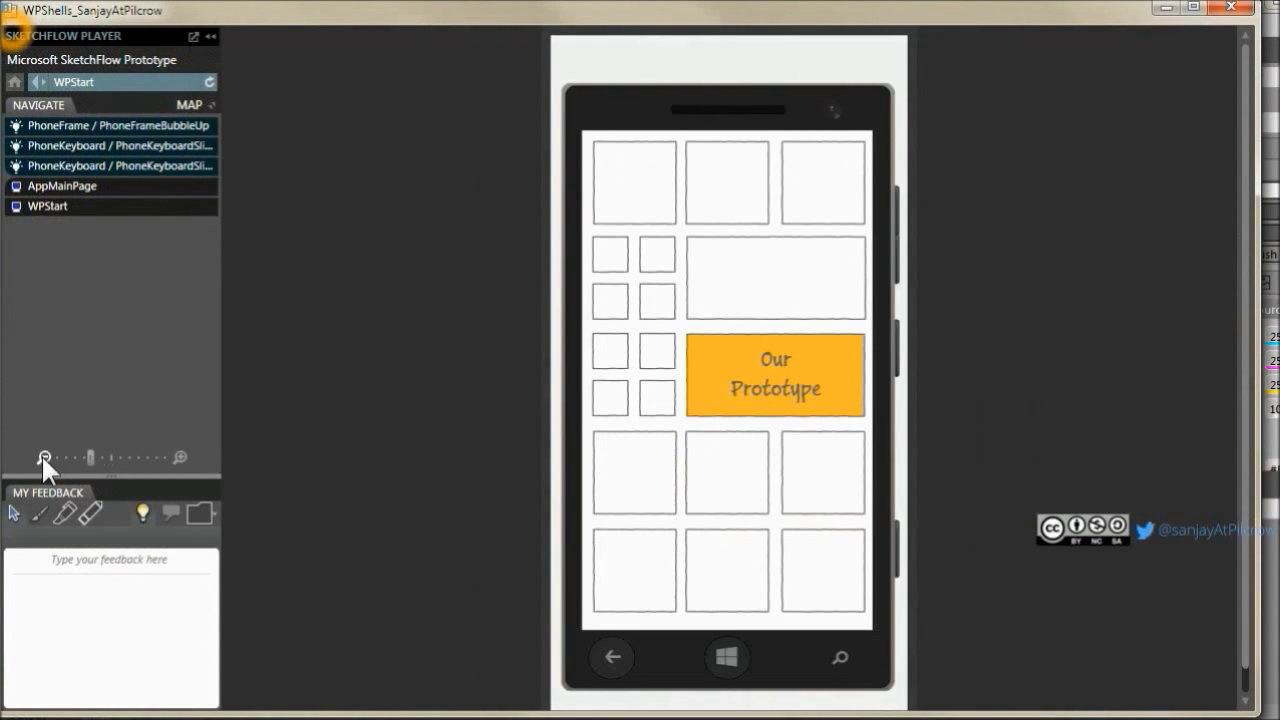
left_click(766, 386)
left_click(741, 270)
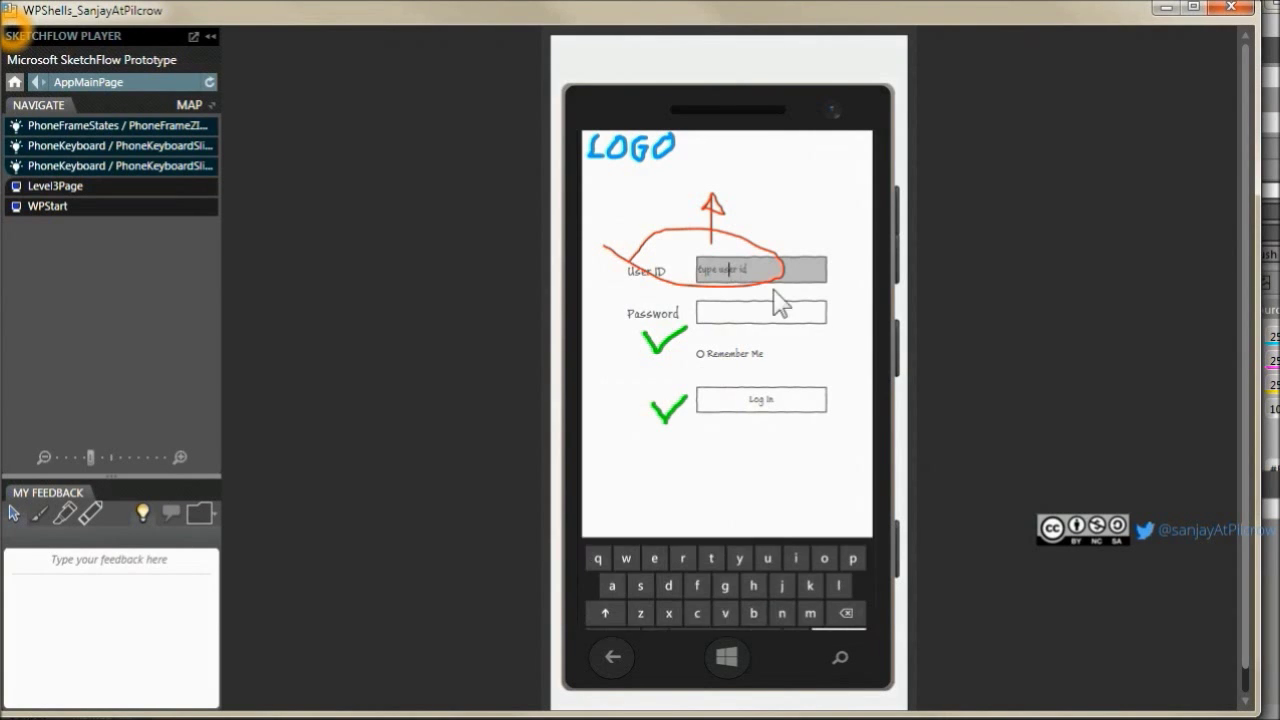
left_click(726, 316)
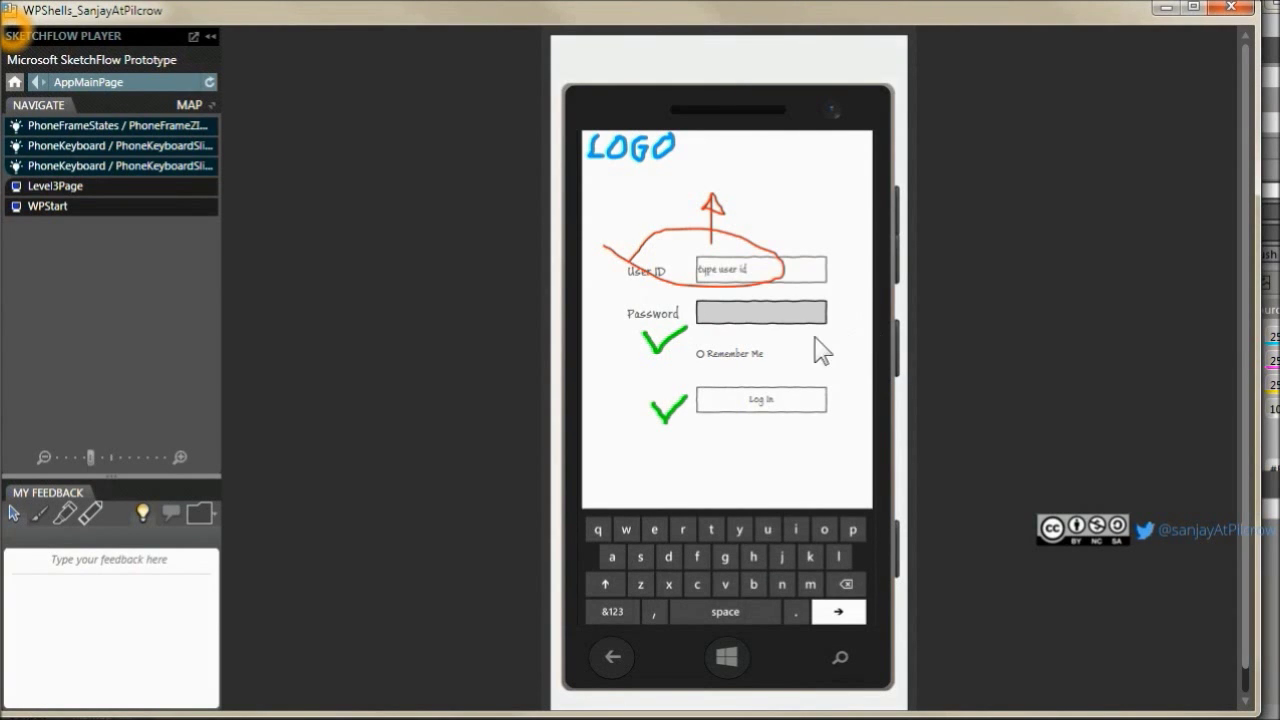
left_click(707, 357)
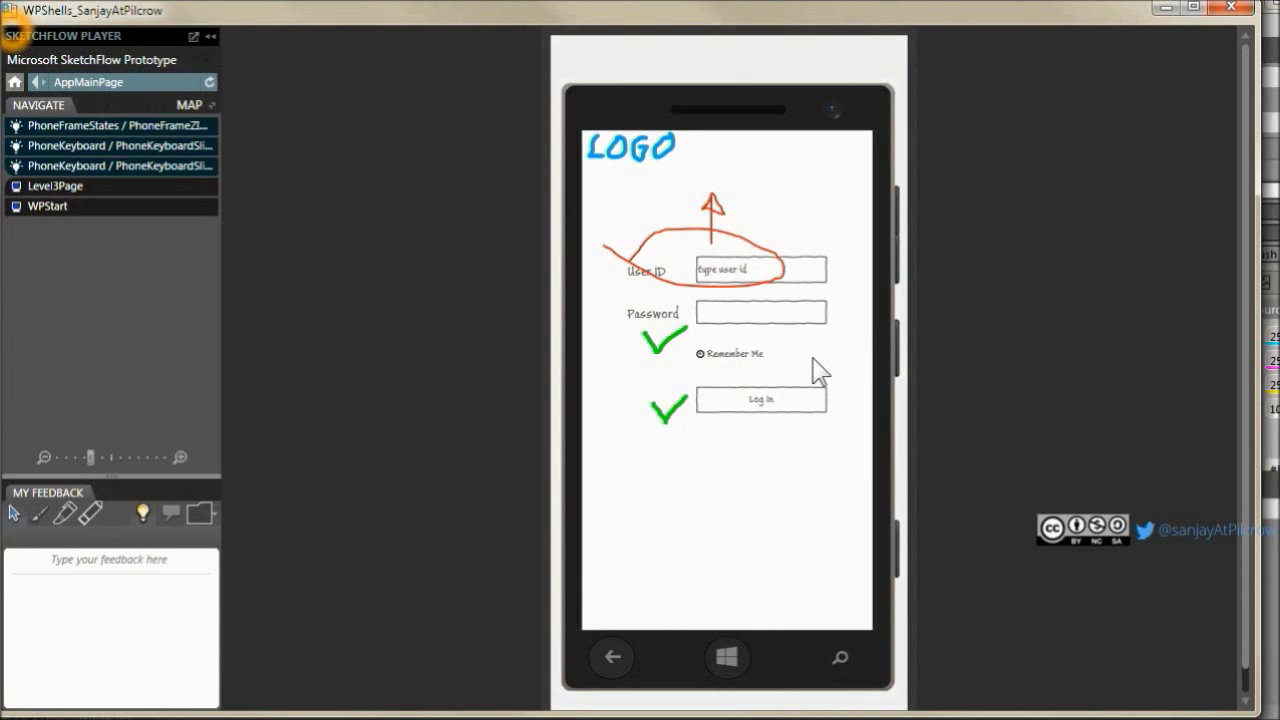
left_click(755, 411)
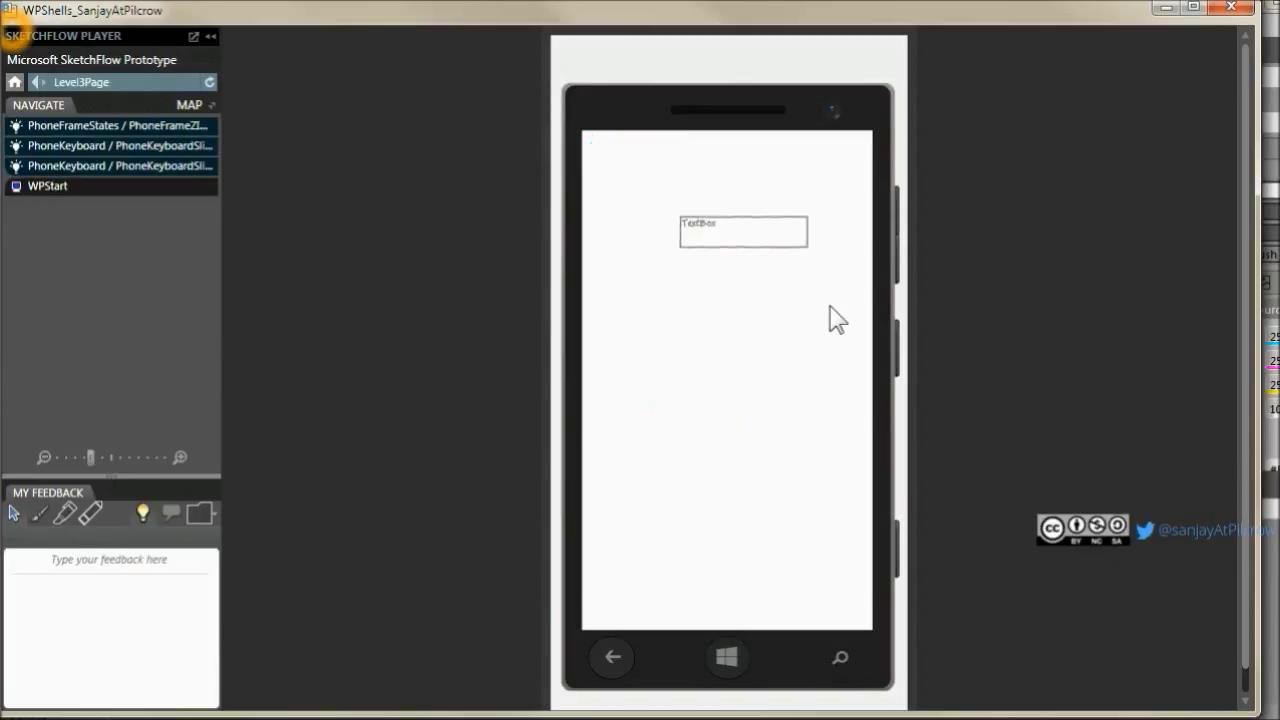
- Replace the Level3Page text box contents with 'This is a sample'
left_click(727, 231)
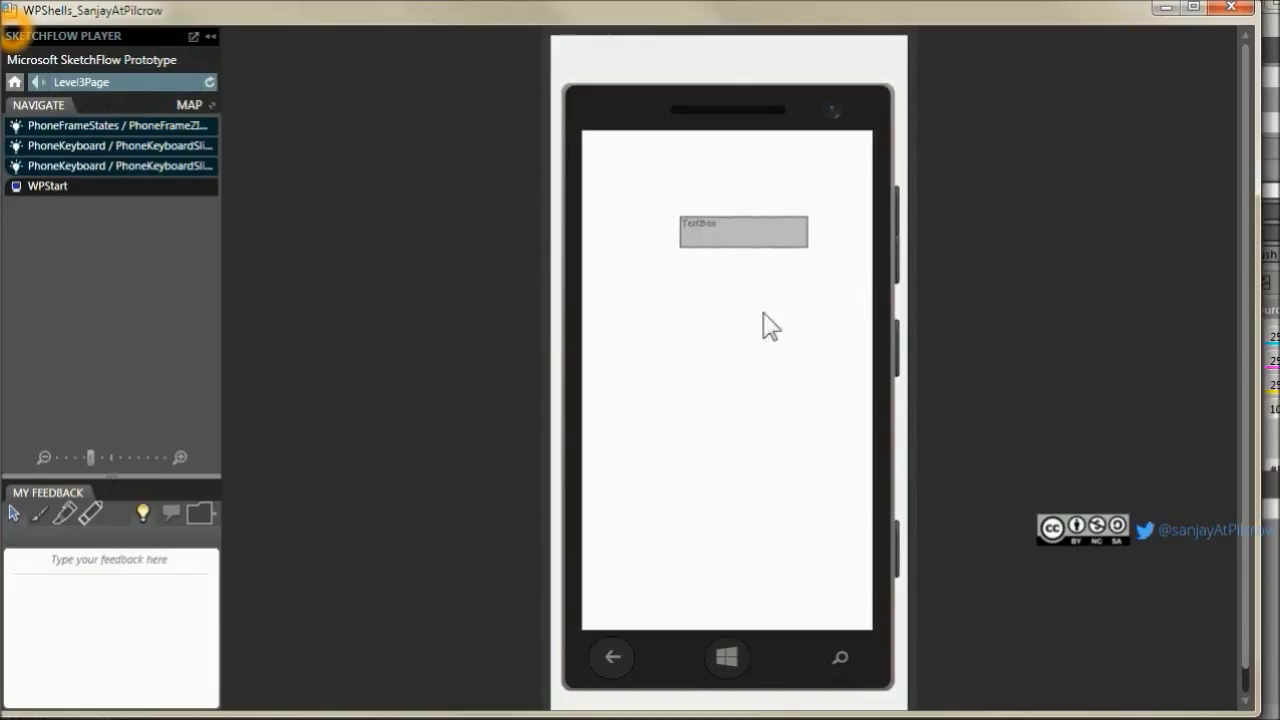
key("BackSpace")
key("BackSpace")
key("BackSpace")
key("BackSpace")
key("BackSpace")
key("BackSpace")
key("BackSpace")
type("This is a sample")
- Close the prototype player and open Level3Page from the SketchFlow Map
left_click(1231, 7)
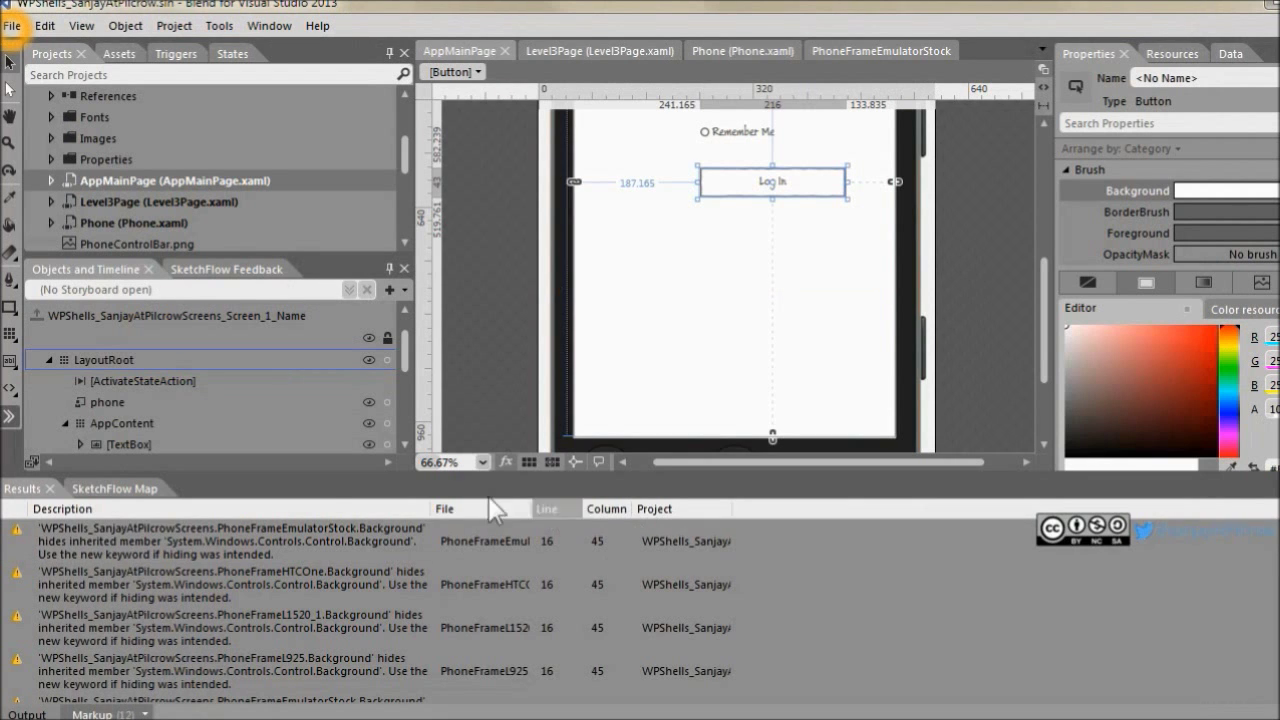
left_click(114, 489)
mouse_move(909, 635)
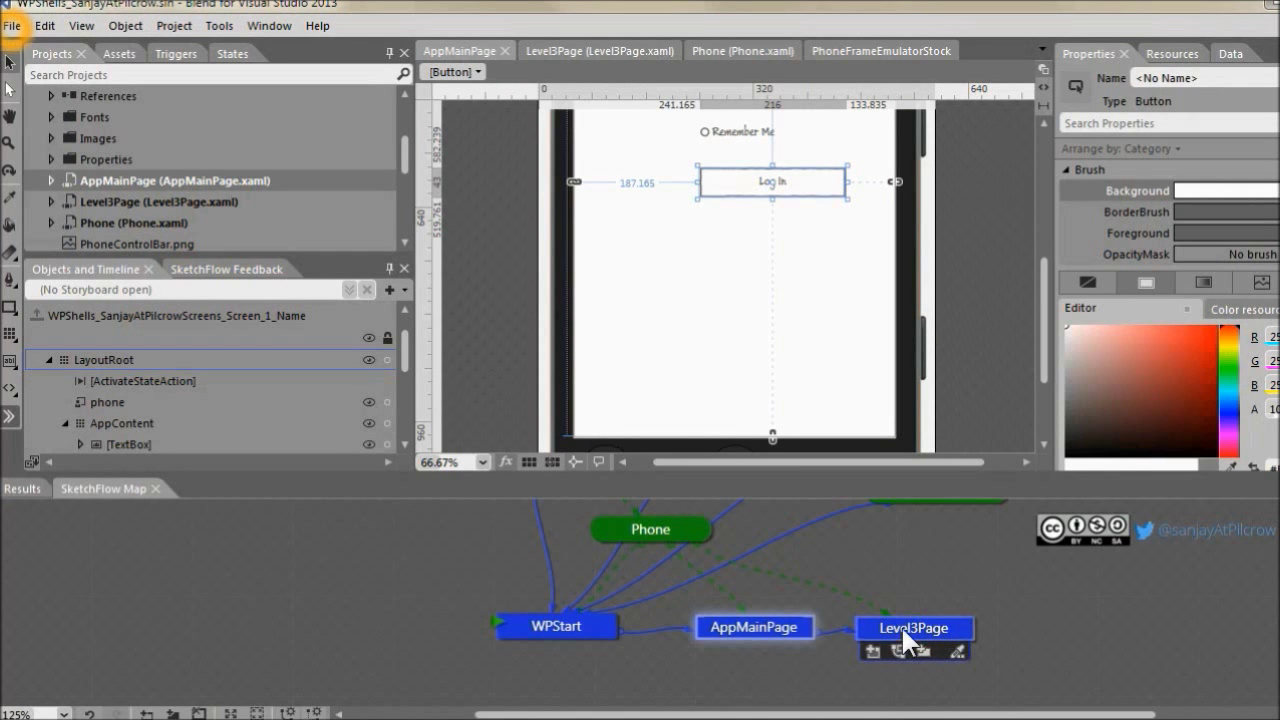
double_click(936, 628)
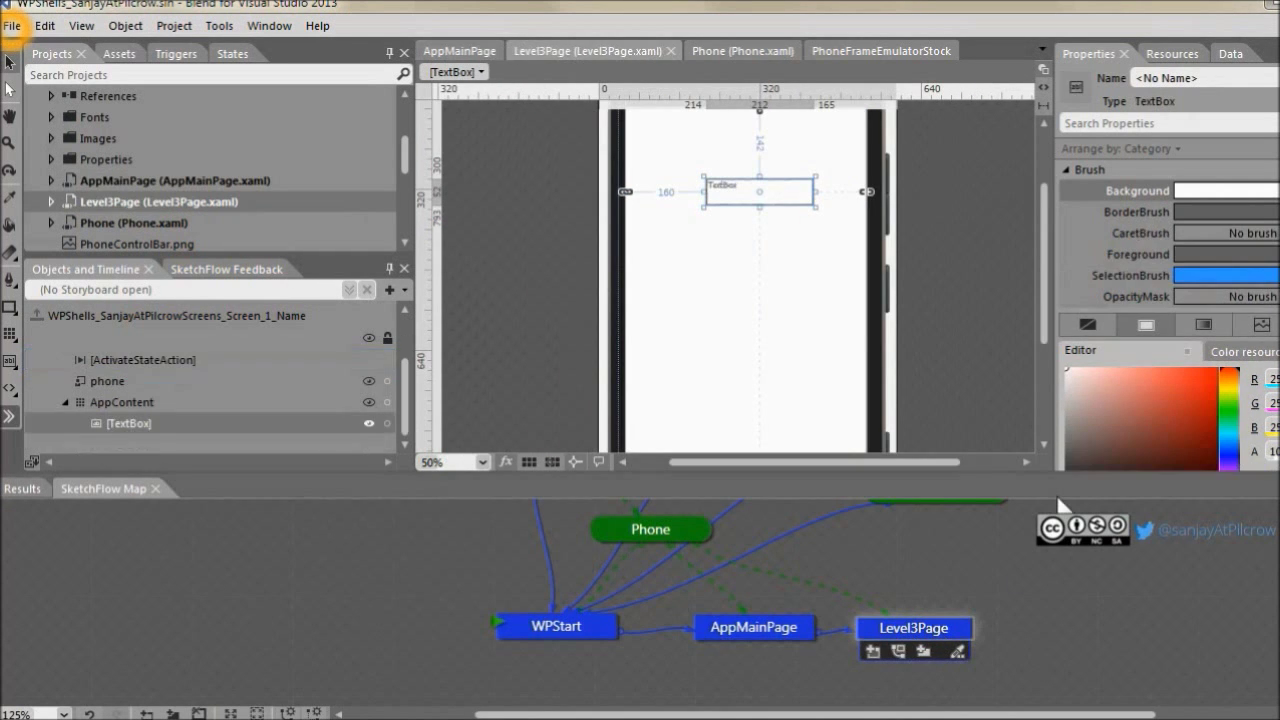
- Add a Phone keyboard-state ActivateStateAction to the TextBox and select it in the object tree
right_click(741, 196)
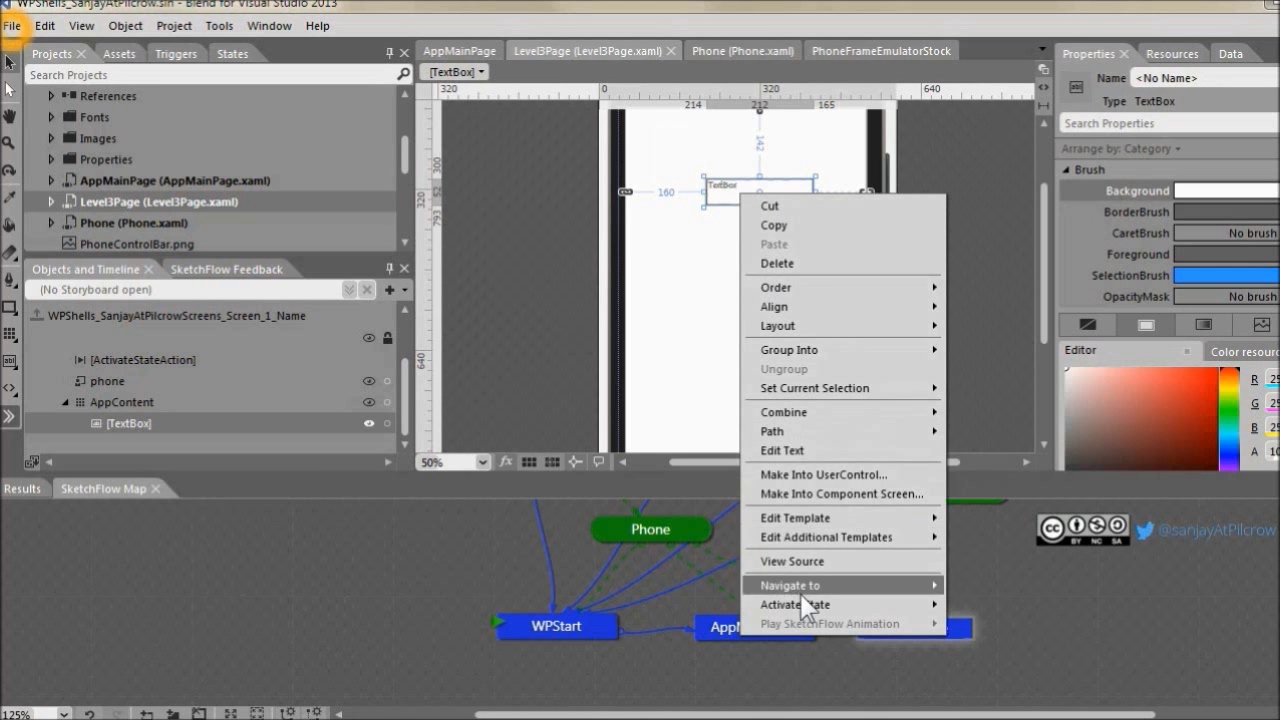
mouse_move(804, 603)
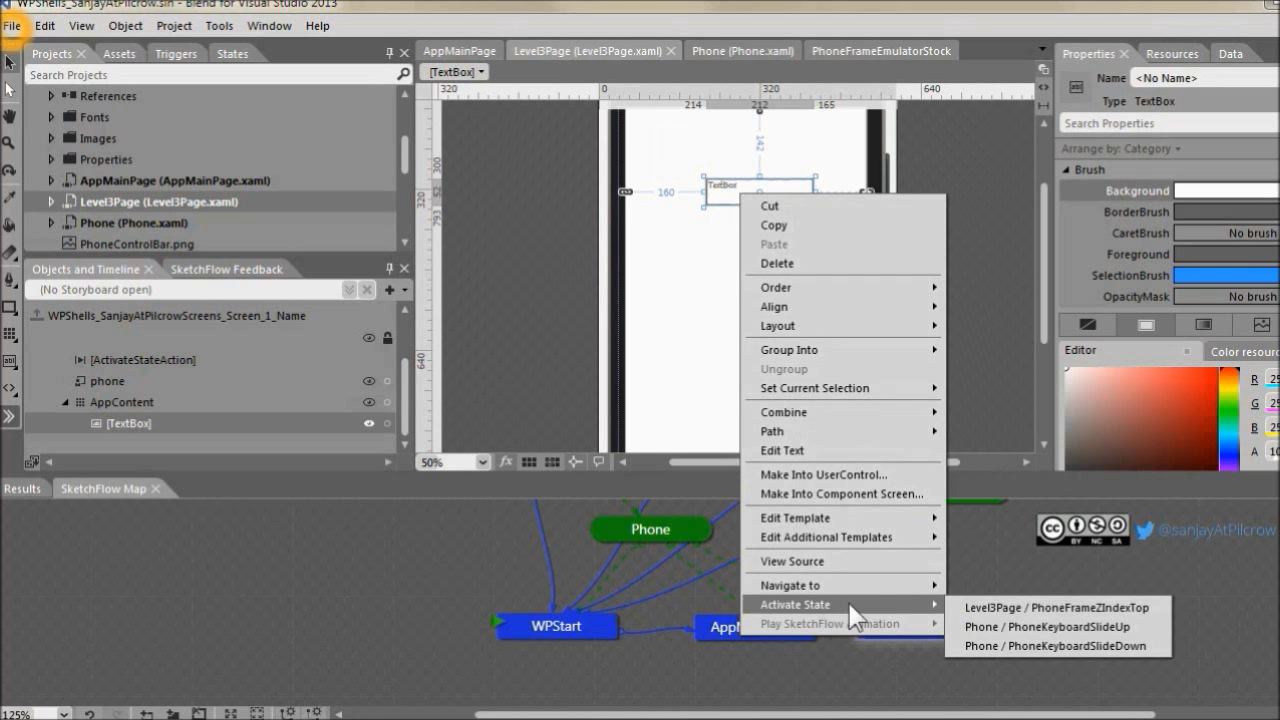
left_click(1018, 630)
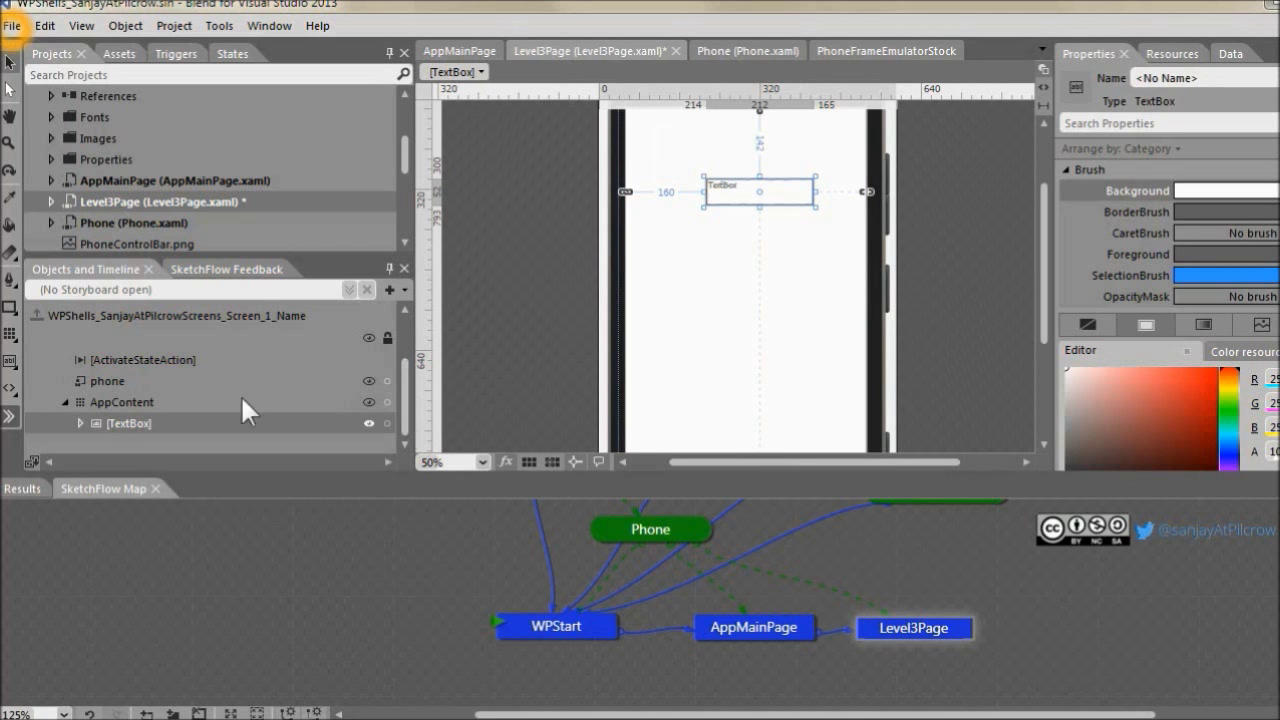
left_click(80, 422)
left_click(401, 441)
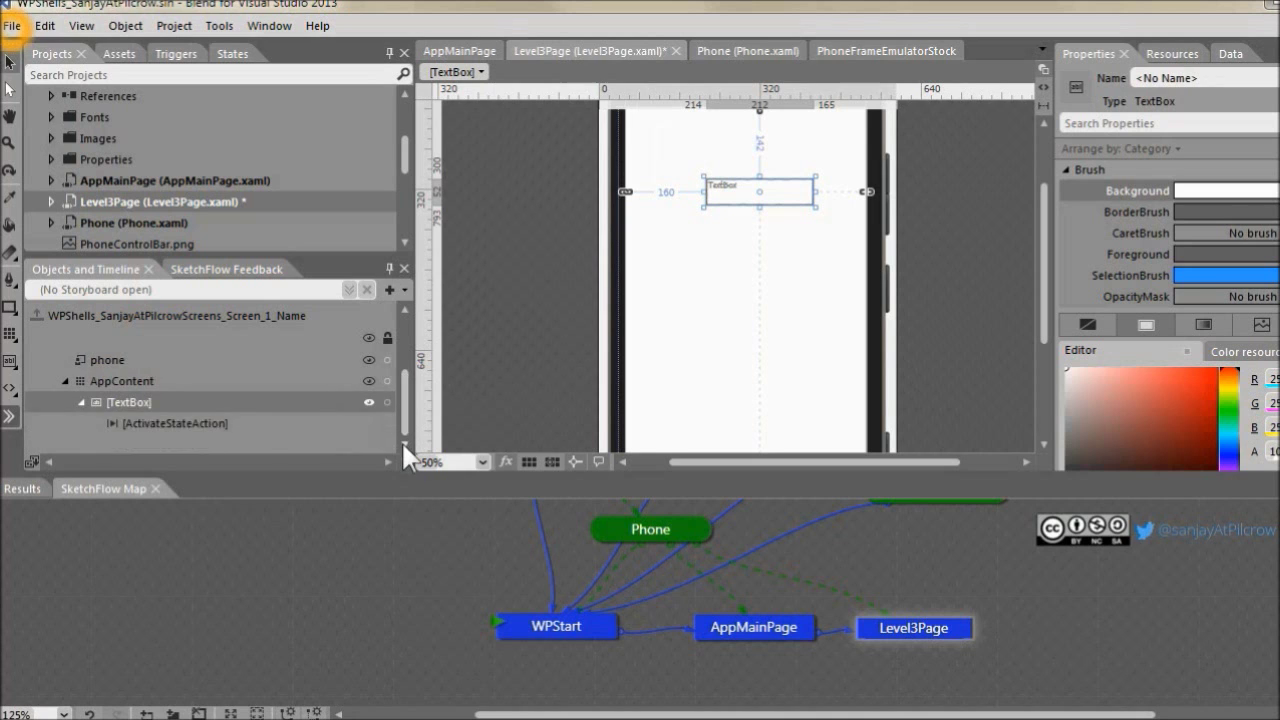
left_click(148, 425)
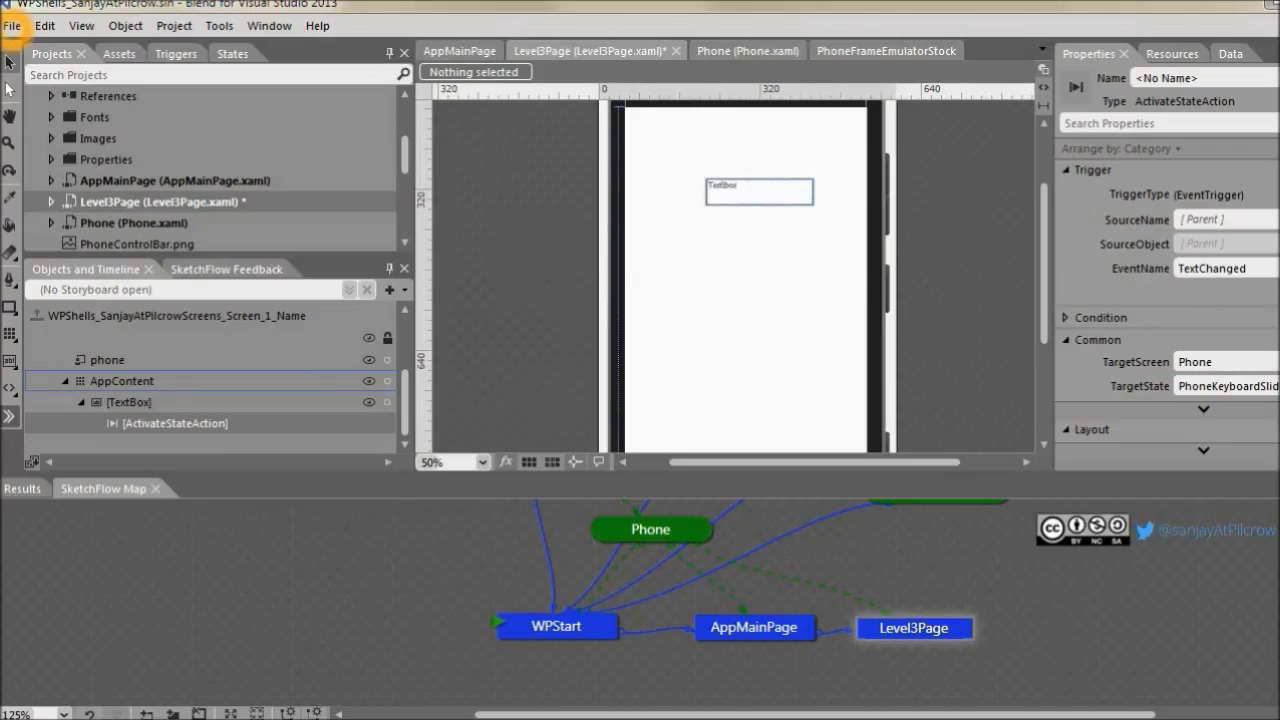
- Set the action's EventName to GotFocus and reselect the TextBox
left_click(1225, 268)
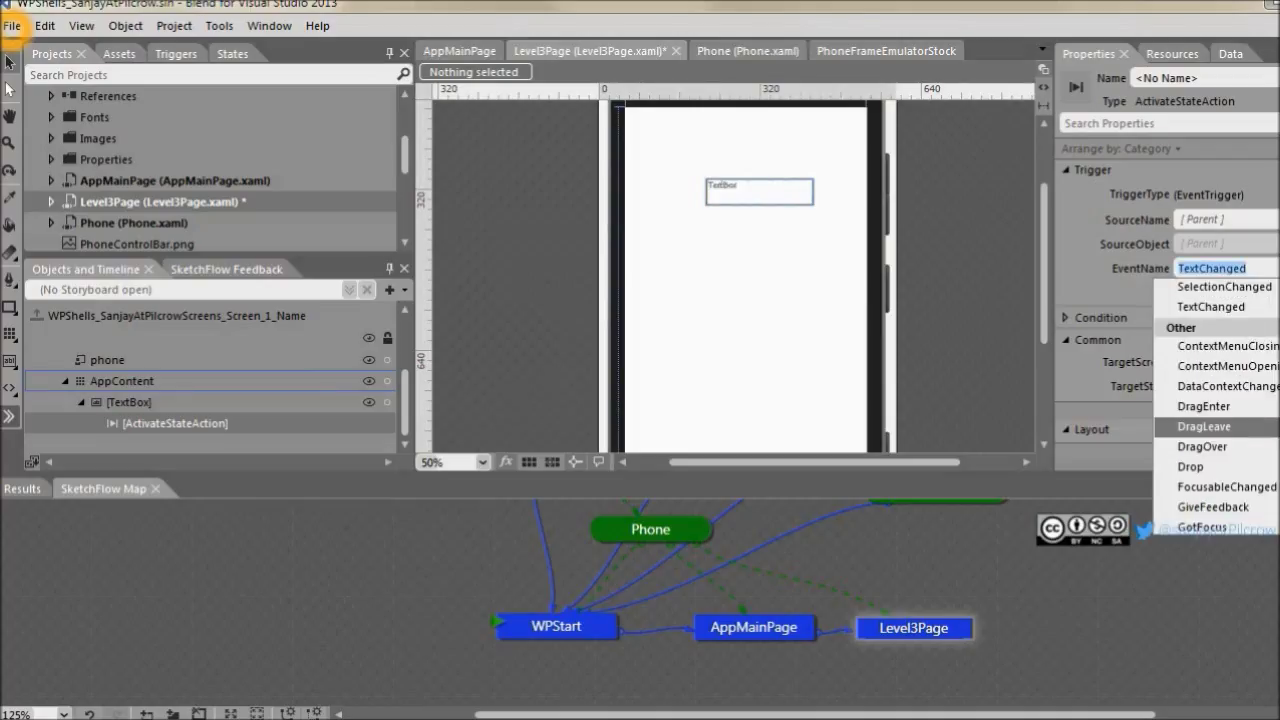
scroll(1205, 430, "down", 2)
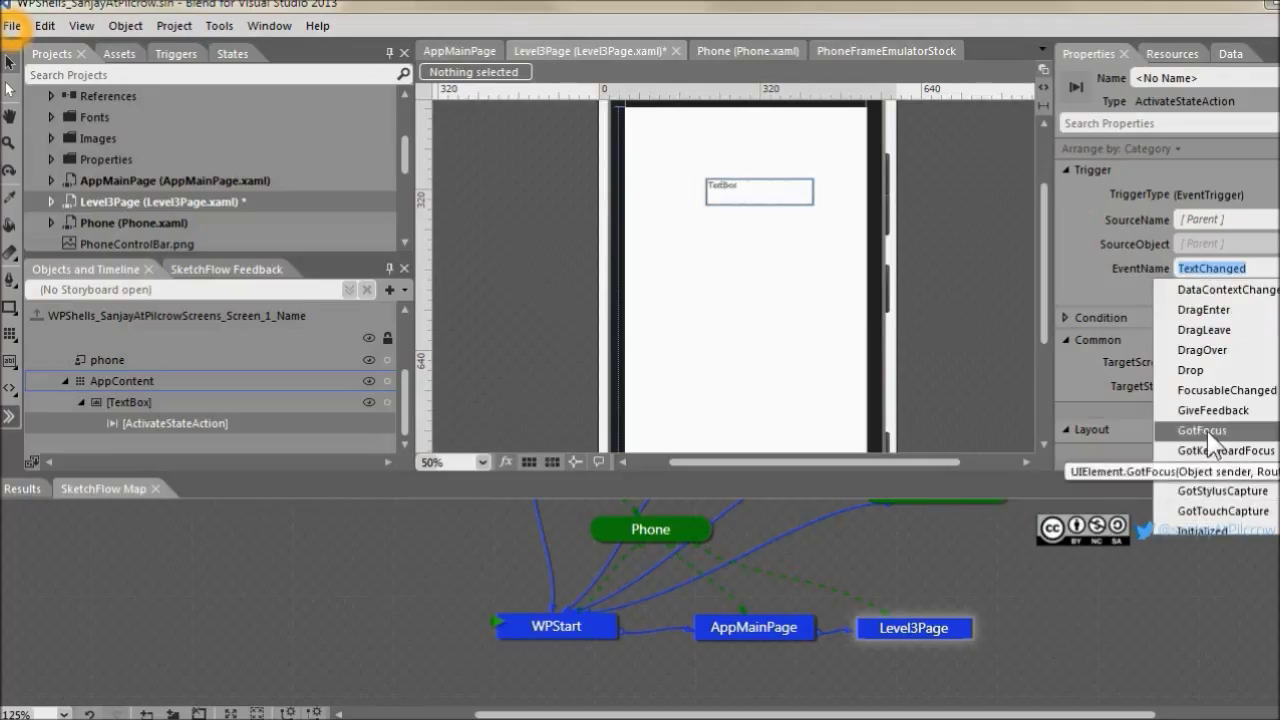
left_click(1205, 431)
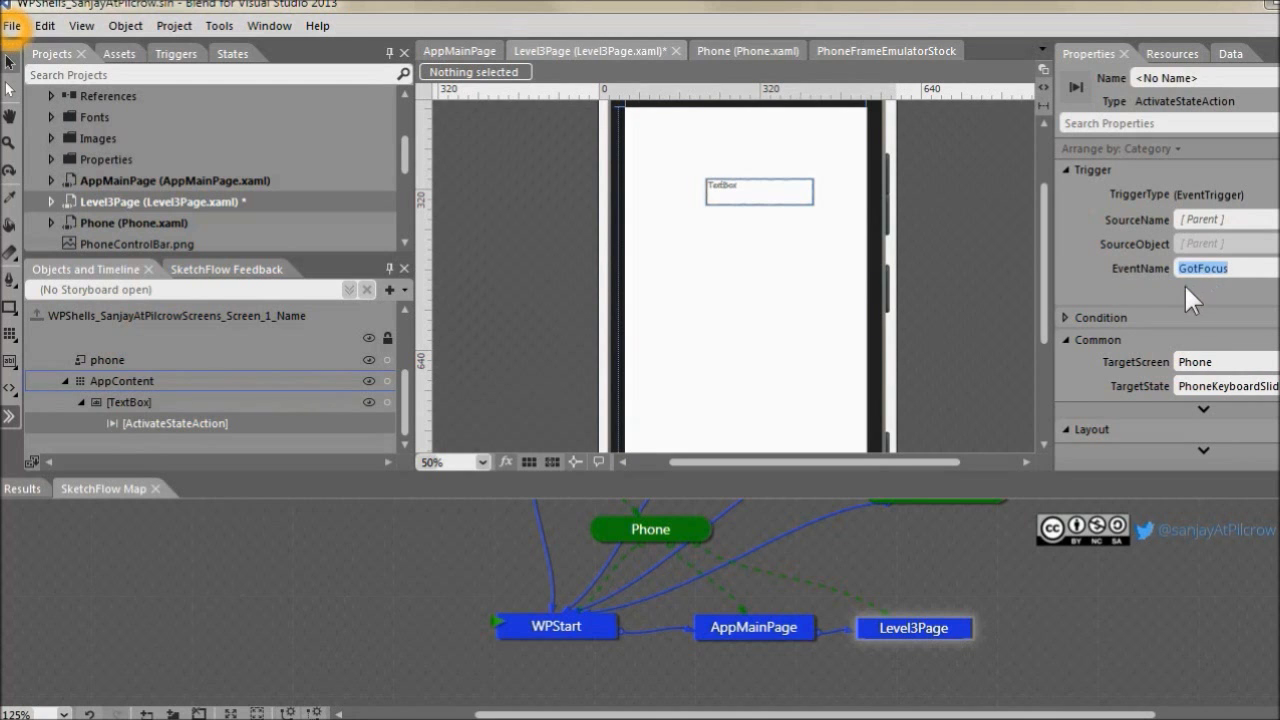
left_click(196, 401)
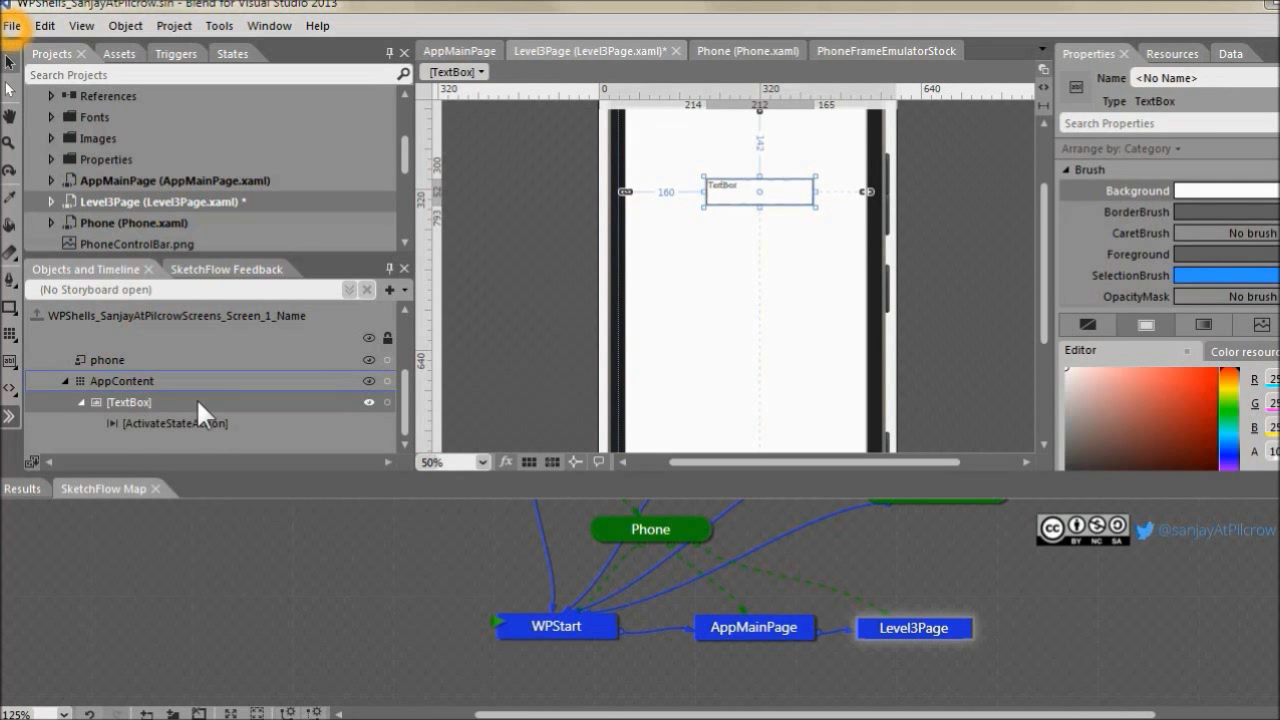
- Add a second TextBox action activating Phone / PhoneKeyboardSlideDown and select it
right_click(196, 399)
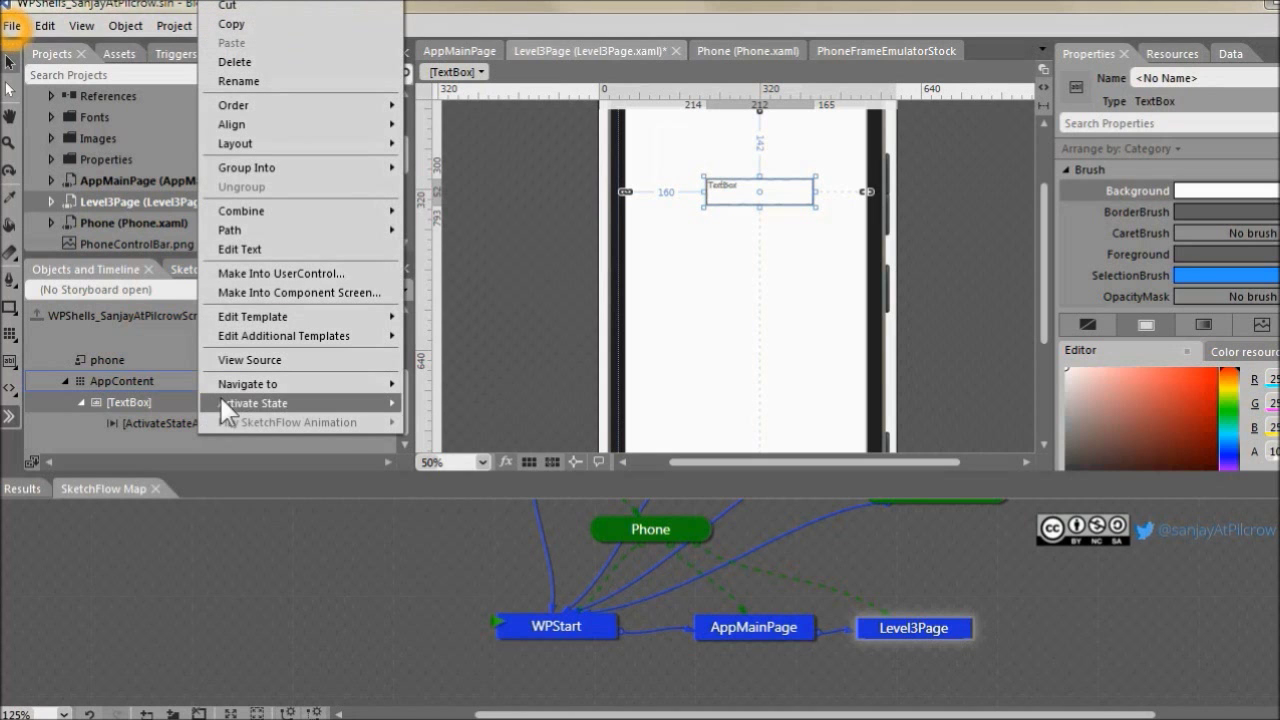
mouse_move(240, 410)
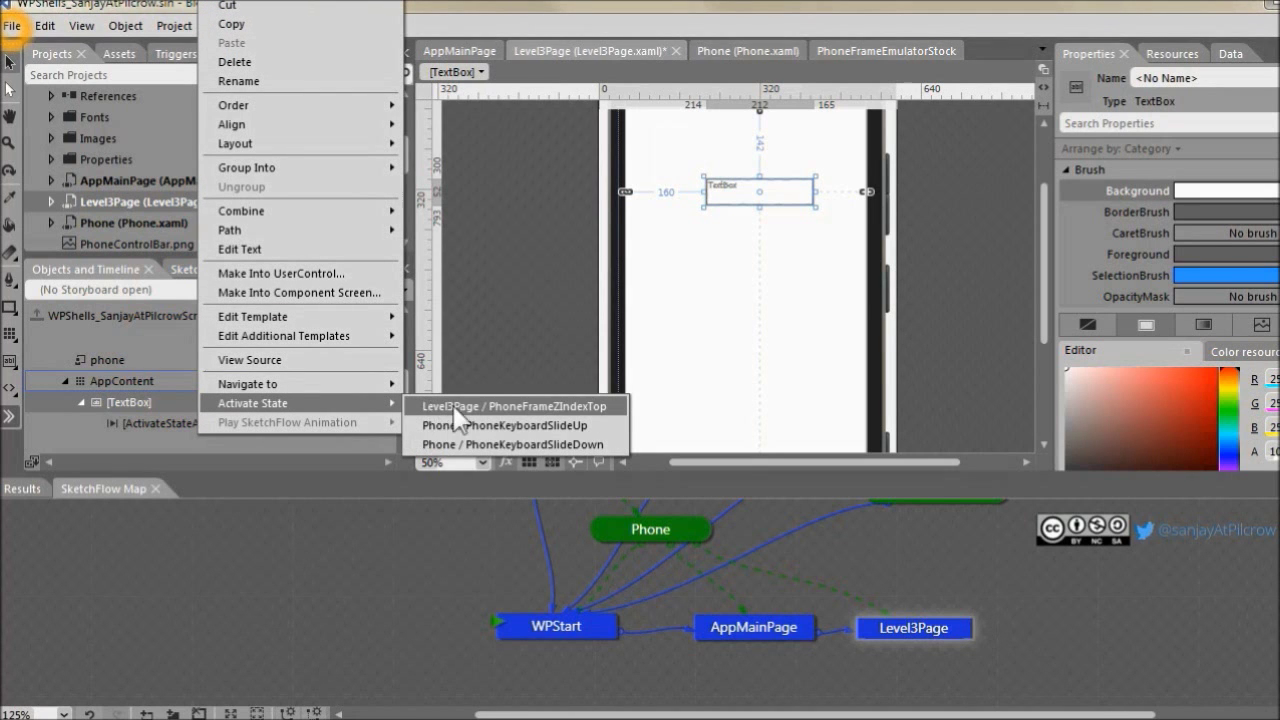
left_click(500, 445)
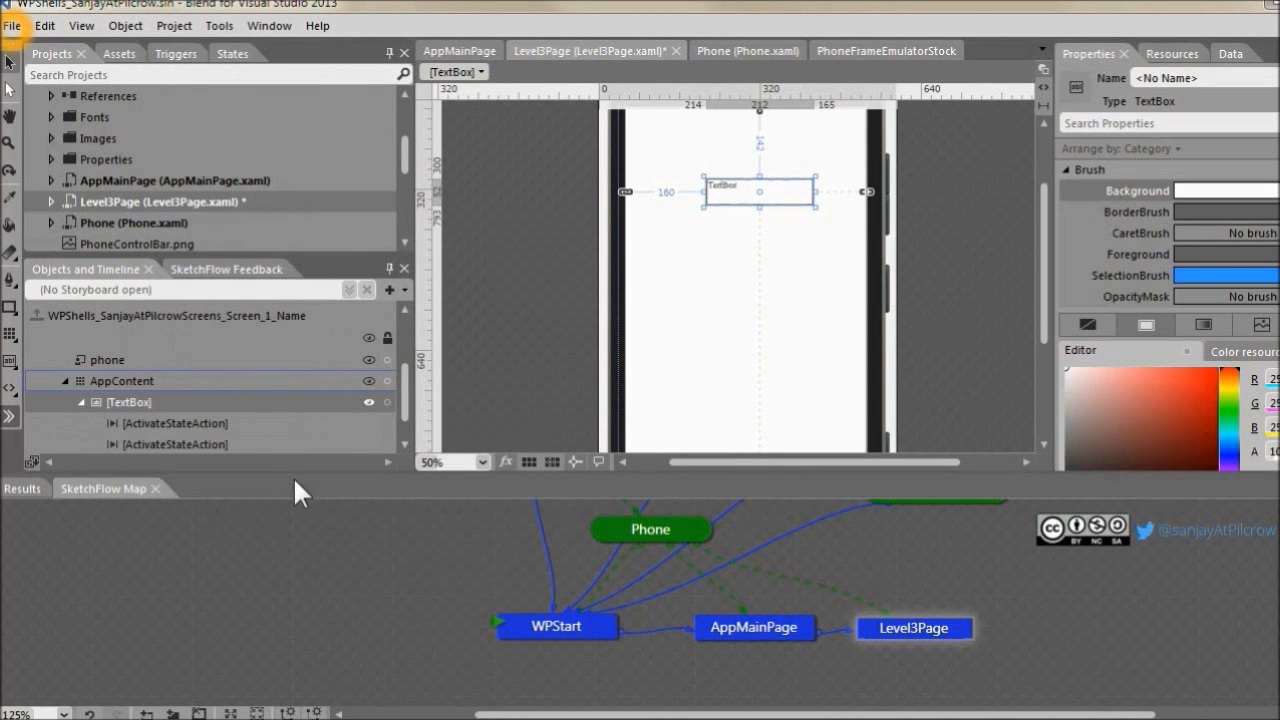
left_click(326, 423)
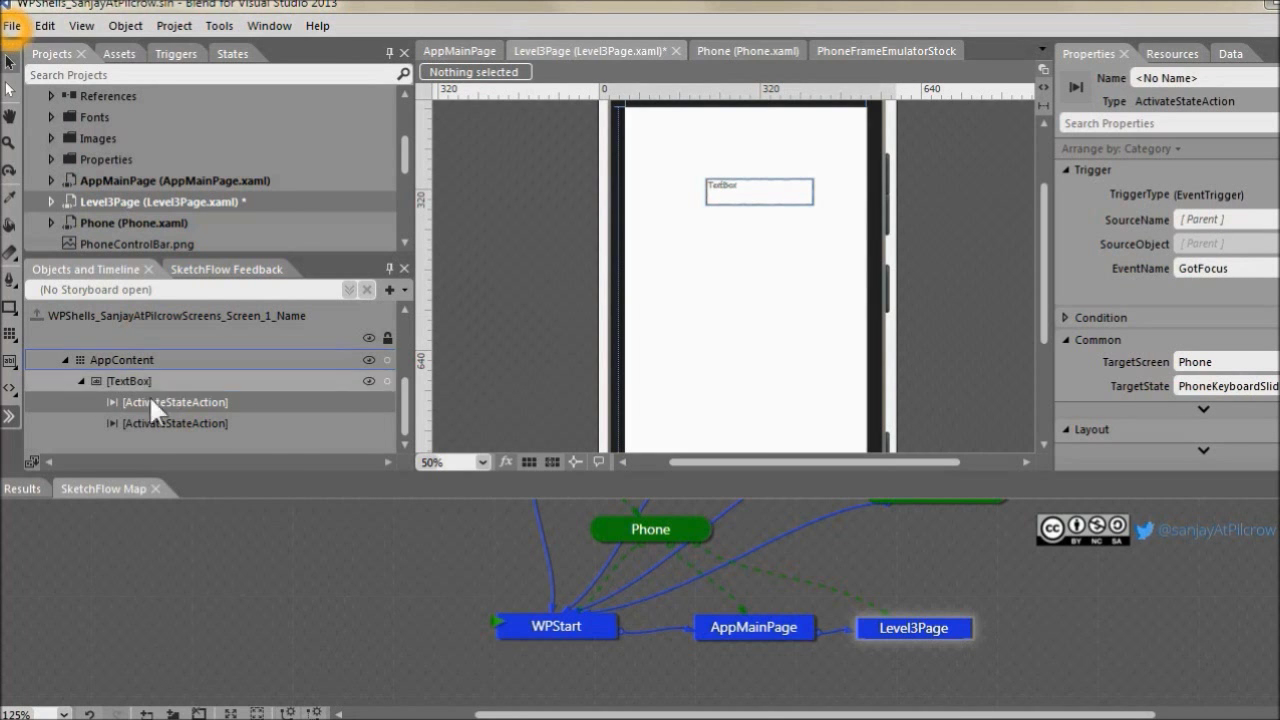
left_click(137, 423)
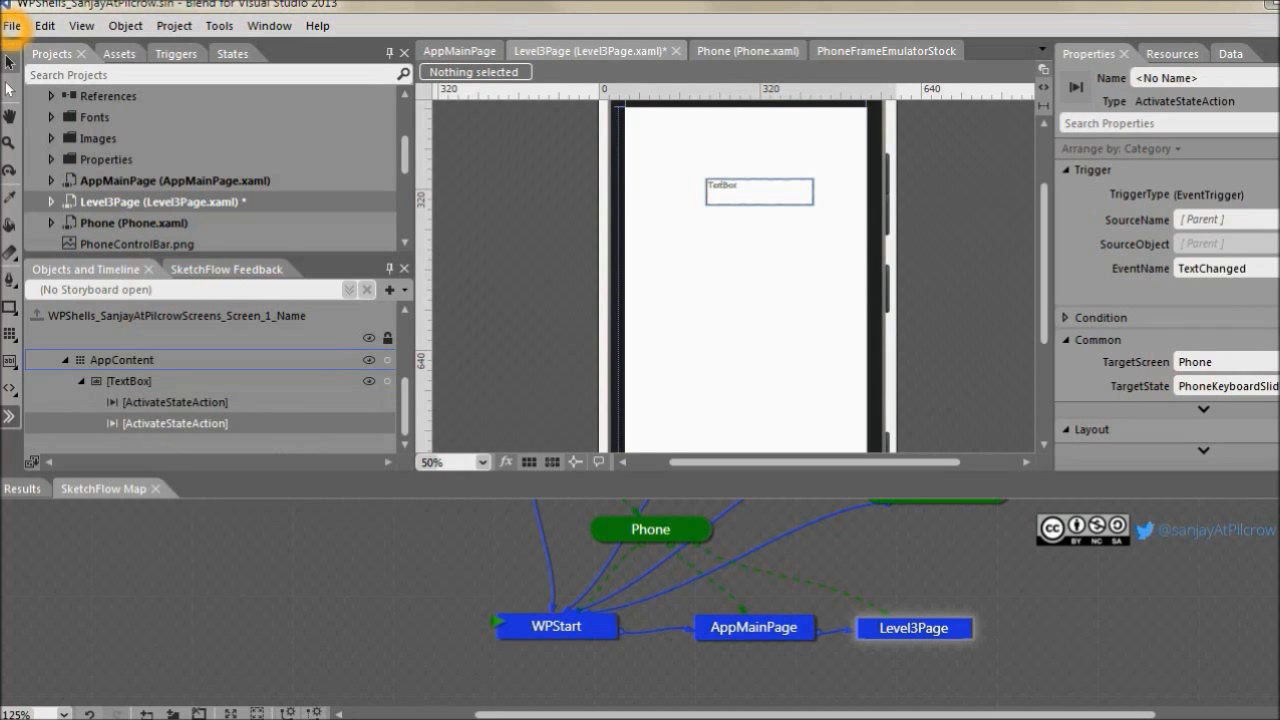
- Set the second action's EventName to LostFocus, keeping the keyboard-slide target state
left_click(1258, 268)
scroll(1268, 448, "down", 6)
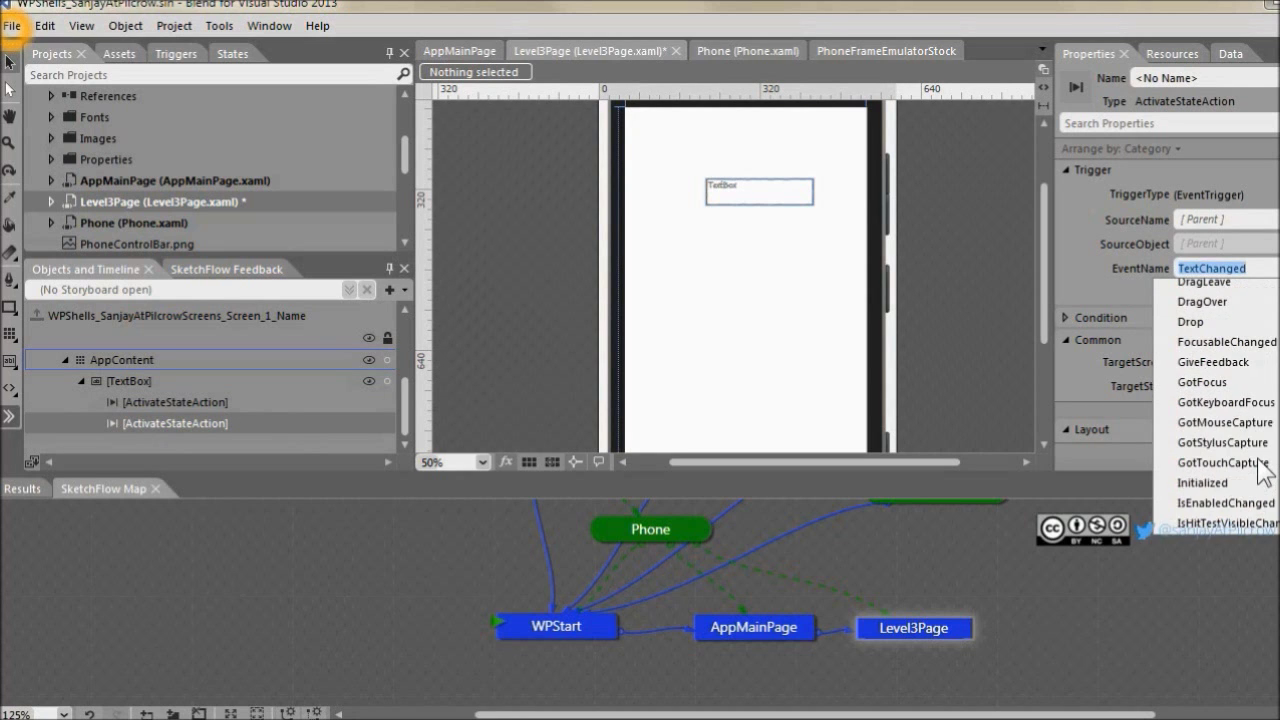
scroll(1262, 470, "down", 1)
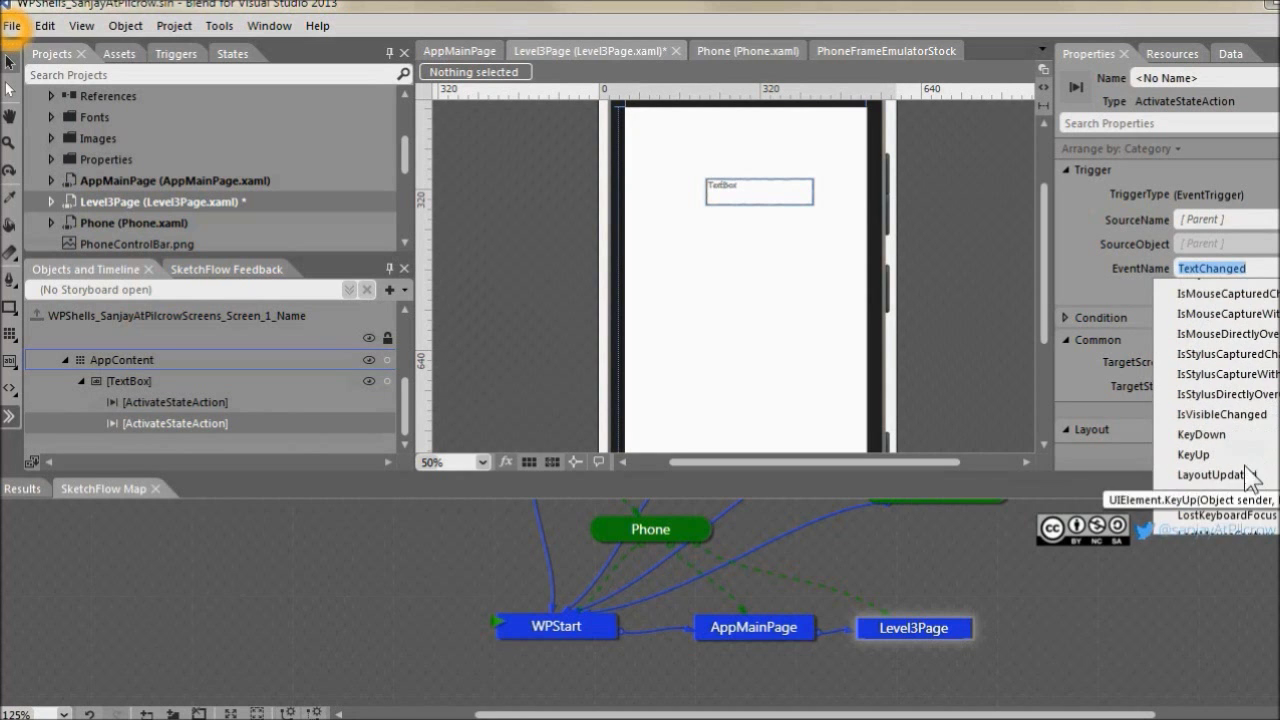
left_click(1229, 494)
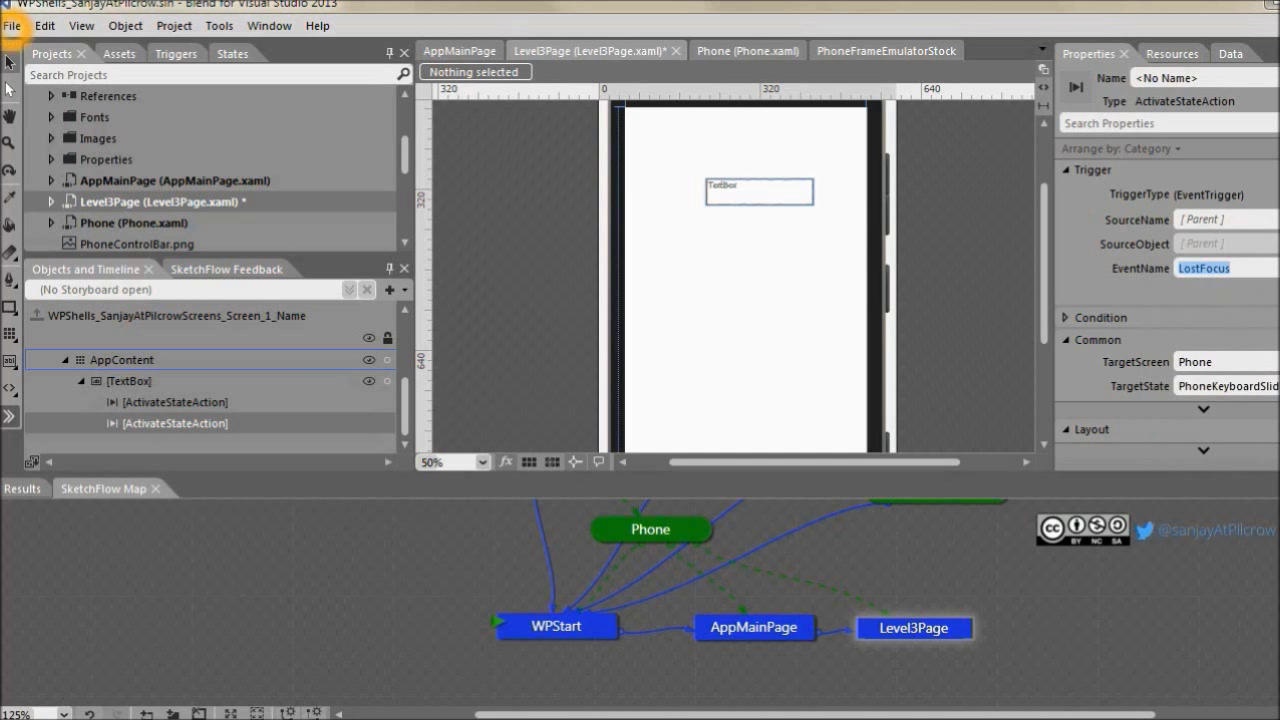
left_click(1228, 386)
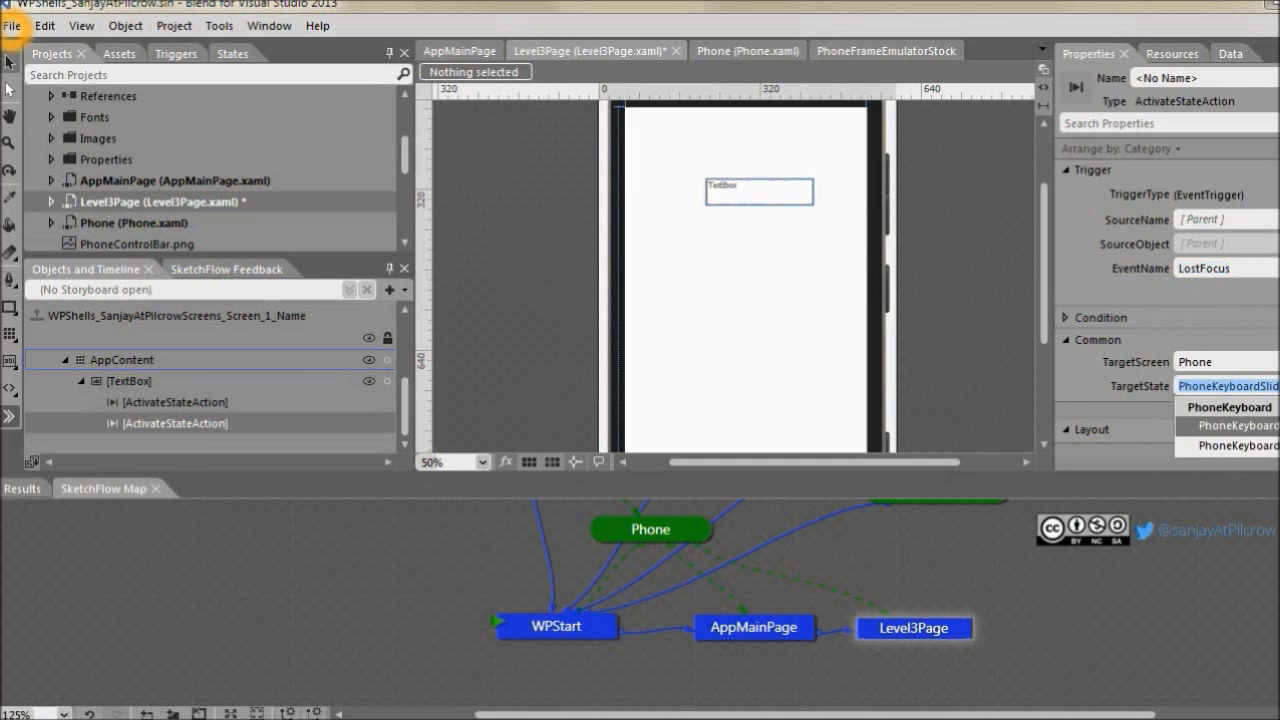
left_click(1249, 450)
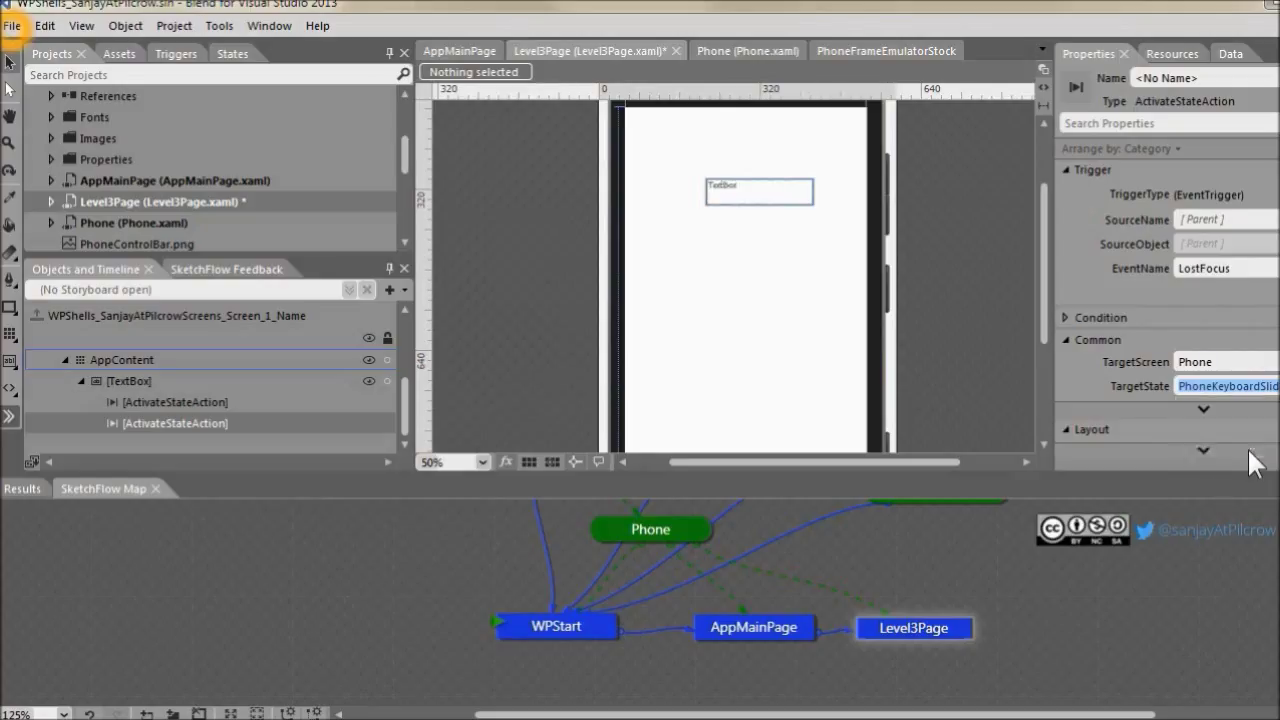
left_click(1132, 535)
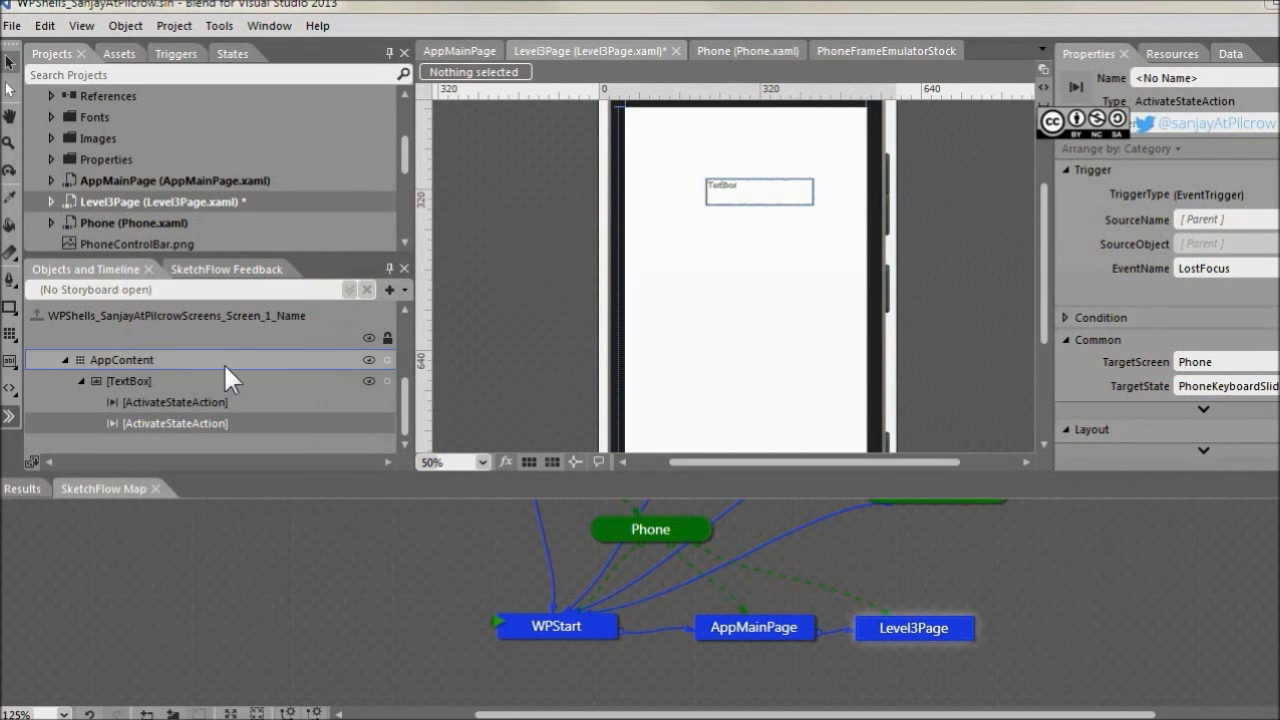
left_click(200, 411)
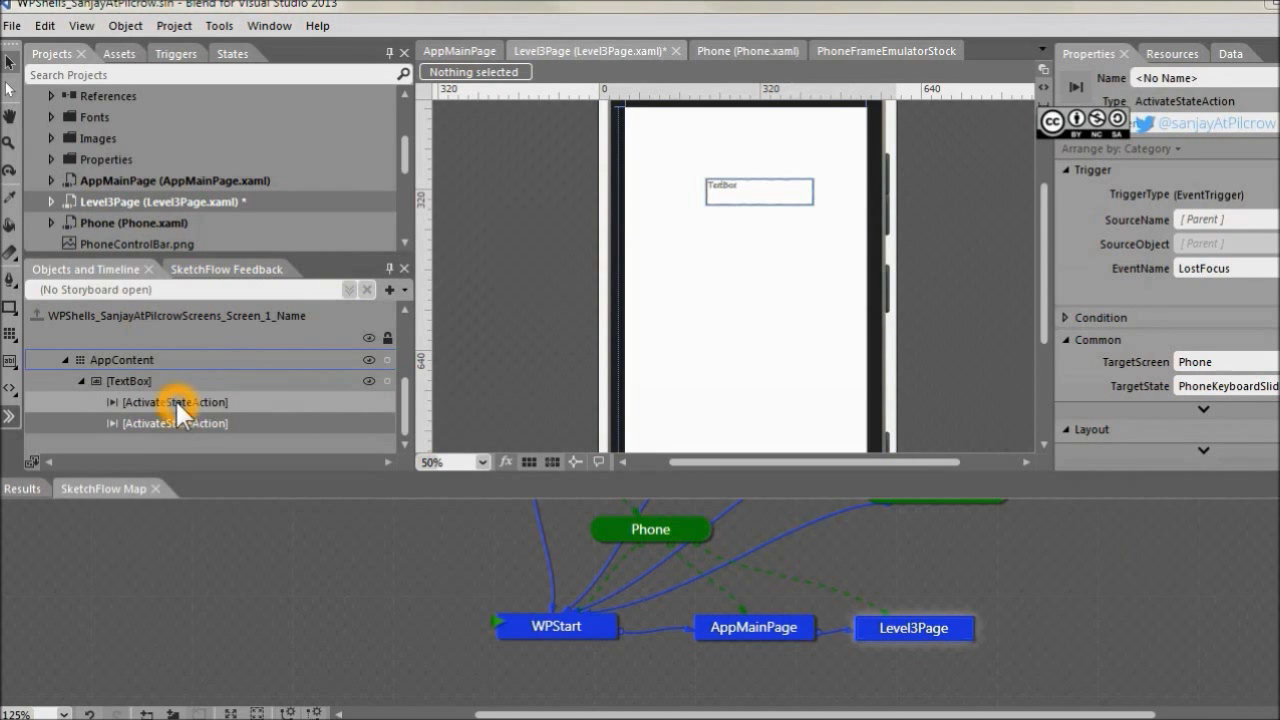
- Review the first state action and reselect the TextBox on Level3Page
left_click_drag(176, 399, 272, 384)
left_click(228, 400)
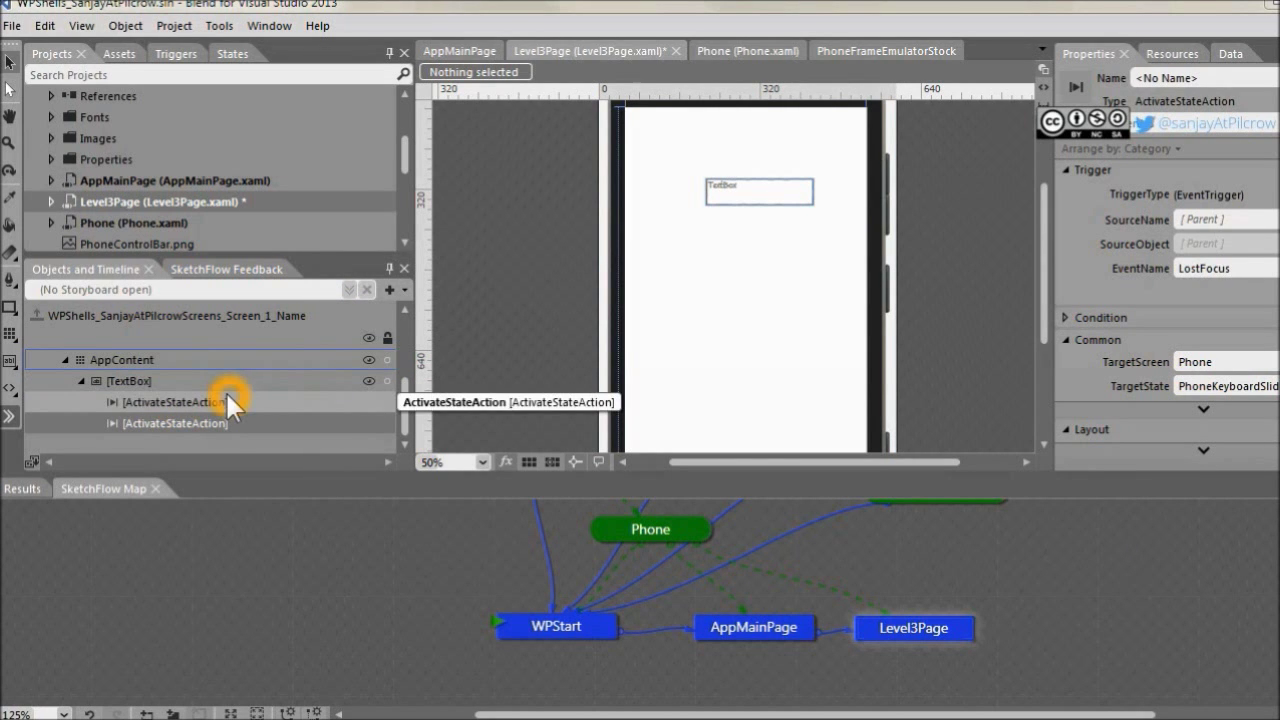
left_click(748, 196)
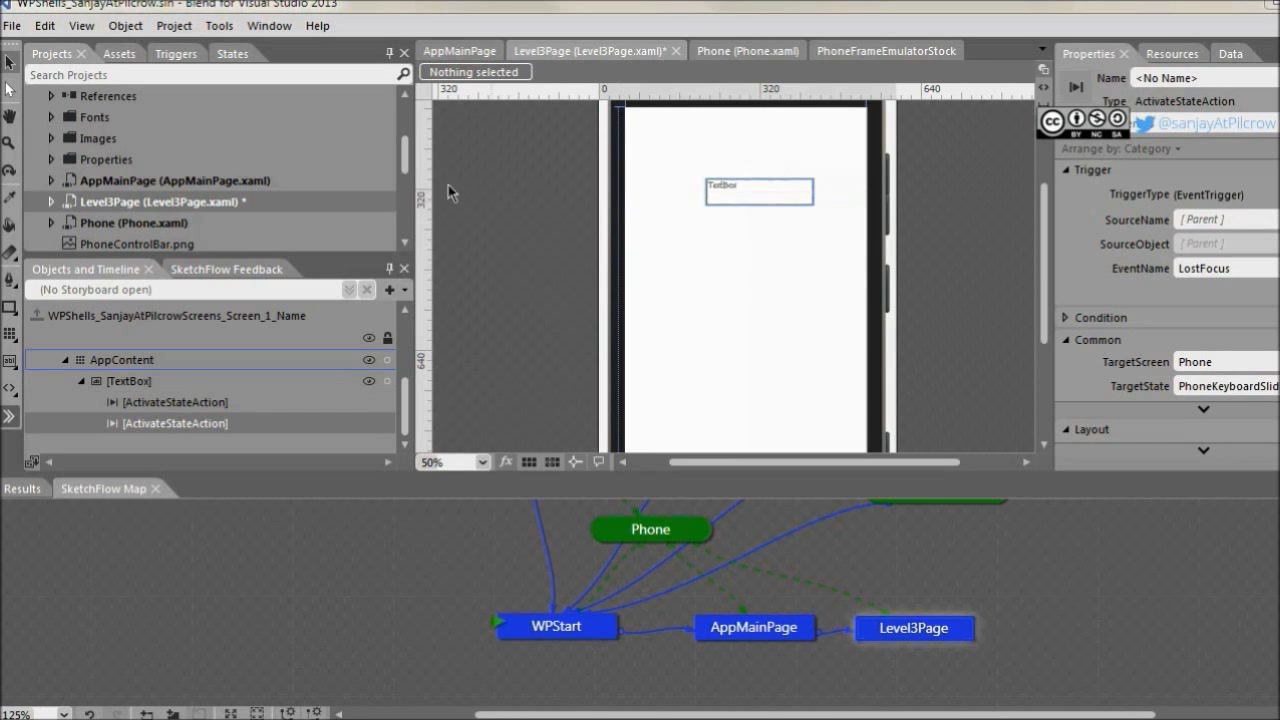
left_click(407, 162)
- Place a sketch Button below the TextBox, then save, build and run with F5
mouse_move(406, 163)
left_mouse_down()
mouse_move(406, 183)
mouse_move(406, 158)
left_mouse_up()
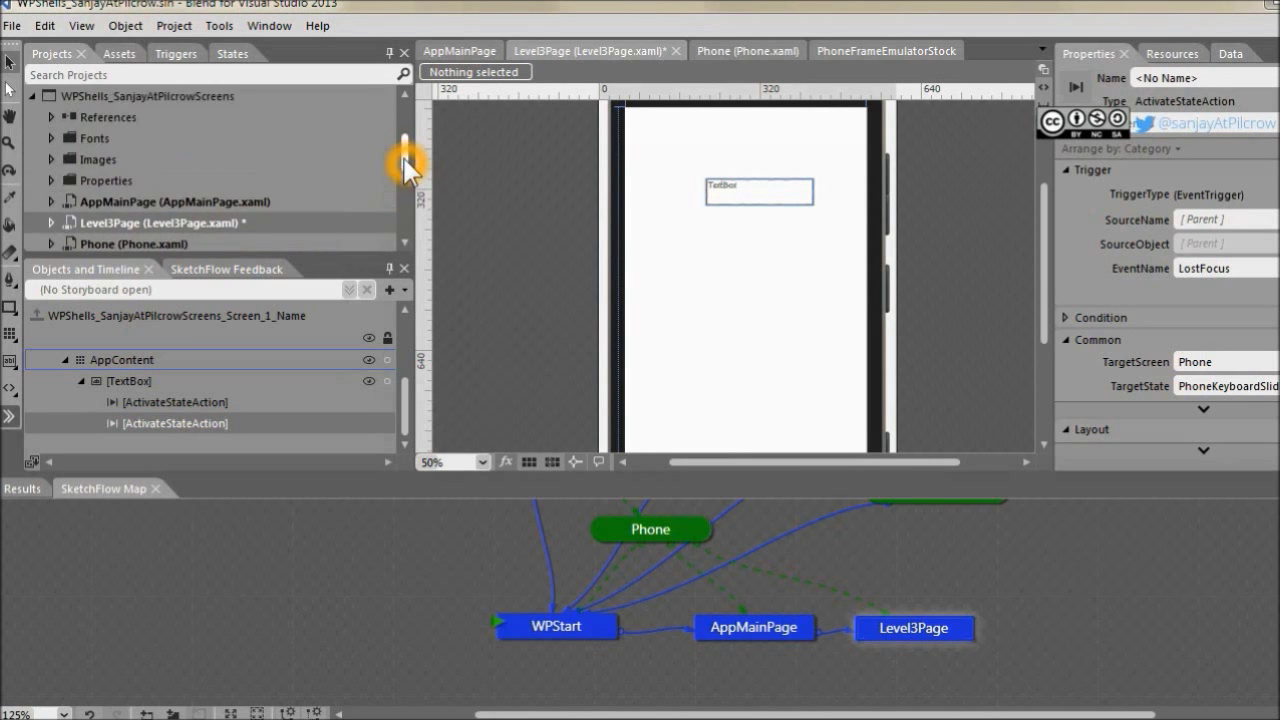
right_click(10, 368)
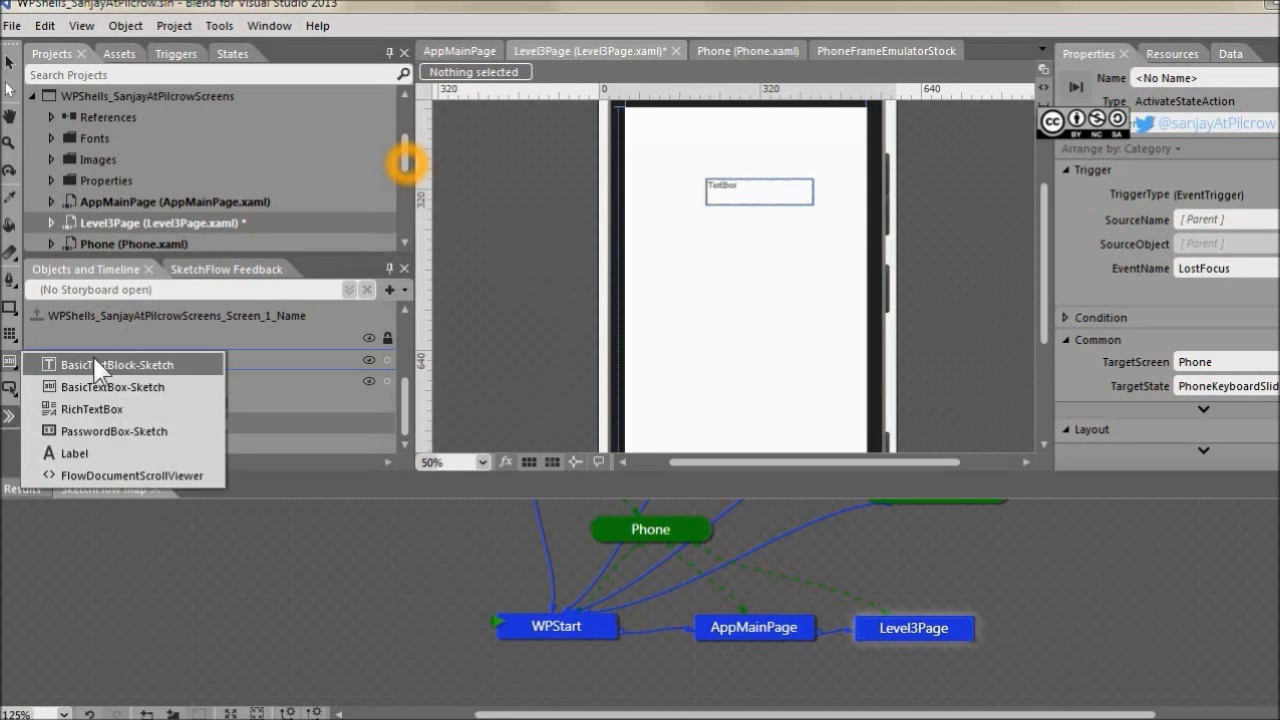
left_click(14, 400)
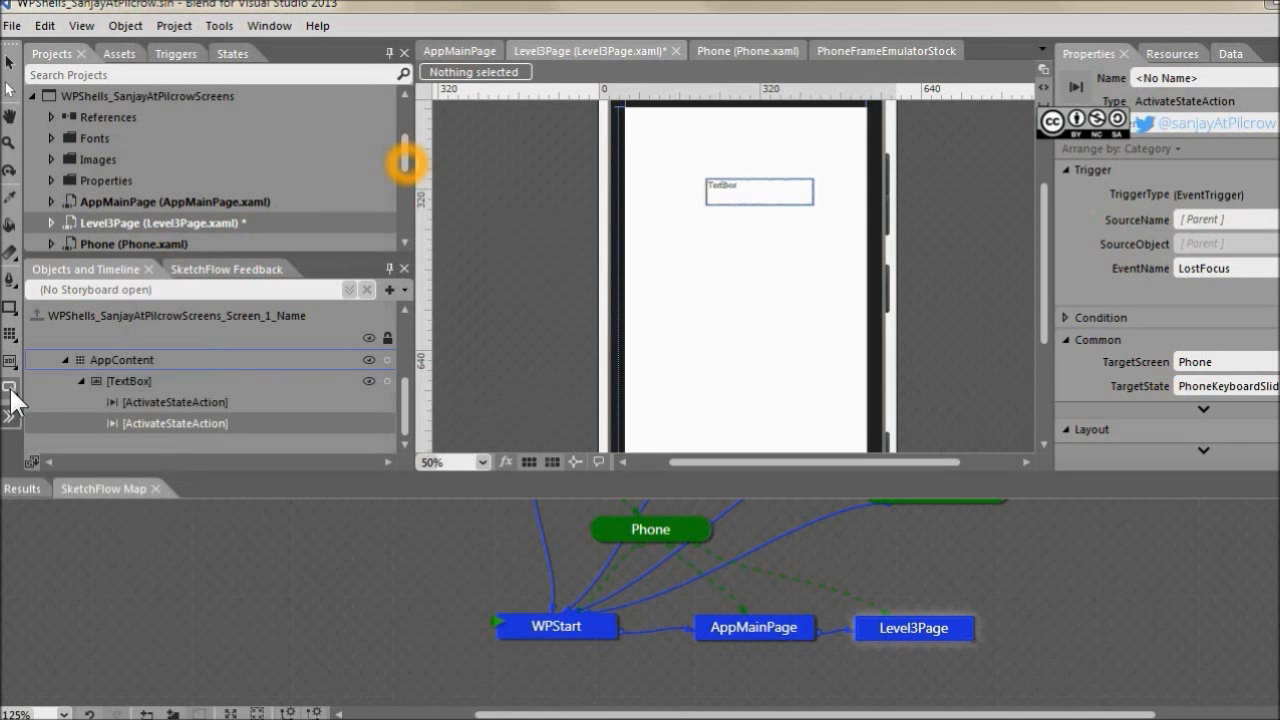
left_click(714, 254)
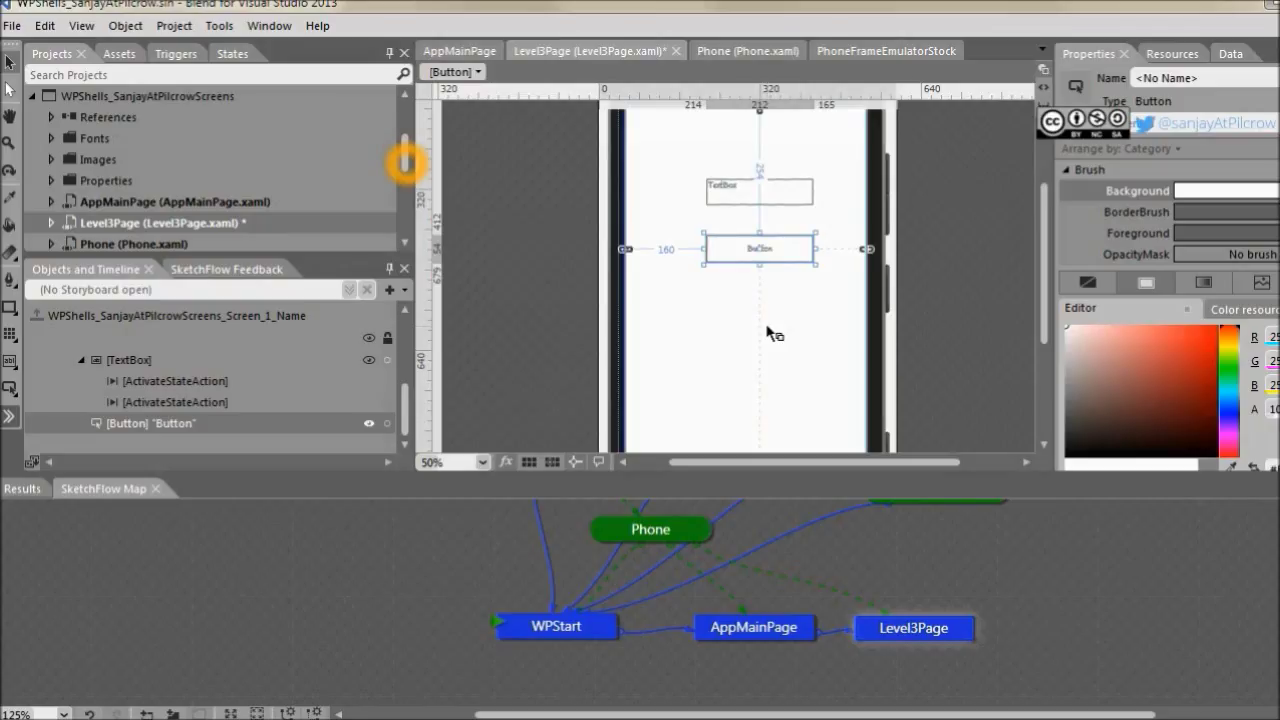
key("F5")
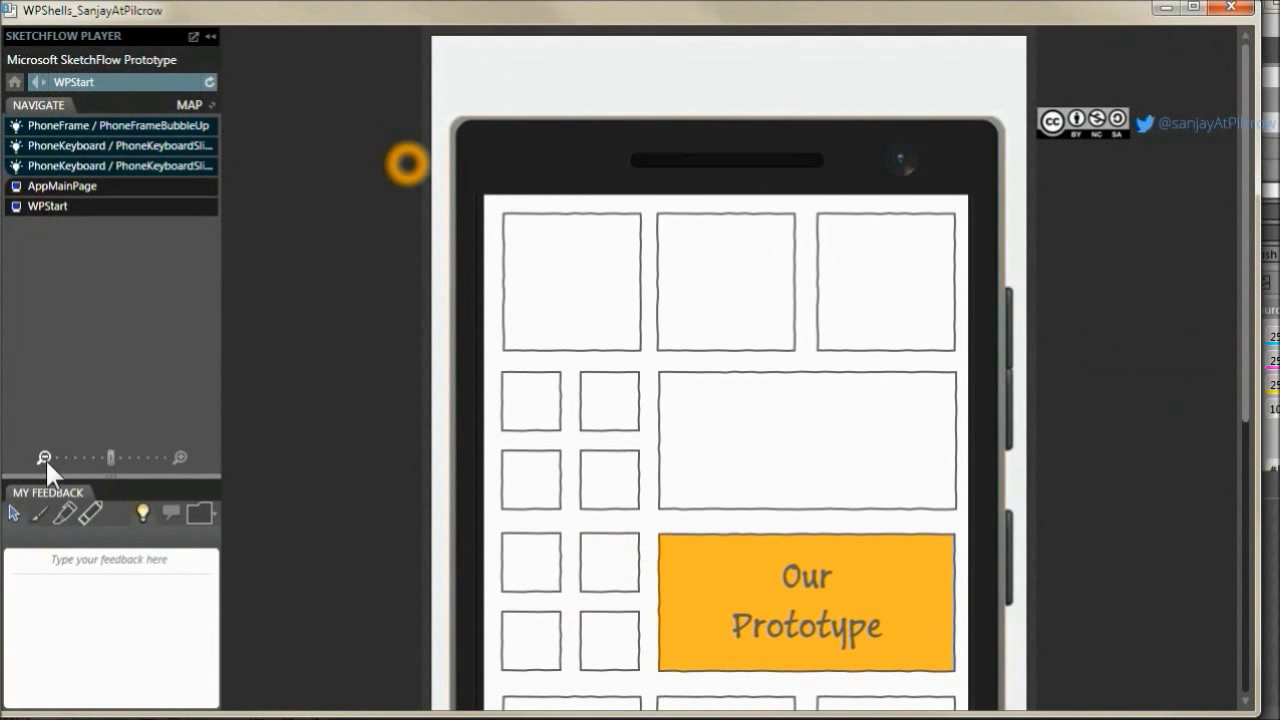
- Log in to Level3Page, focus the TextBox, then tap the Button to test the keyboard slide
left_click(45, 457)
left_click(46, 452)
left_click(794, 386)
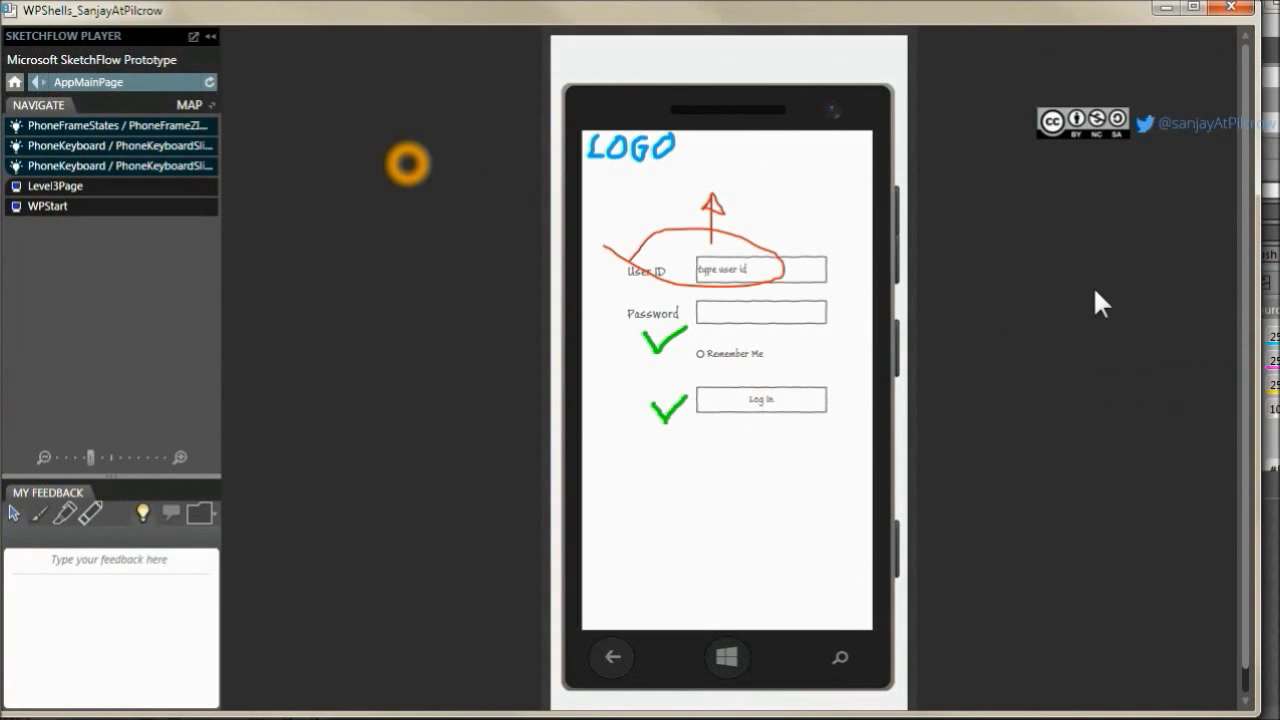
left_click(750, 405)
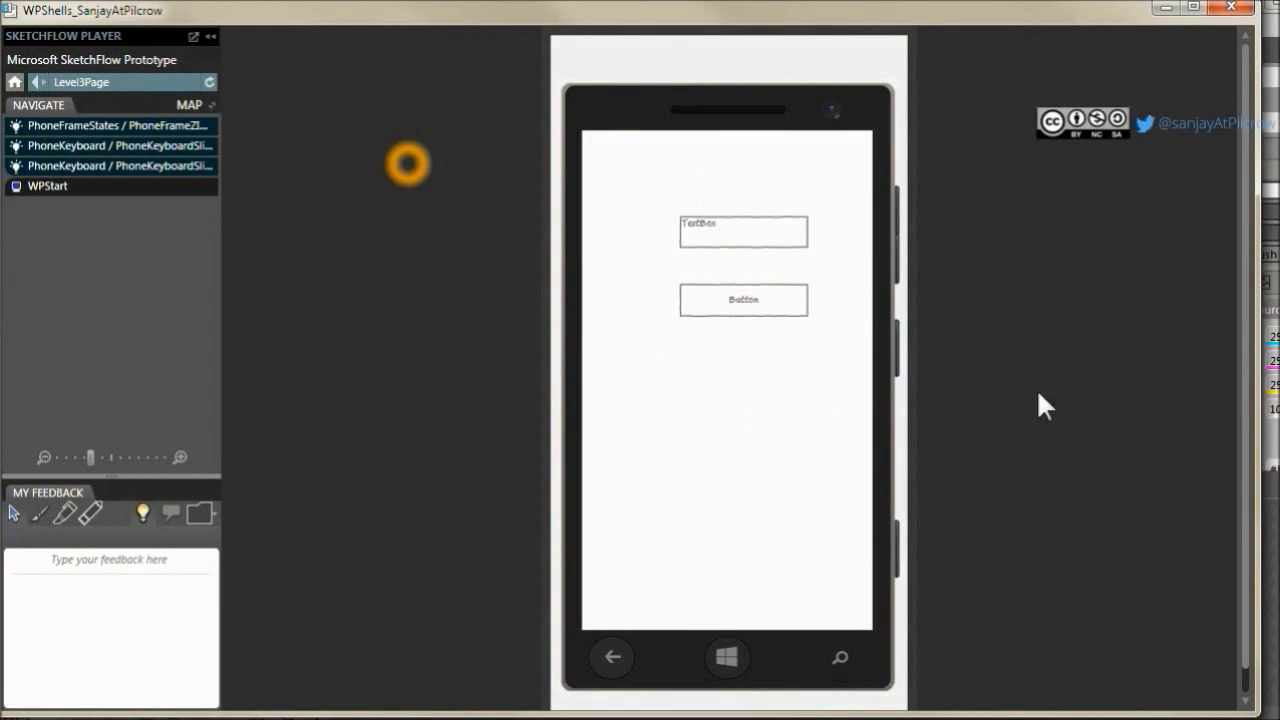
left_click(725, 231)
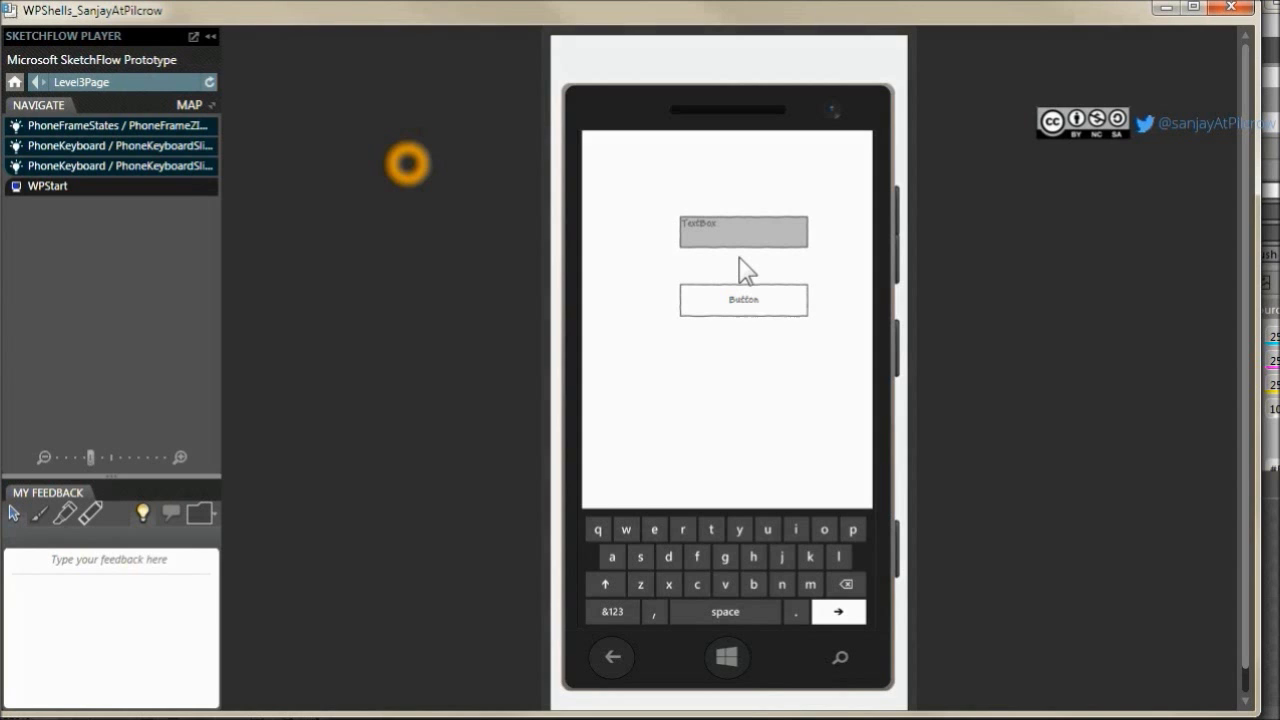
left_click(735, 310)
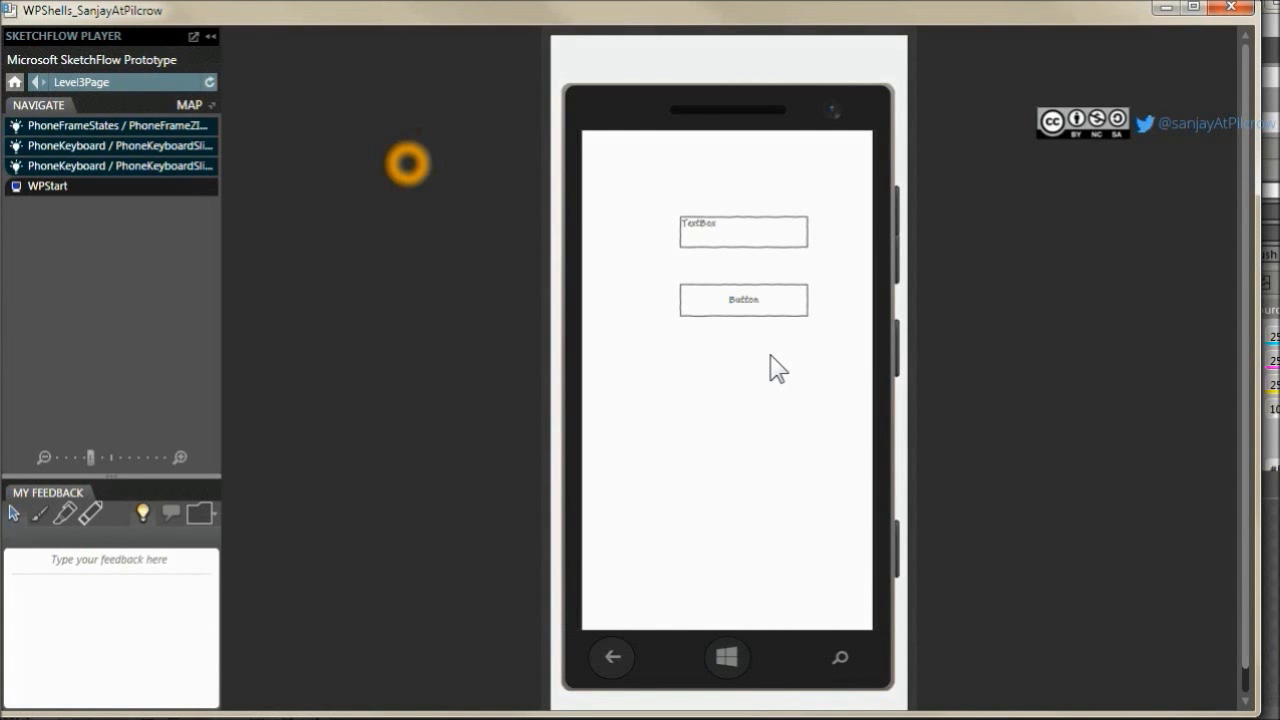
- Go back, log in again, return to the start screen and close the player
left_click(614, 657)
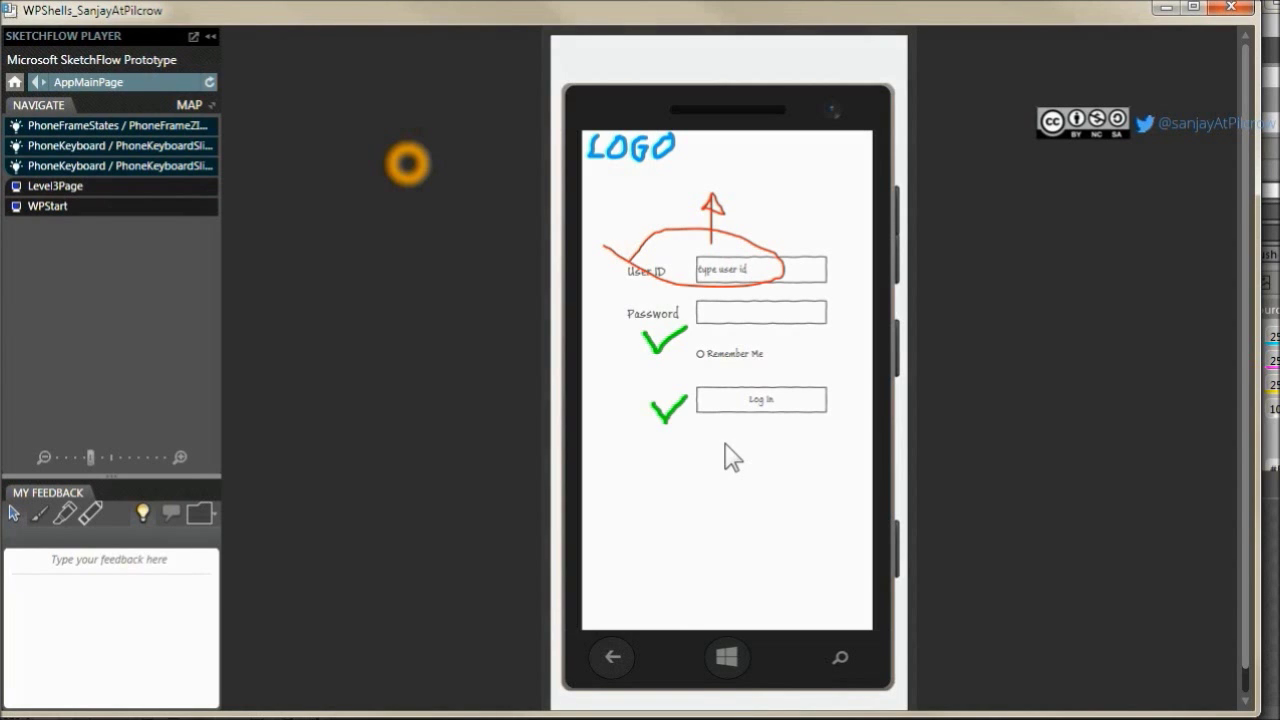
left_click(752, 405)
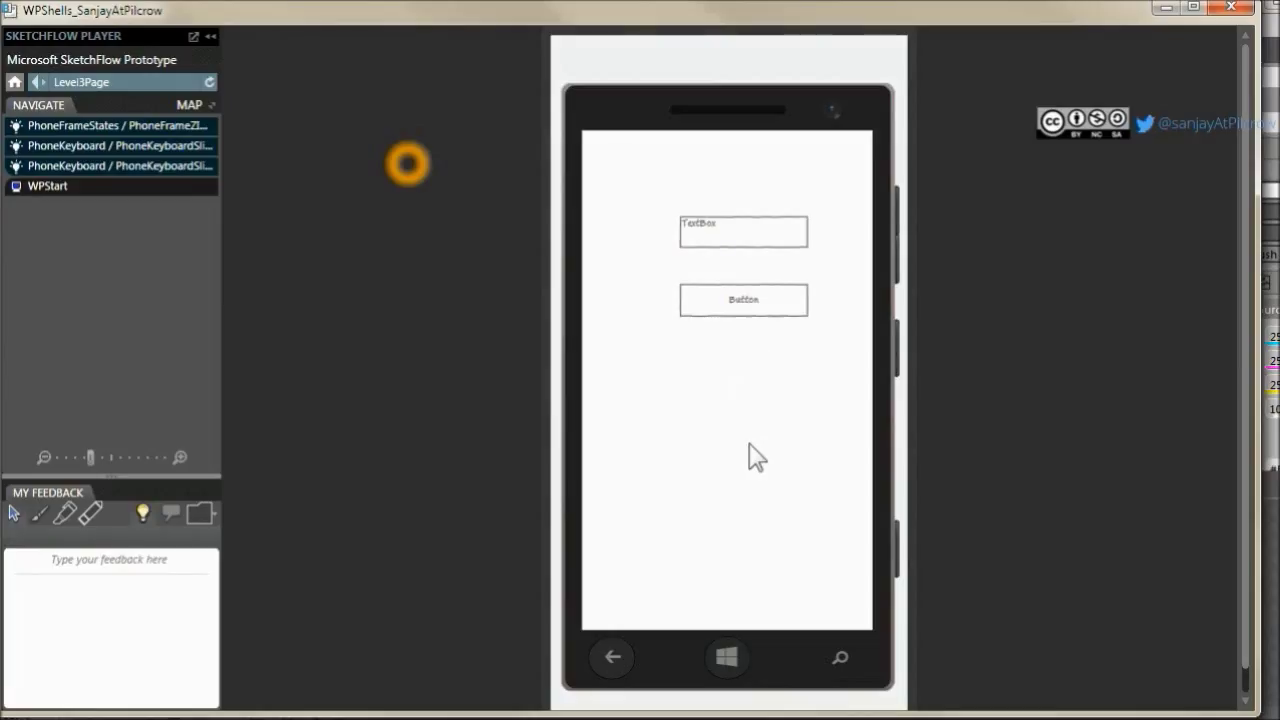
left_click(728, 657)
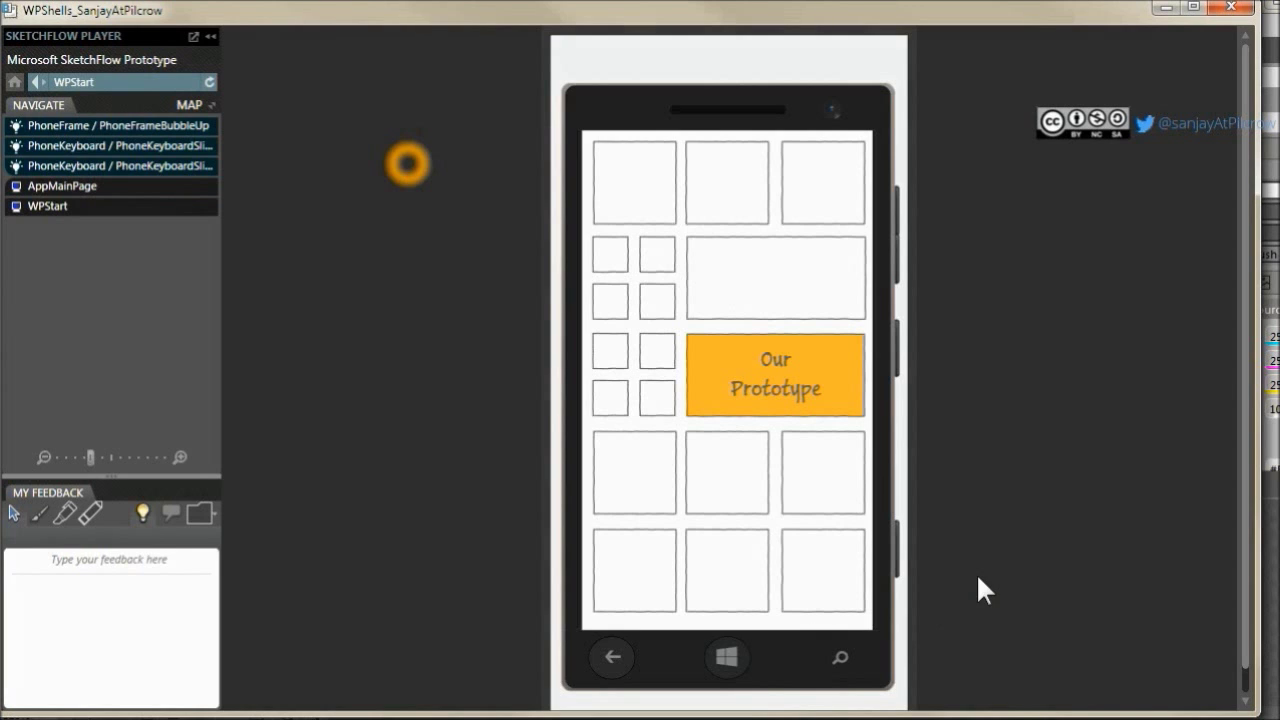
left_click(1232, 9)
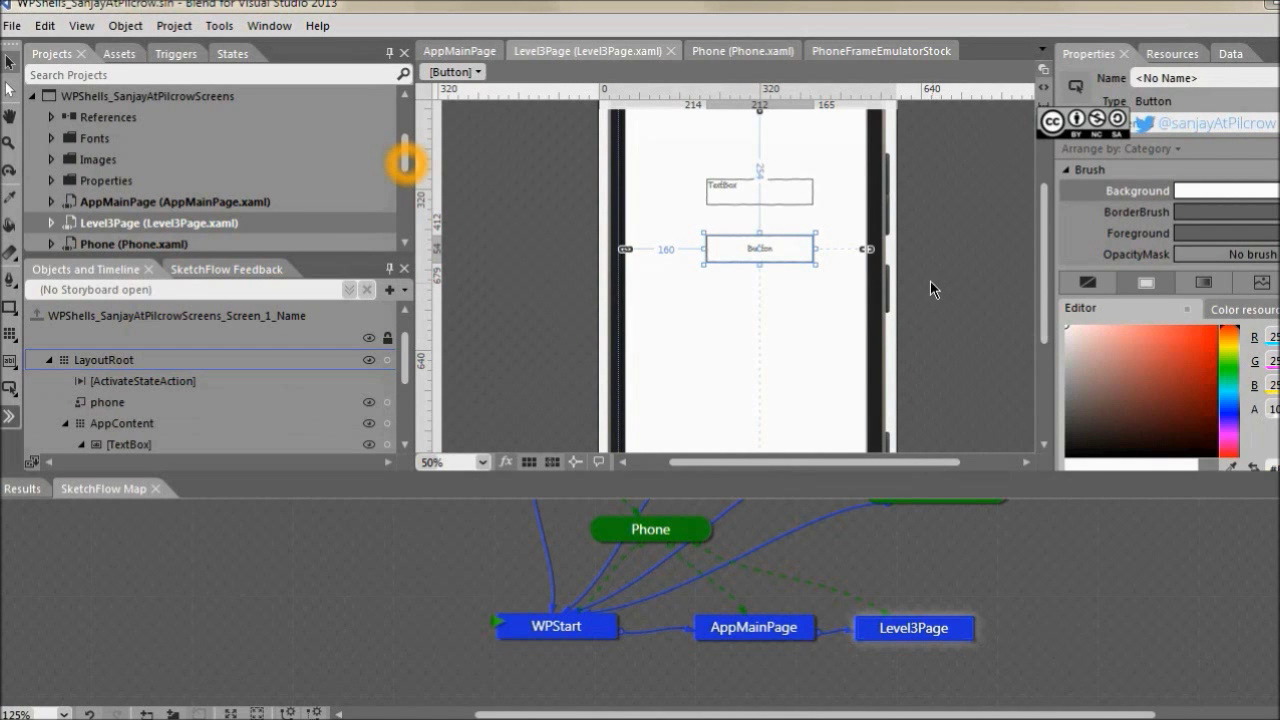
- Widen and heighten the design surface and scroll the SketchFlow Map to the PhoneFrame nodes
scroll(926, 282, "down", 2)
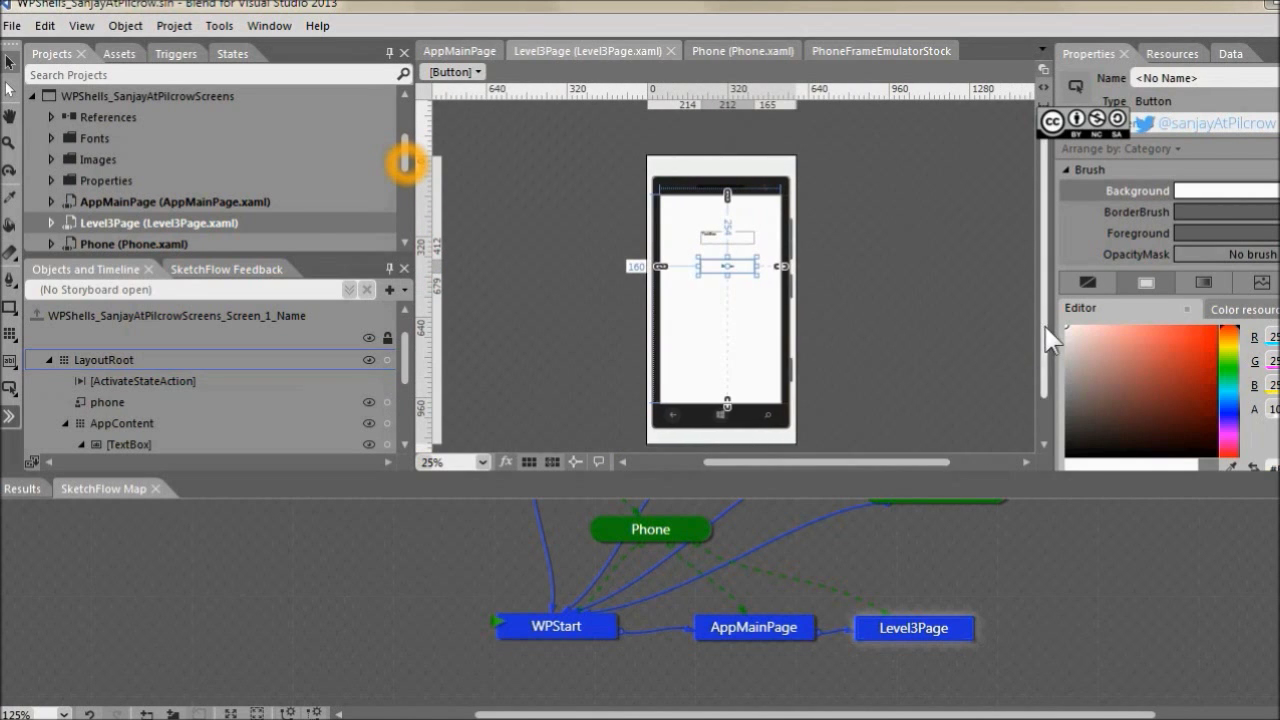
scroll(760, 267, "up", 1)
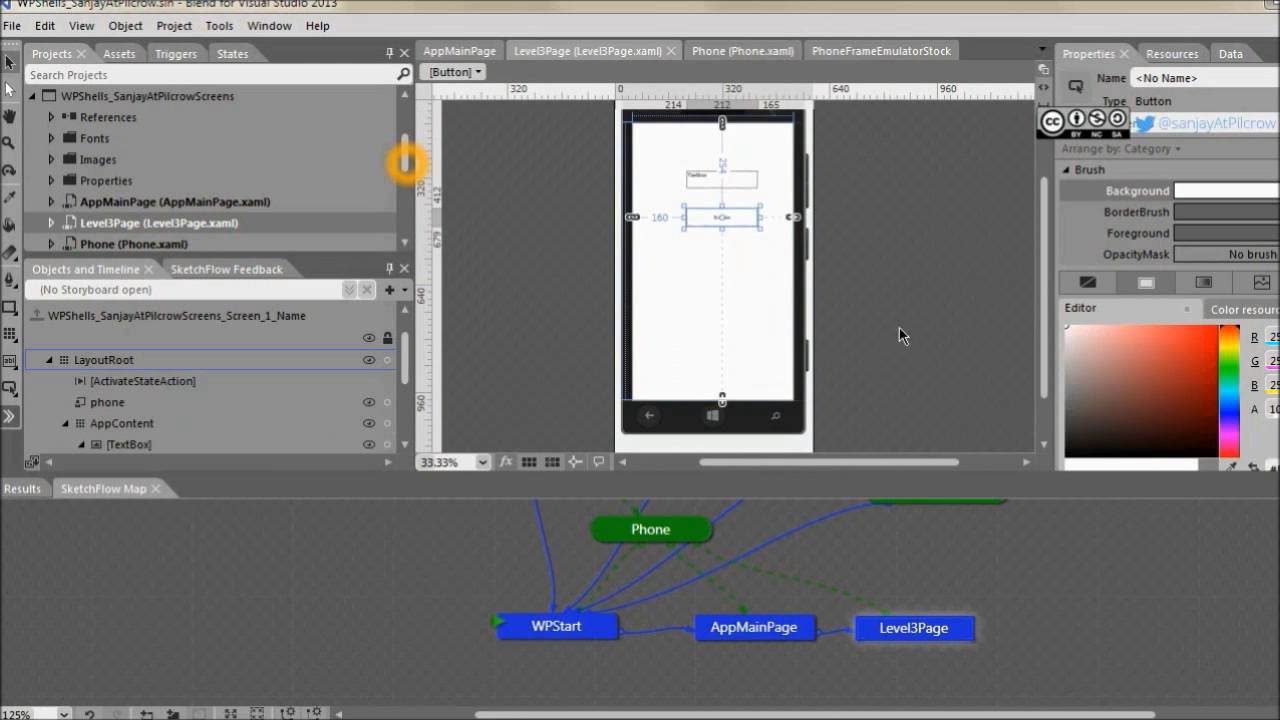
left_click_drag(410, 268, 256, 278)
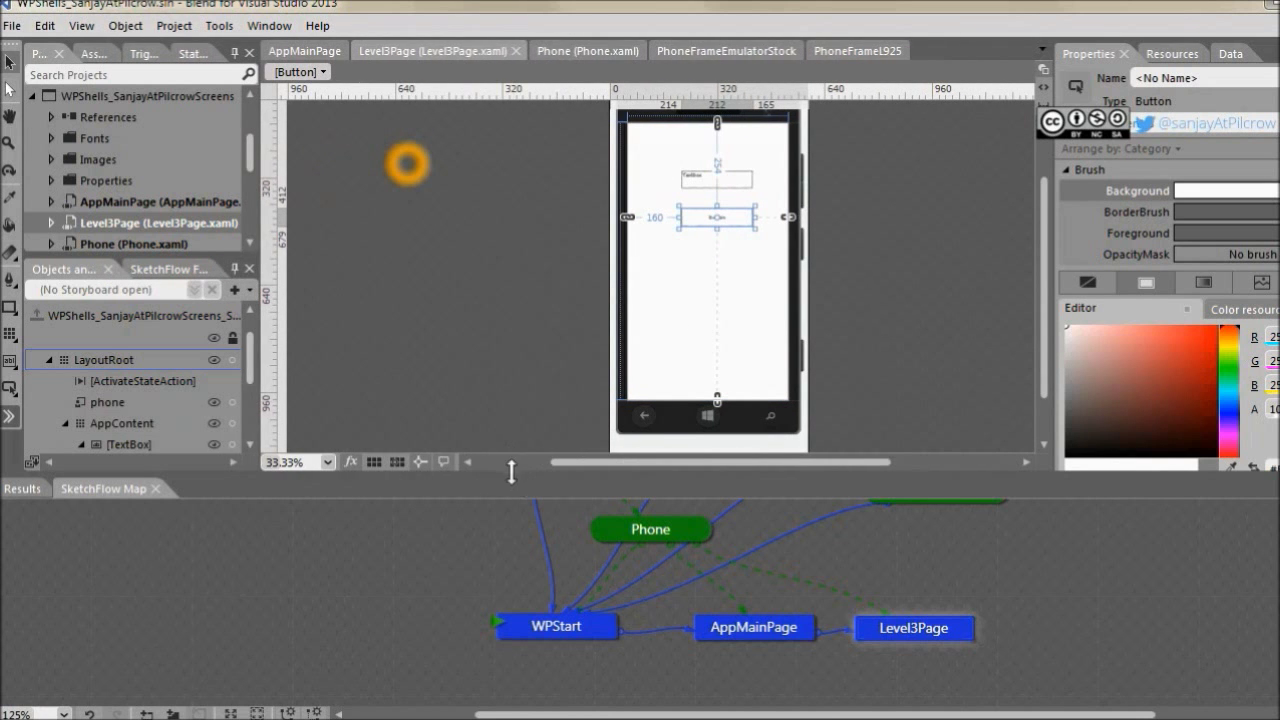
mouse_move(511, 472)
left_mouse_down()
mouse_move(511, 684)
mouse_move(511, 526)
left_mouse_up()
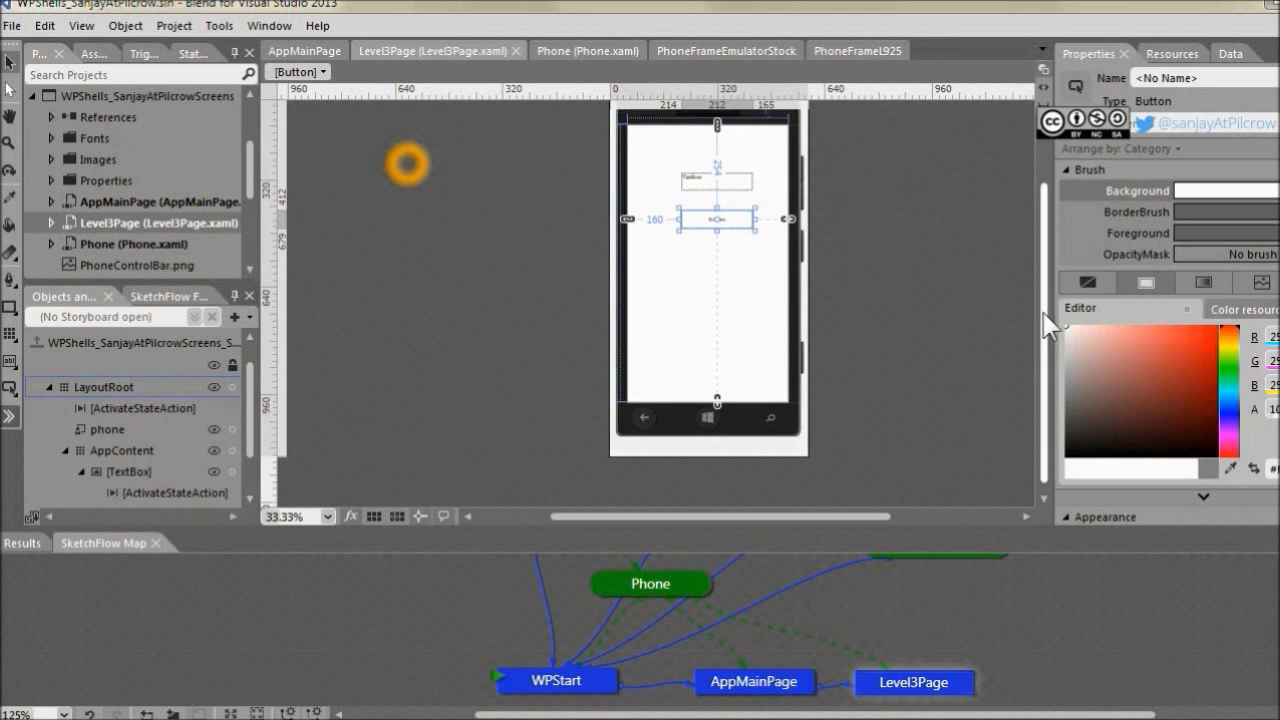
scroll(819, 330, "up", 1)
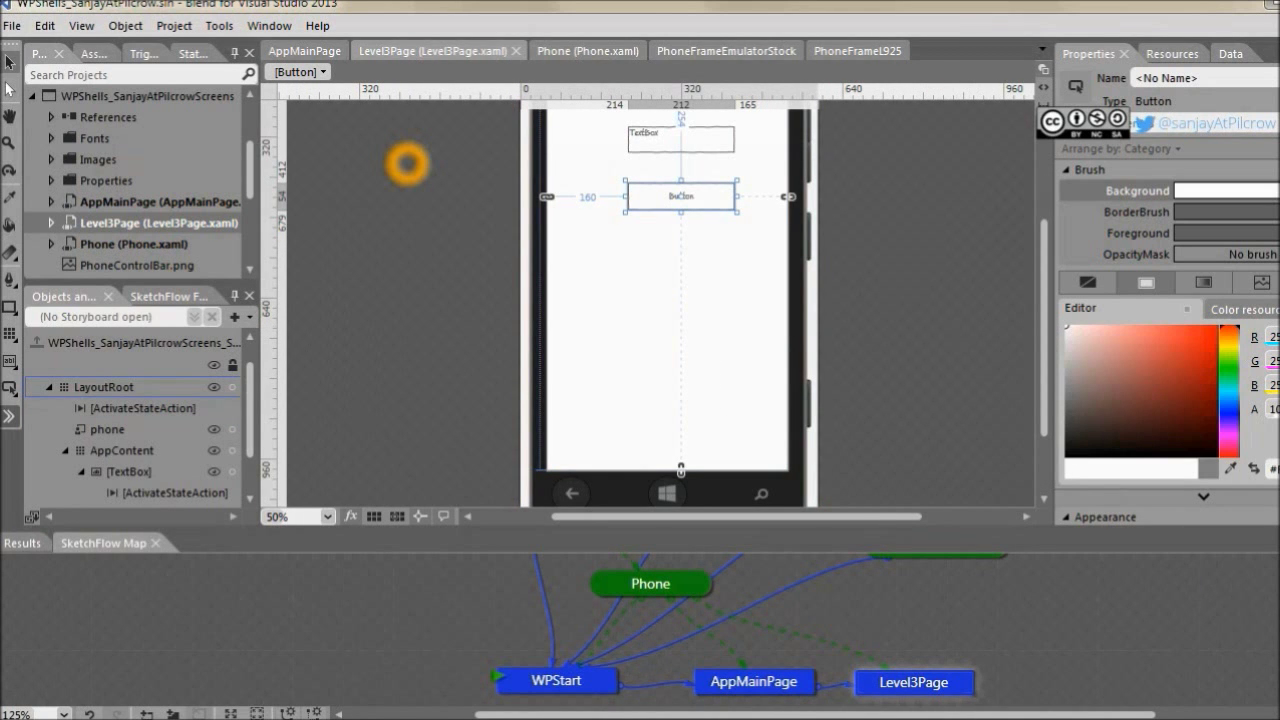
scroll(750, 630, "up", 5)
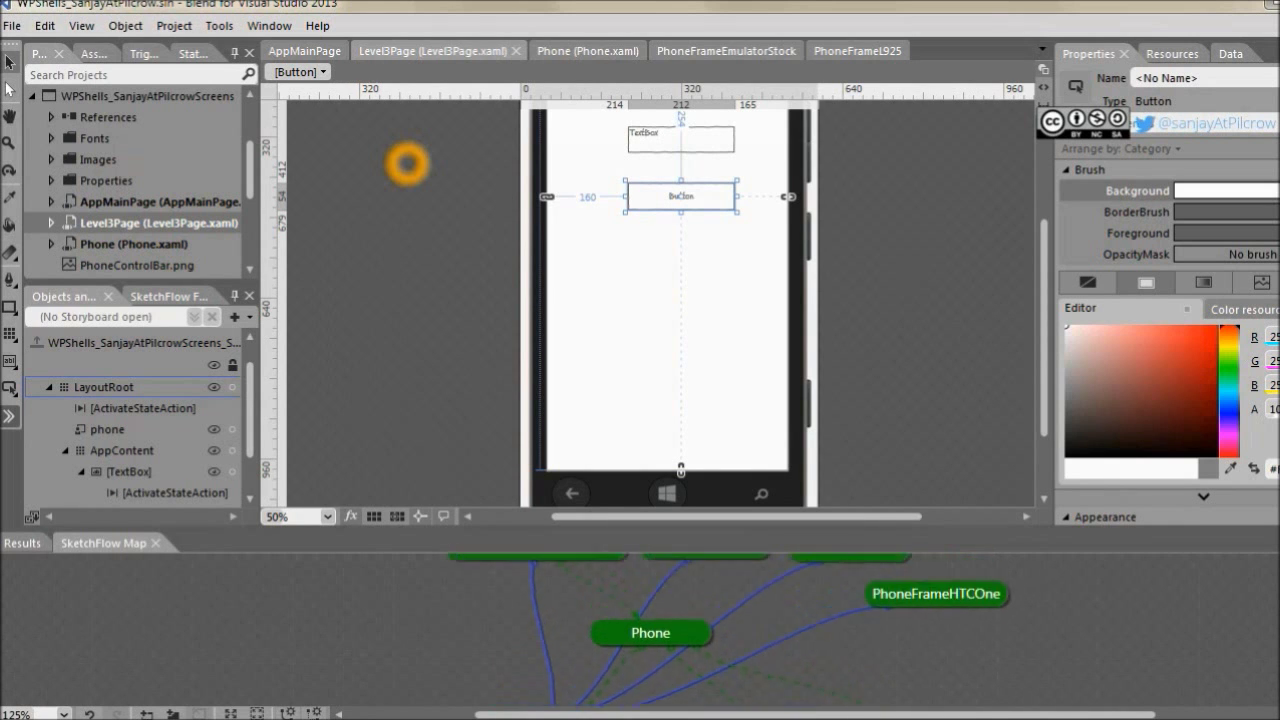
scroll(588, 610, "down", 1)
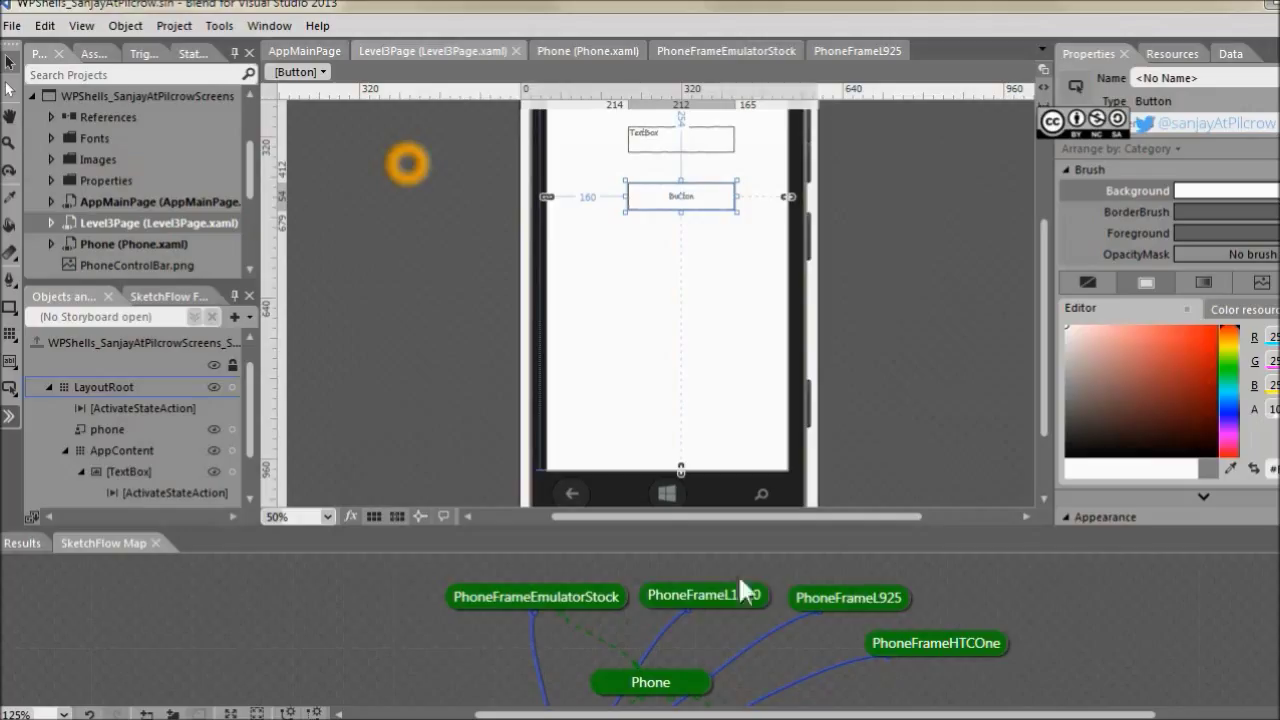
mouse_move(692, 590)
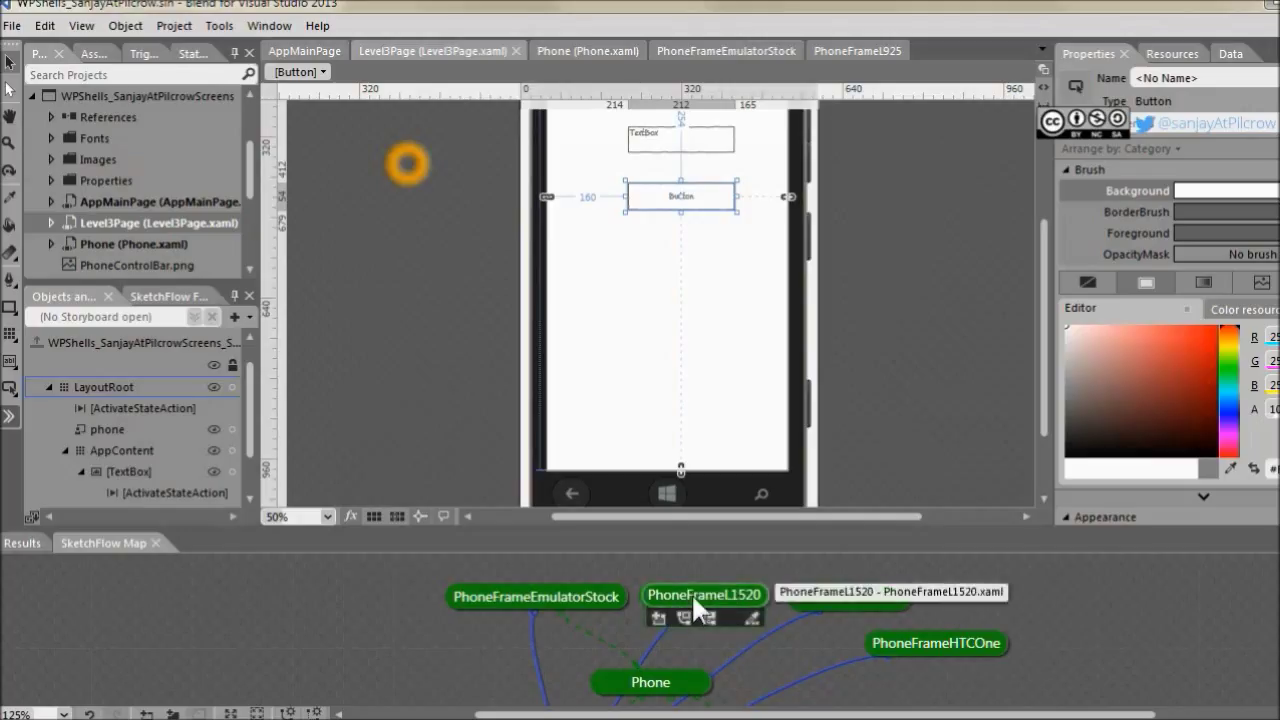
mouse_move(655, 688)
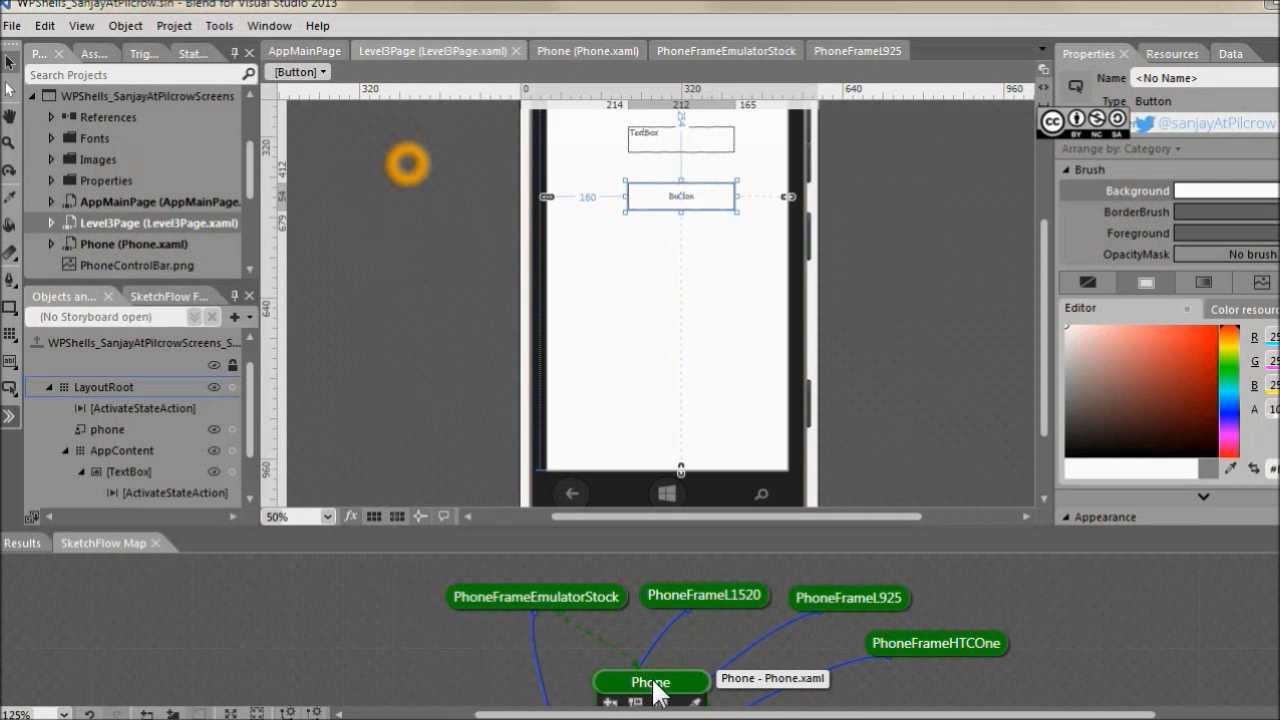
- Open the Phone screen and delete its stock emulator phone frame
double_click(652, 684)
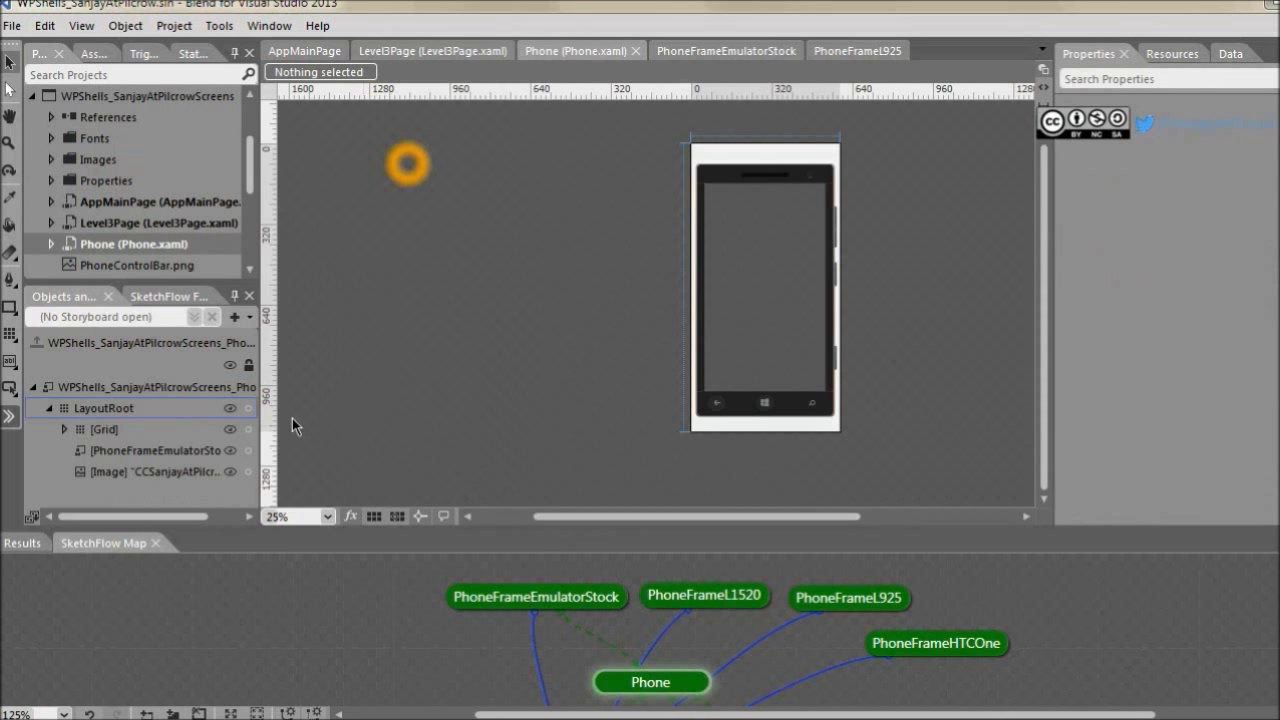
left_click(116, 452)
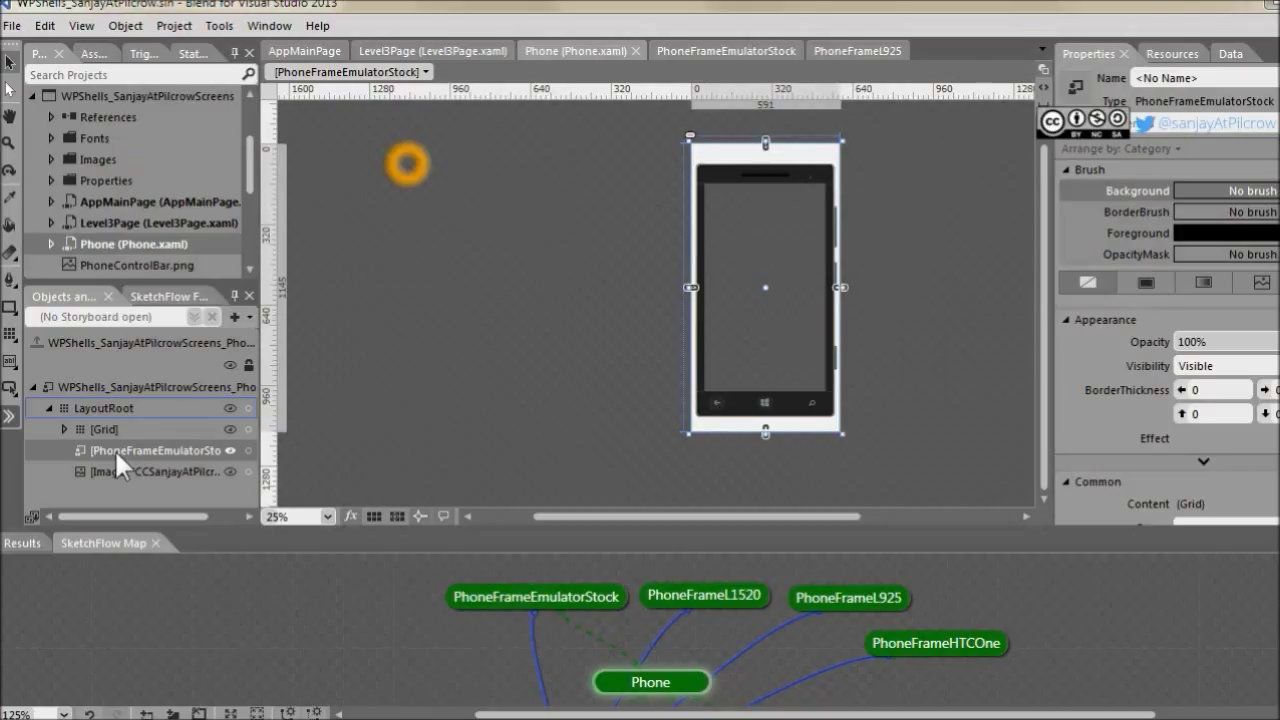
key("Delete")
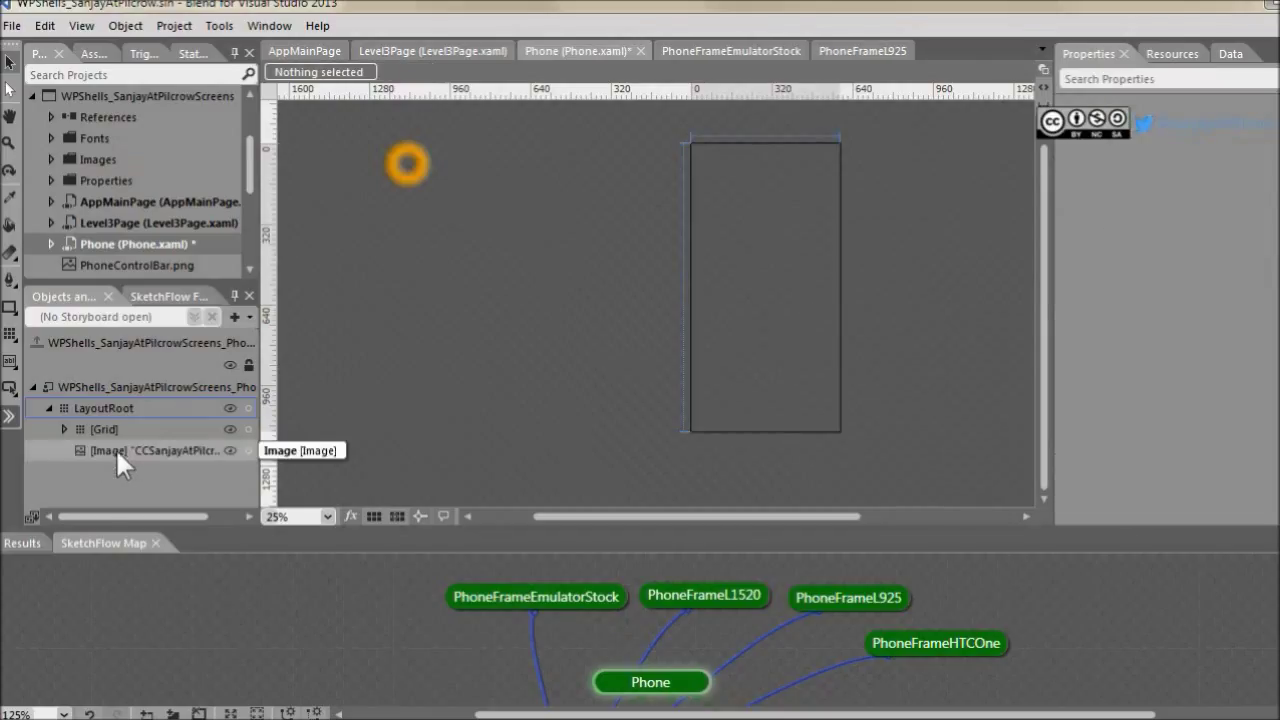
- Drop PhoneFrameL1520 onto the Phone screen, then save and run with F5
mouse_move(704, 592)
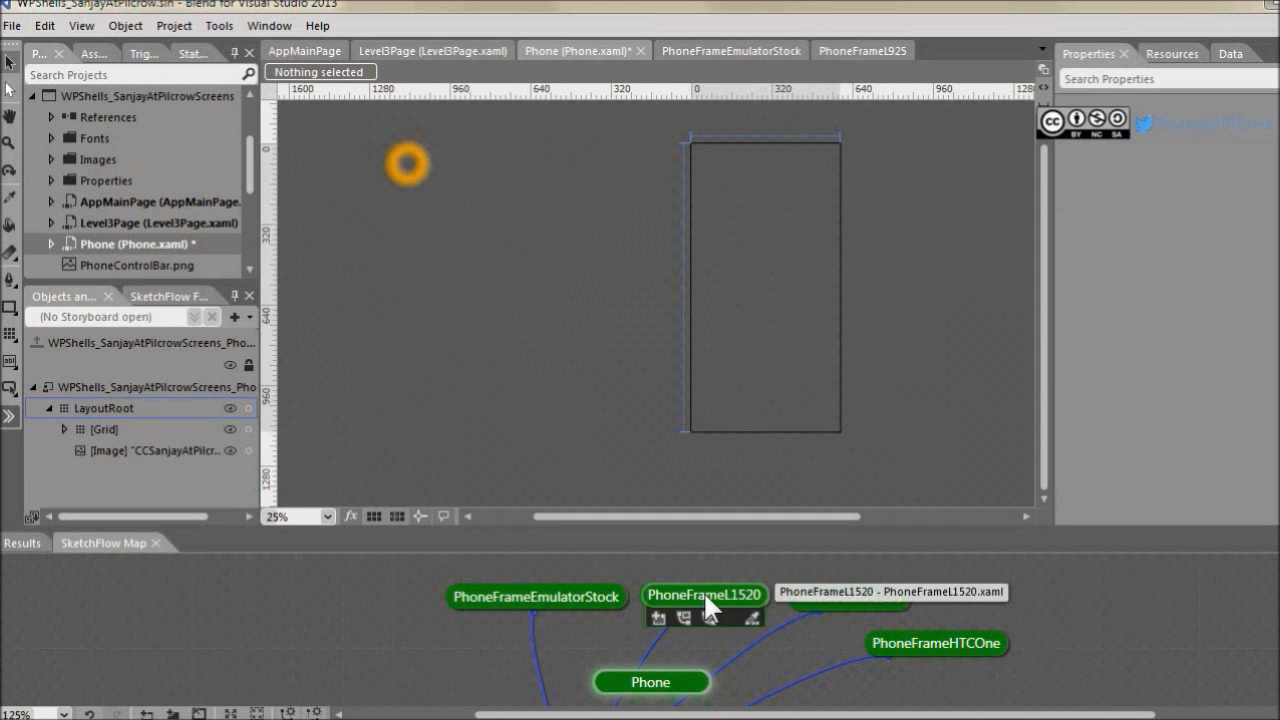
left_click_drag(703, 591, 660, 683)
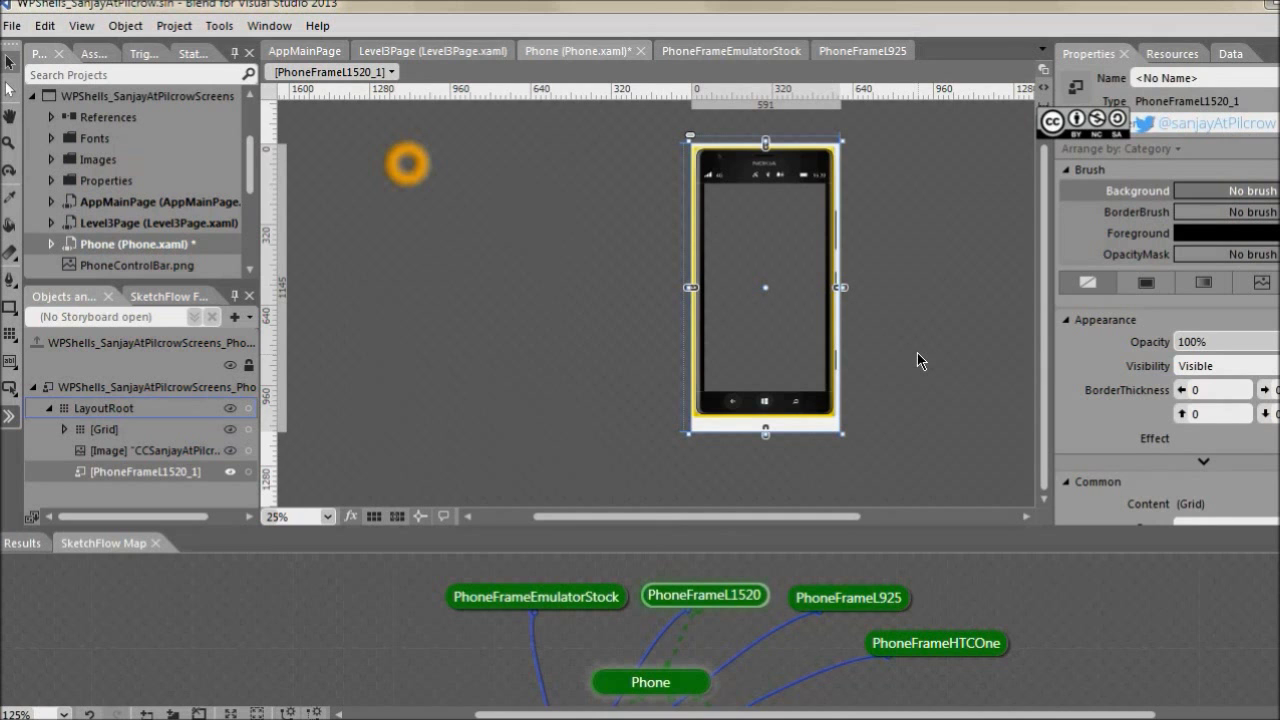
key("F5")
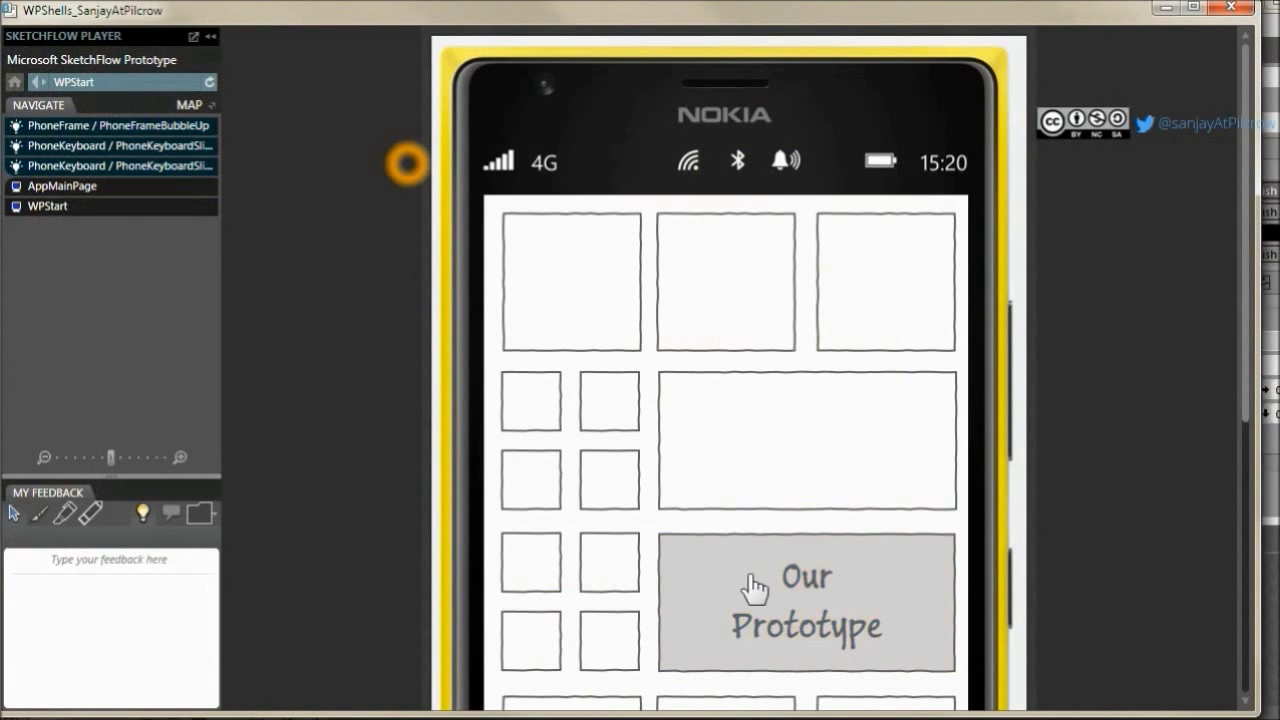
left_click(45, 456)
left_click(45, 456)
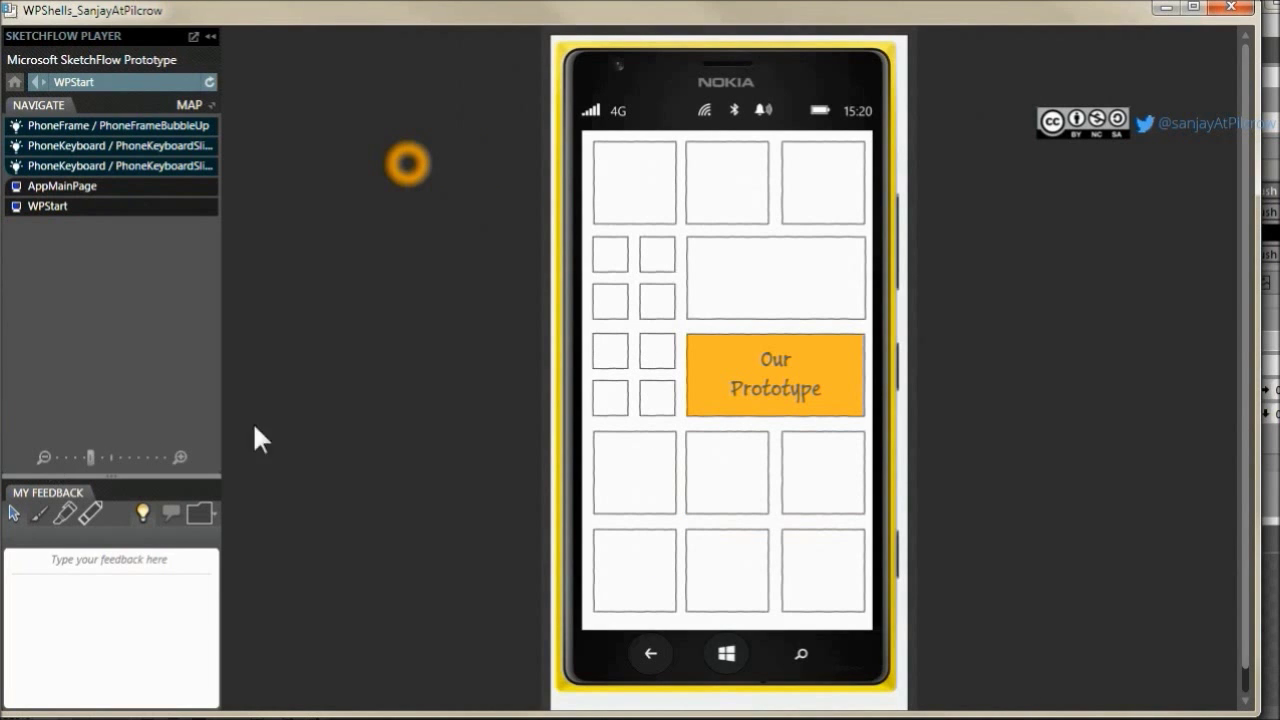
left_click(768, 385)
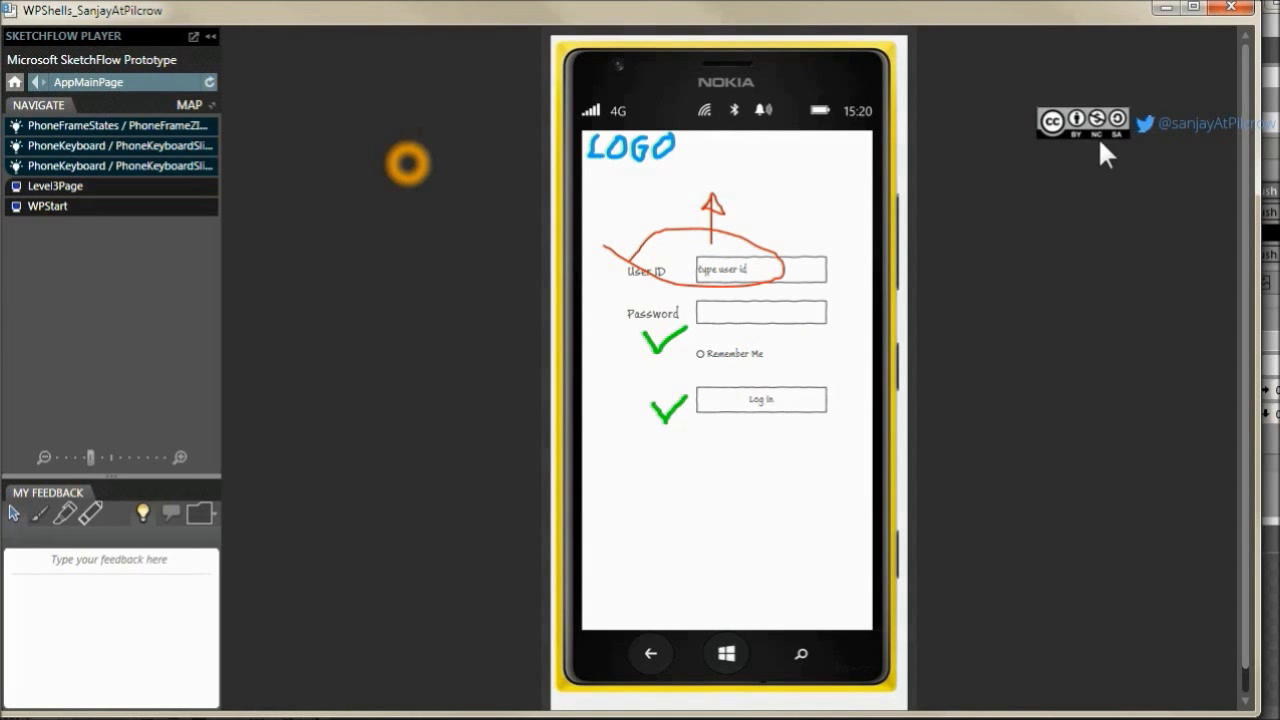
left_click(755, 408)
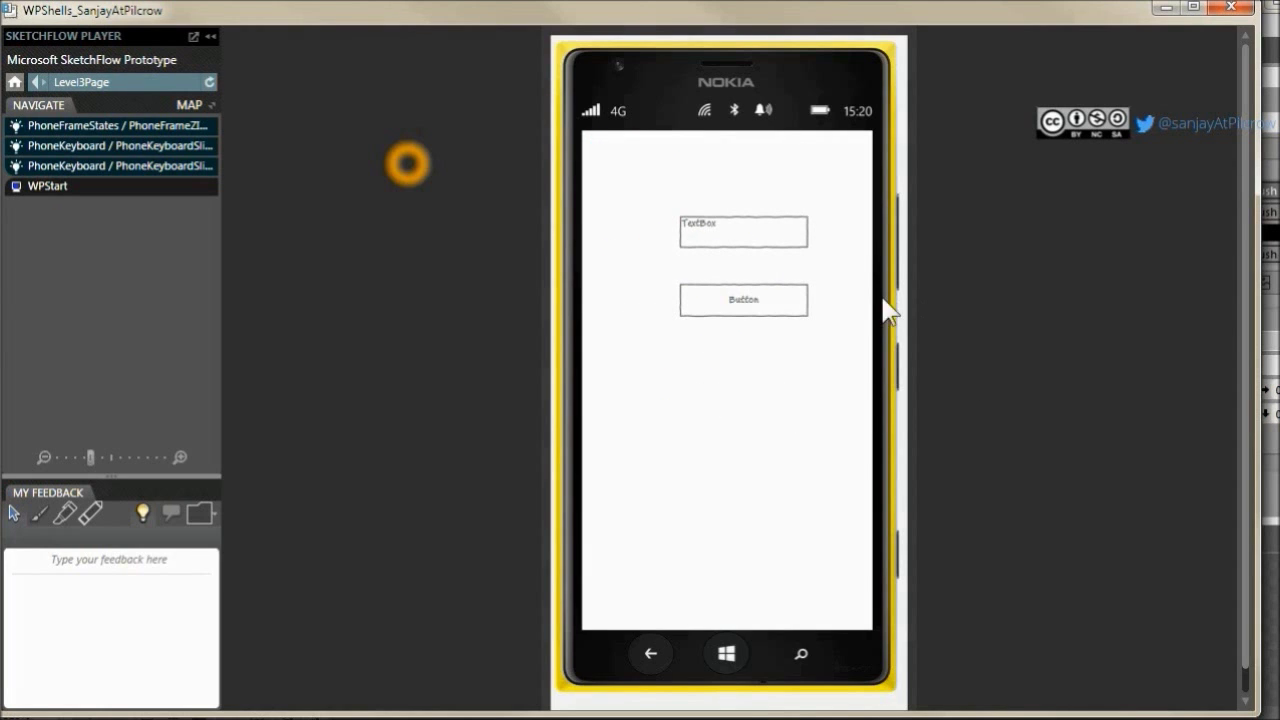
left_click(706, 237)
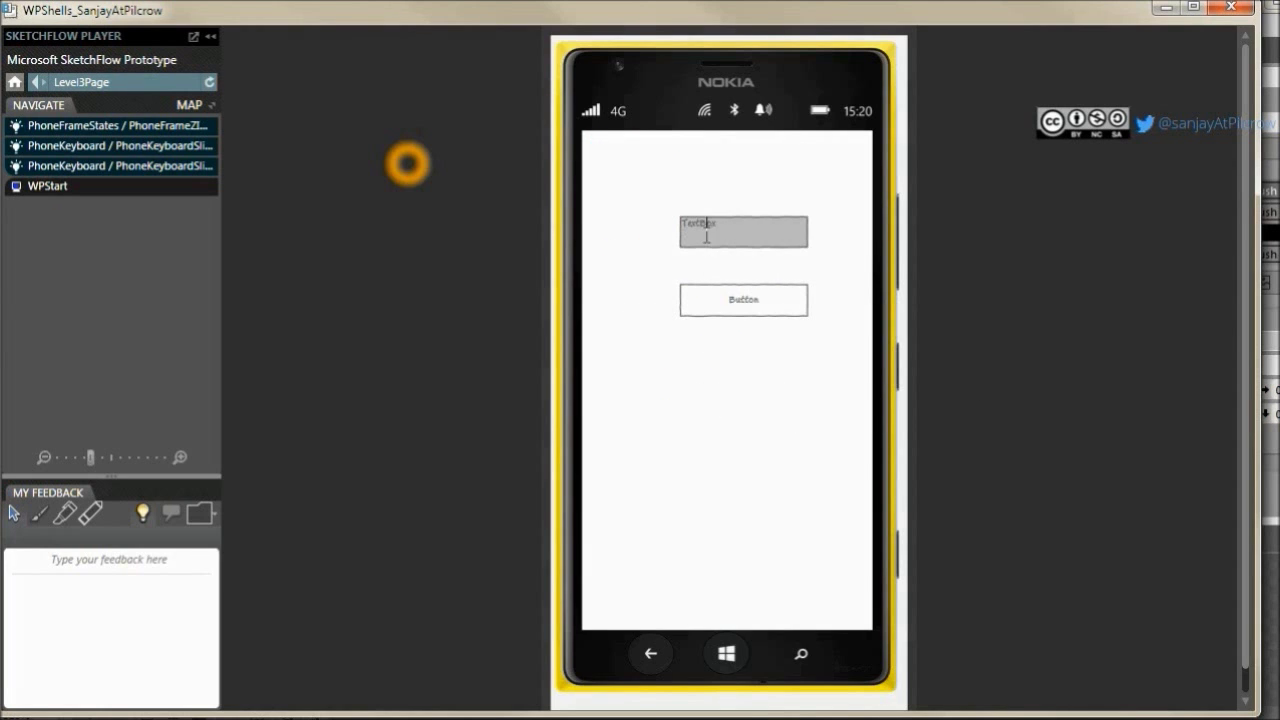
left_click(740, 312)
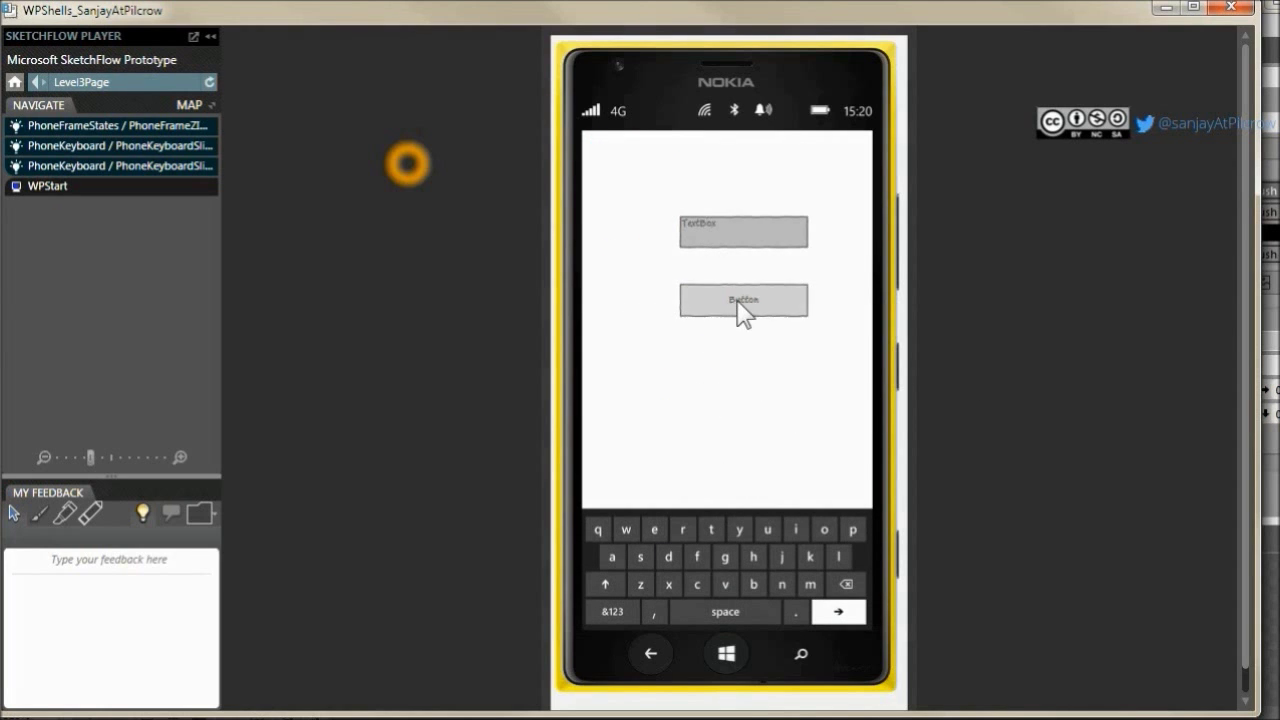
left_click(650, 655)
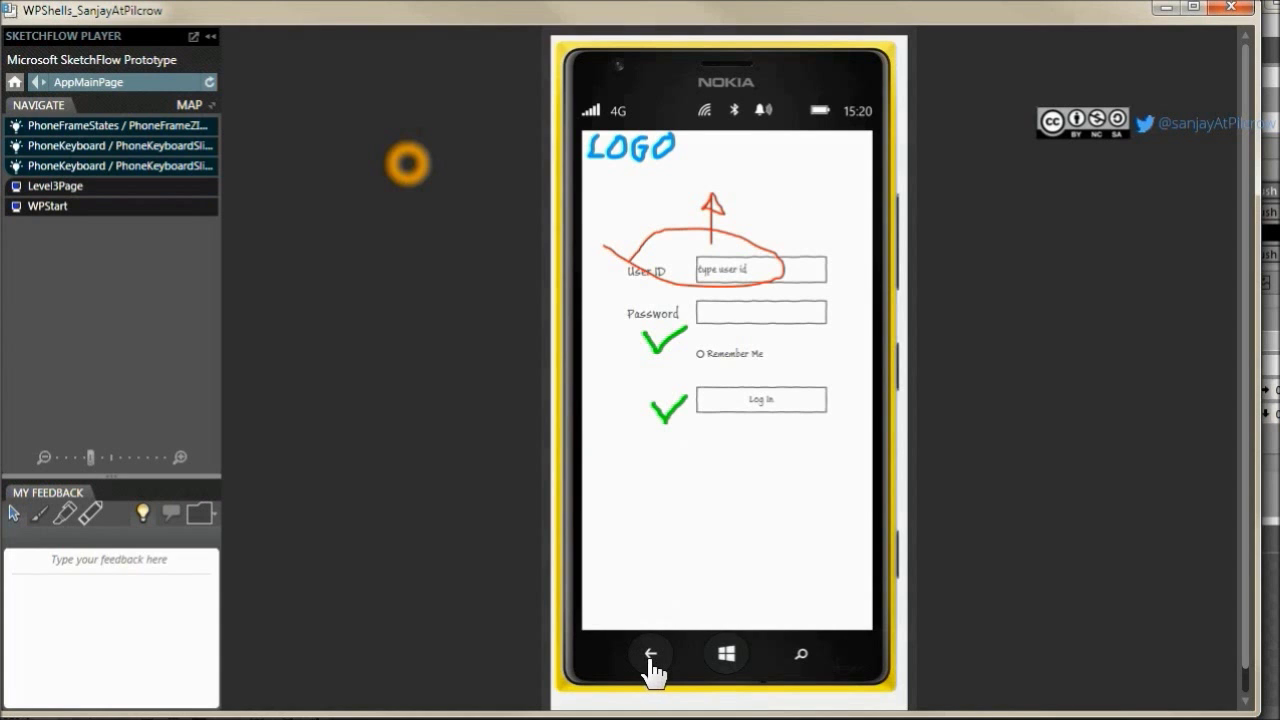
left_click(650, 657)
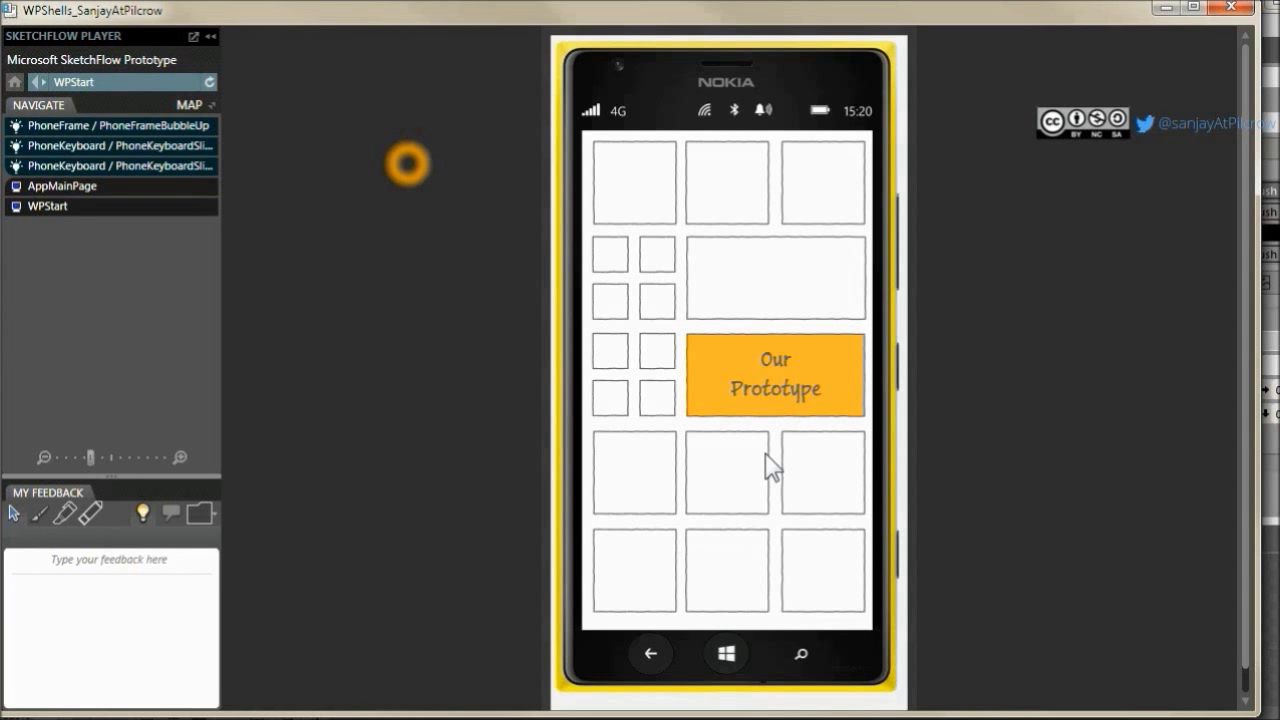
- Close the player and delete PhoneFrameL1520_1 from the Phone screen
left_click(1241, 8)
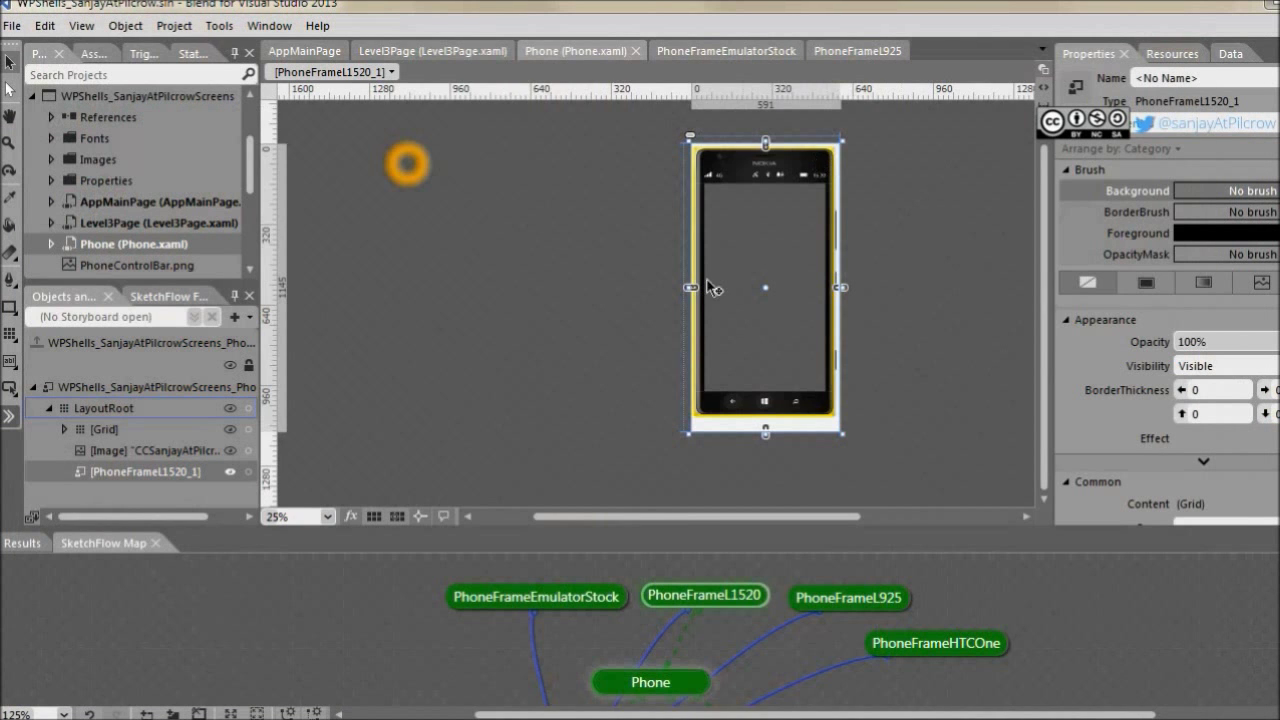
mouse_move(860, 596)
left_click(641, 690)
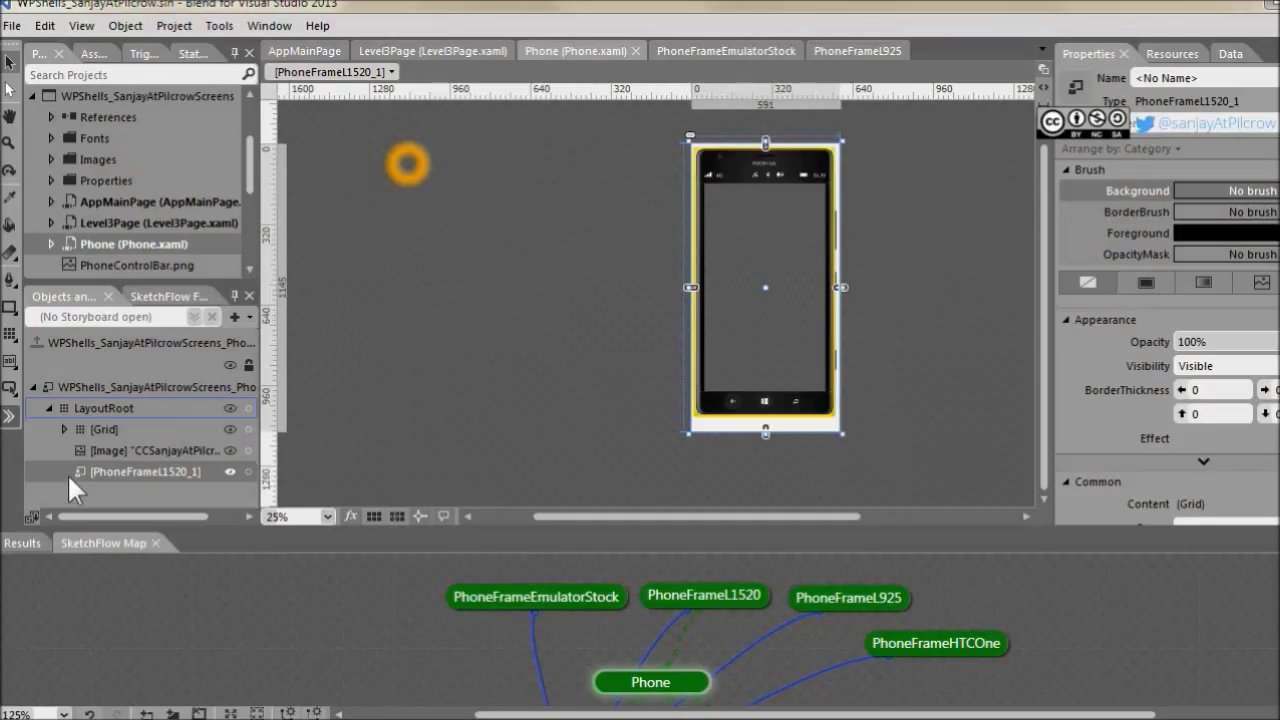
key("Delete")
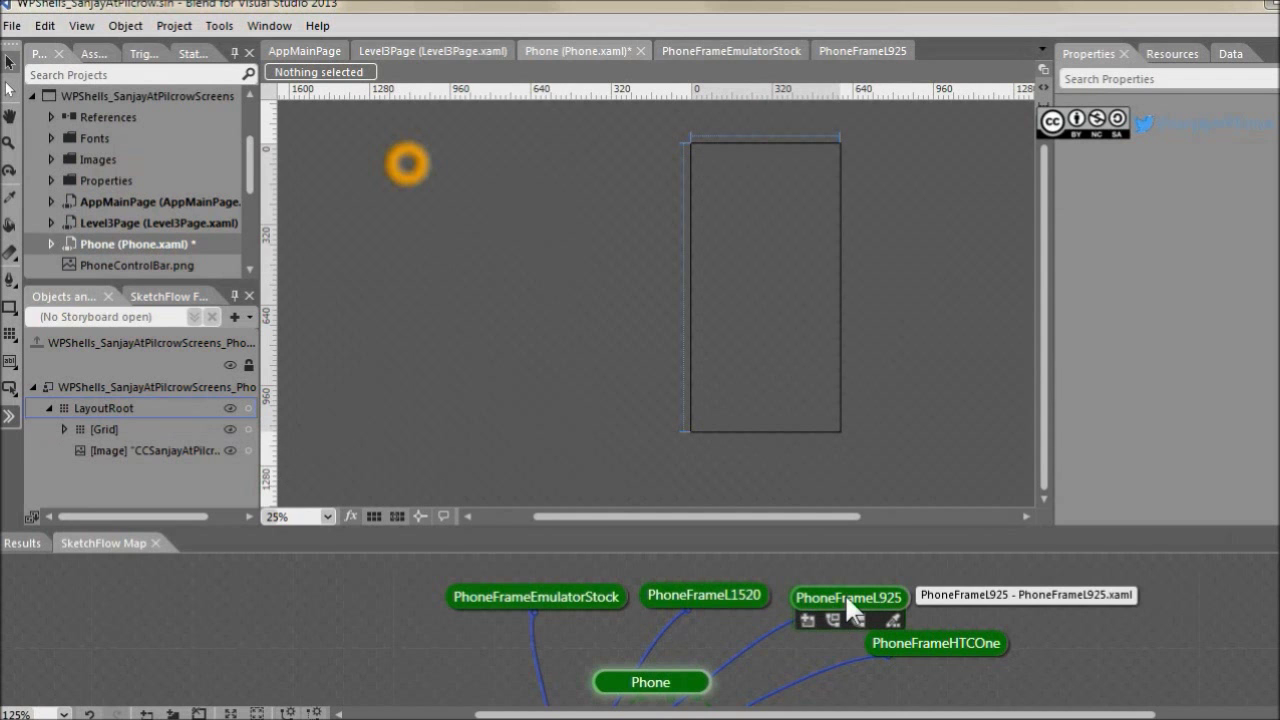
- Add PhoneFrameL925 to Phone, move it above the image, then save and run
left_click_drag(857, 620, 640, 690)
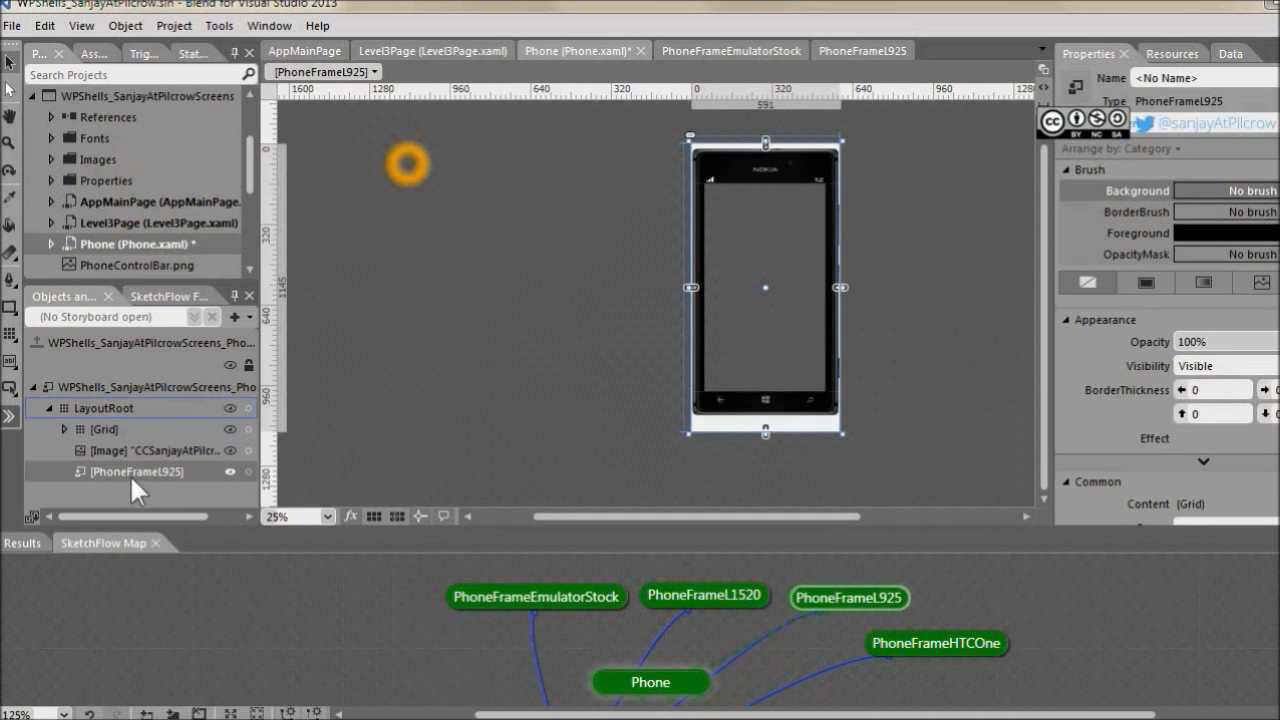
left_click_drag(125, 488, 125, 470)
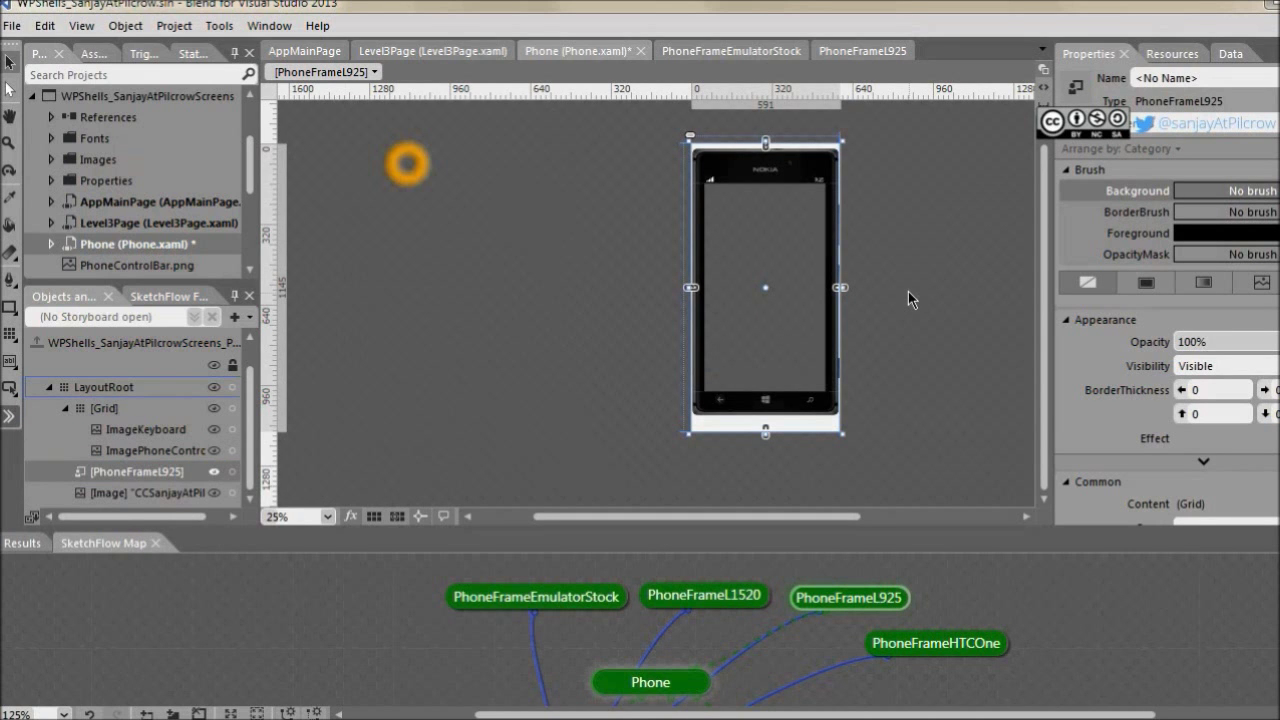
key("F5")
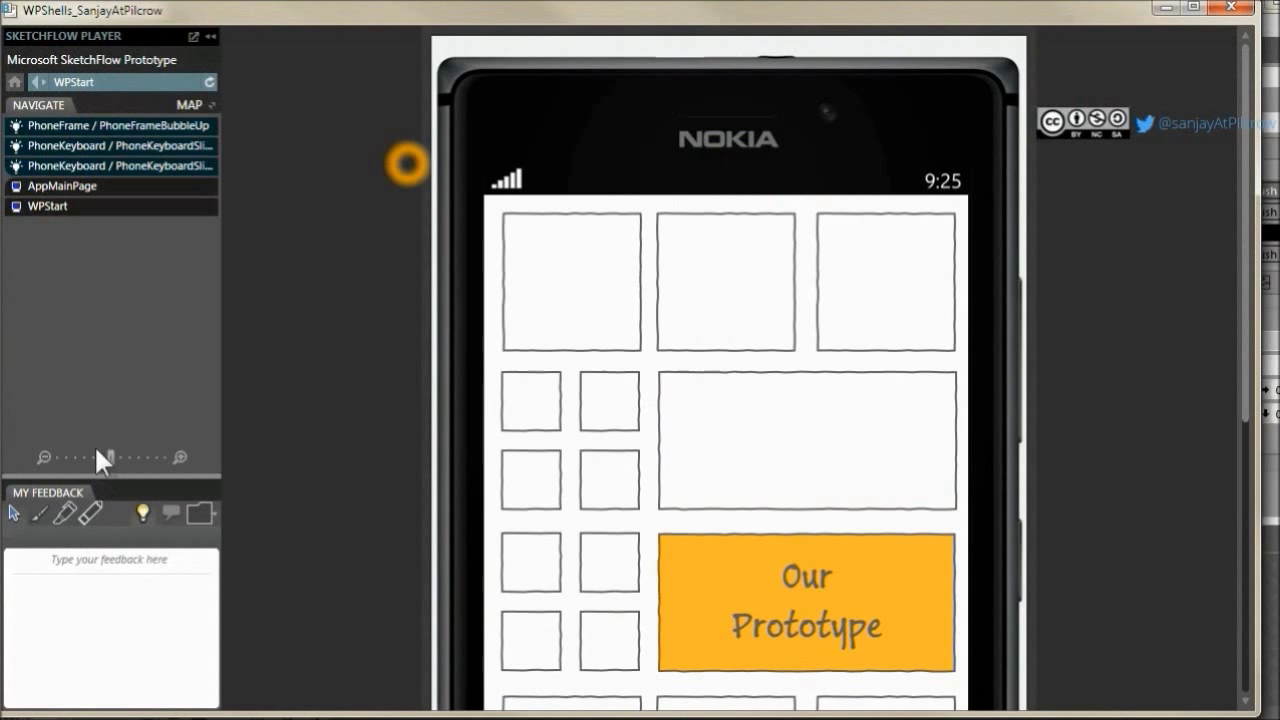
- Log in to Level3Page in the Lumia 925 frame, focus the TextBox, go back, and focus Password
left_click(45, 456)
left_click(45, 456)
left_click(45, 456)
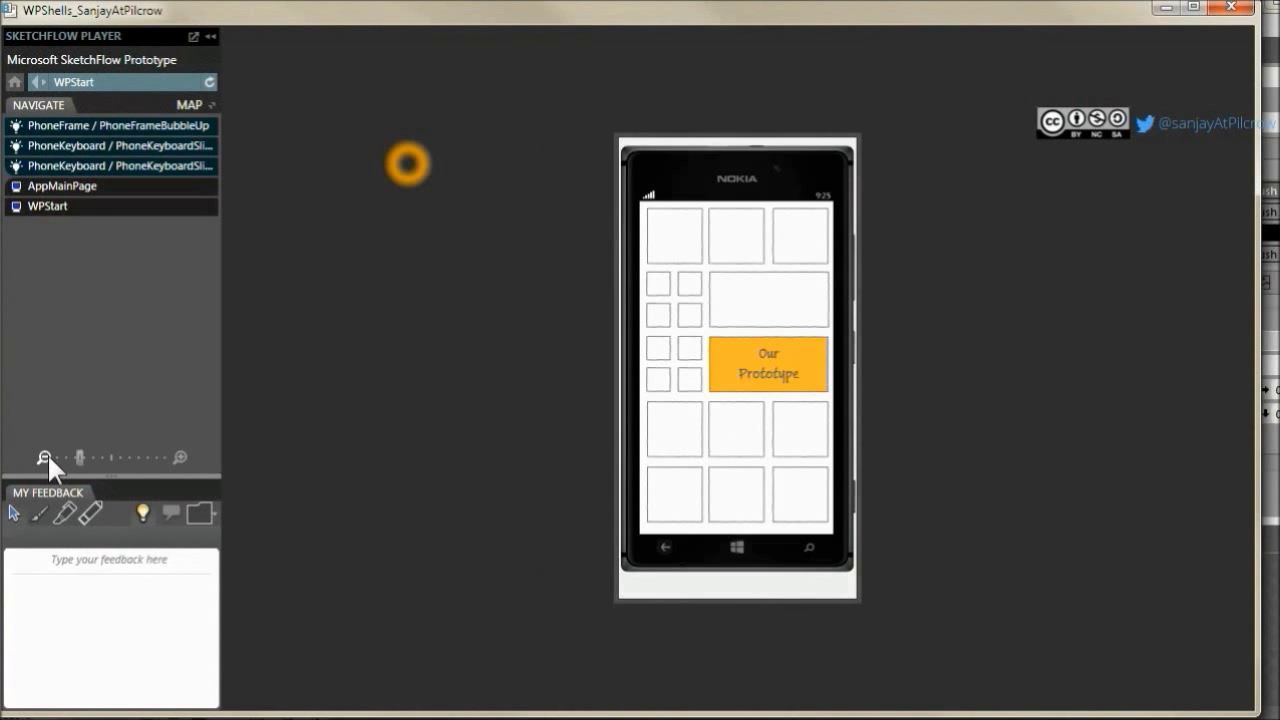
left_click(180, 457)
left_click(770, 372)
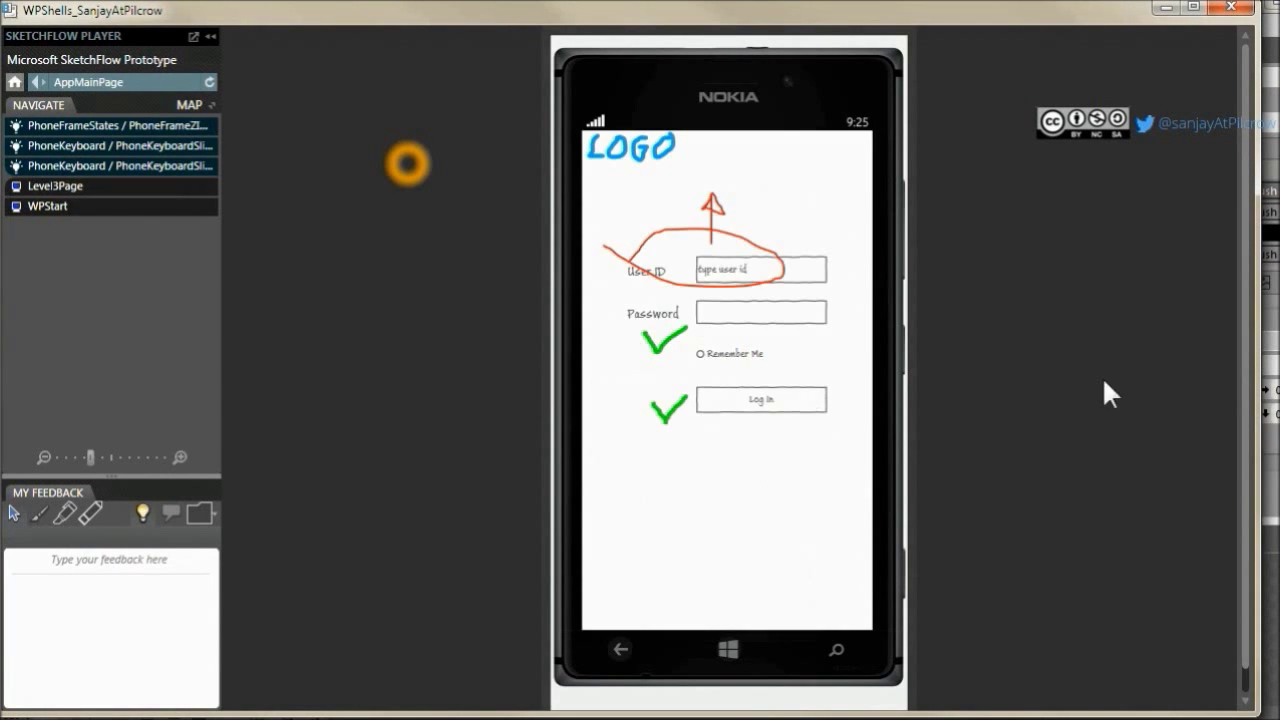
left_click(745, 400)
left_click(731, 234)
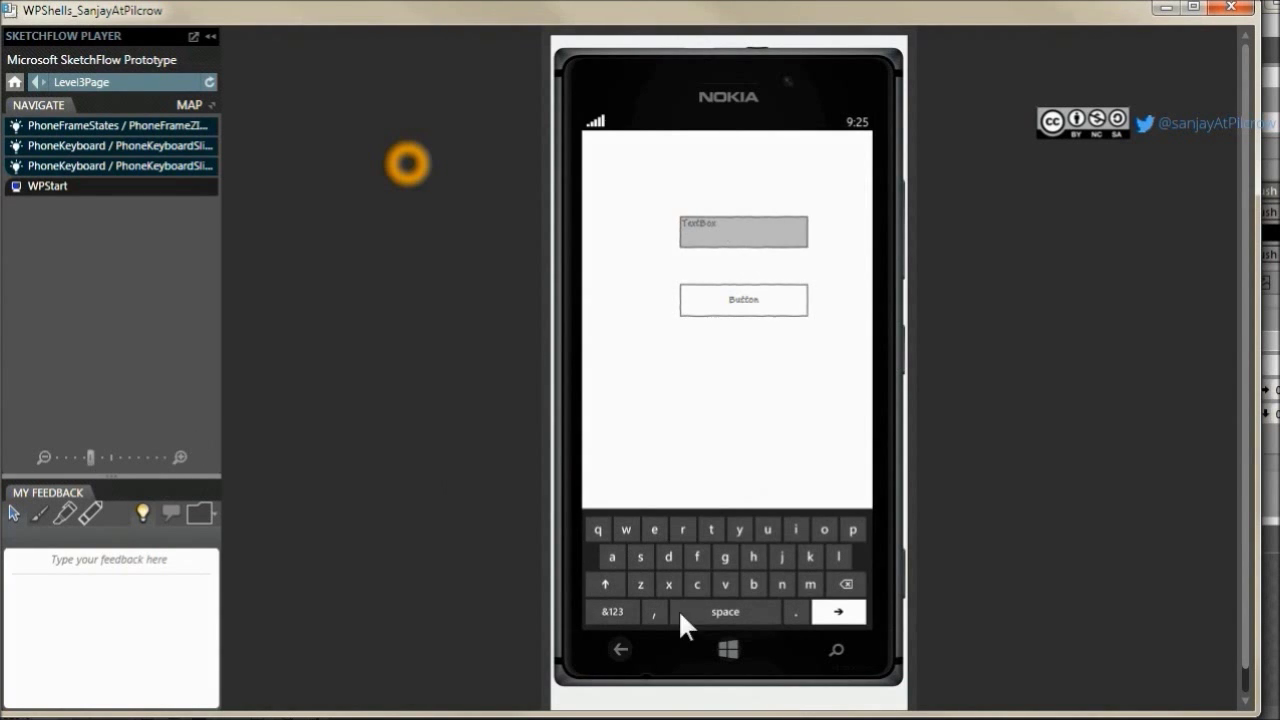
left_click(620, 649)
left_click(723, 310)
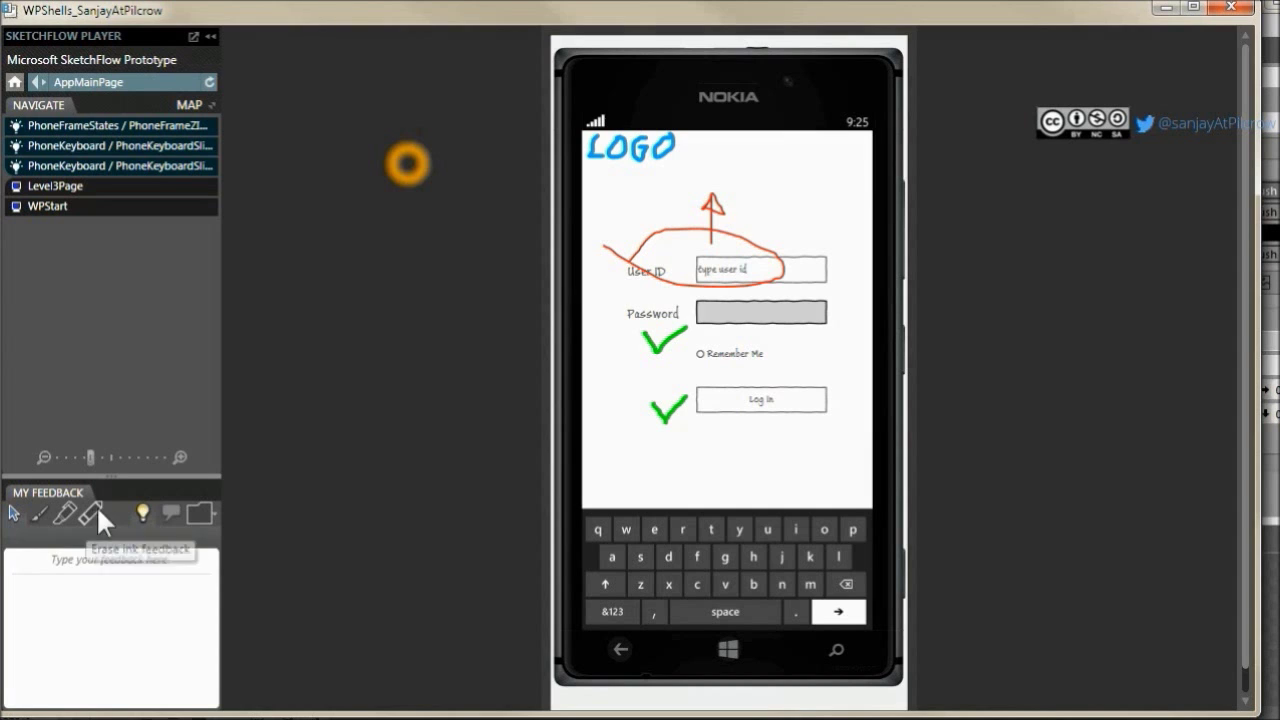
- Draw a blue ink X over the login page, then return to WPStart
left_click(38, 514)
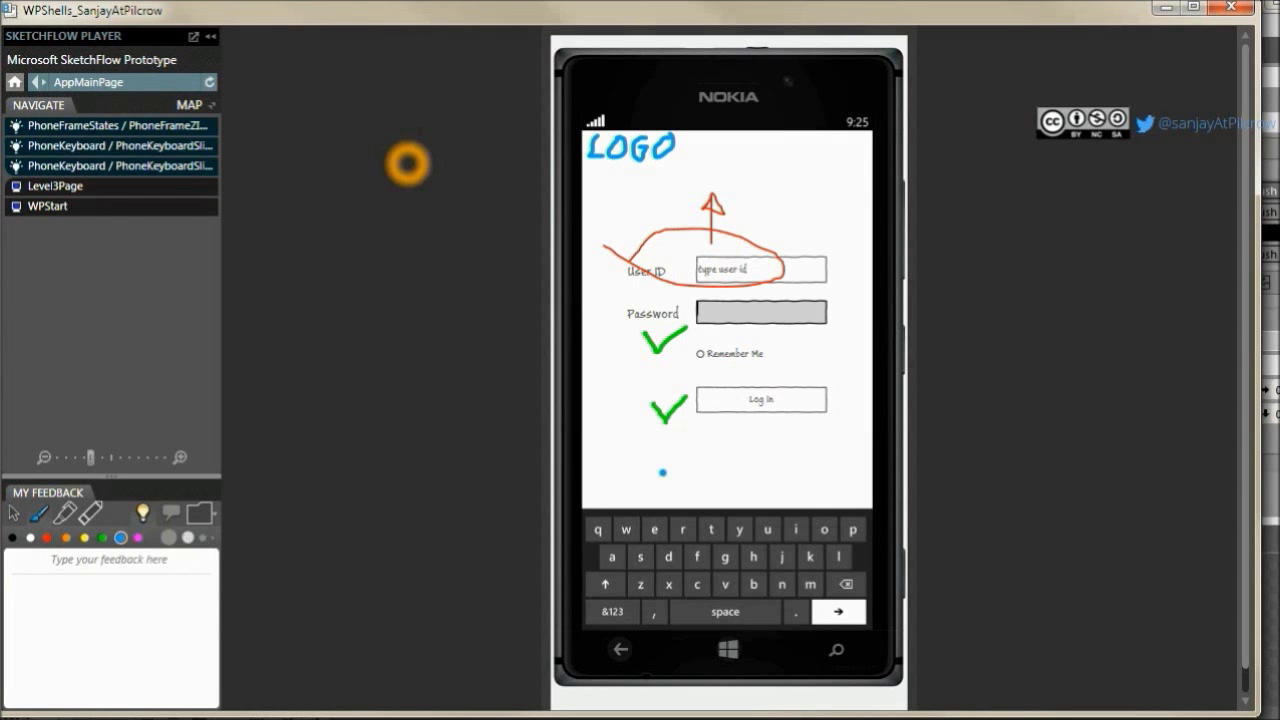
mouse_move(713, 268)
left_mouse_down()
mouse_move(790, 186)
mouse_move(706, 505)
left_mouse_up()
left_click_drag(632, 338, 832, 505)
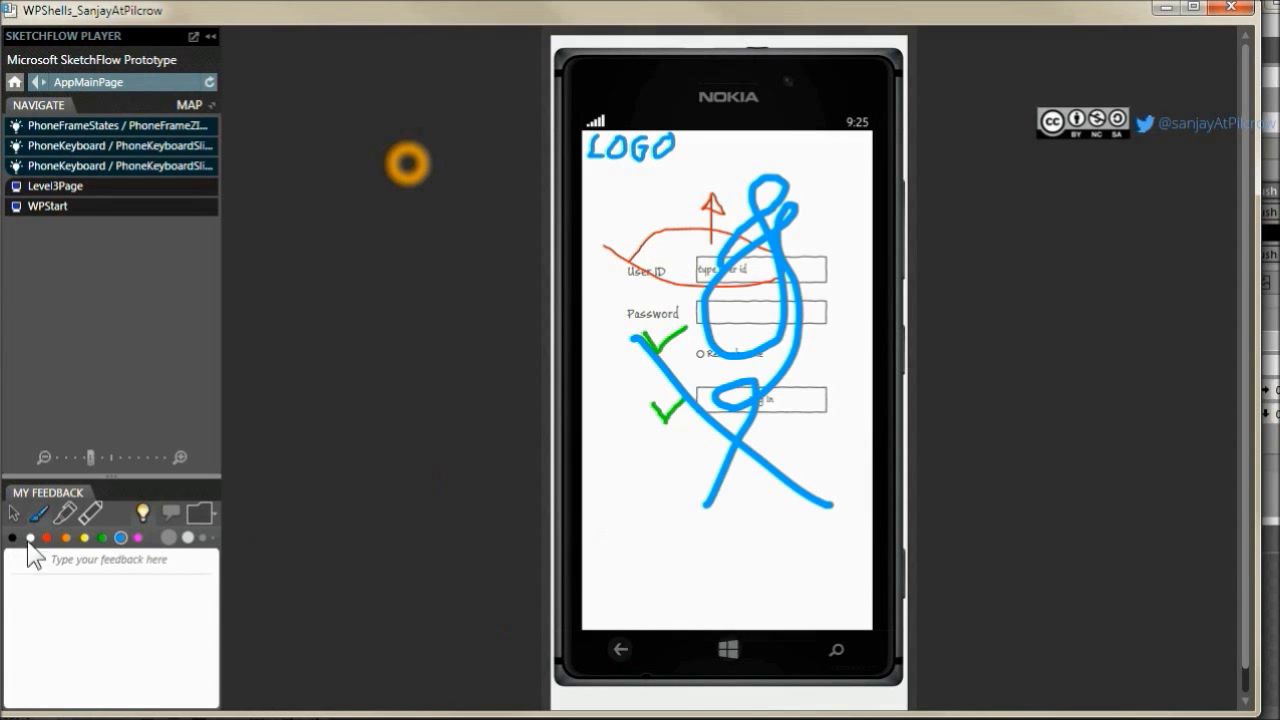
key("Escape")
left_click(621, 652)
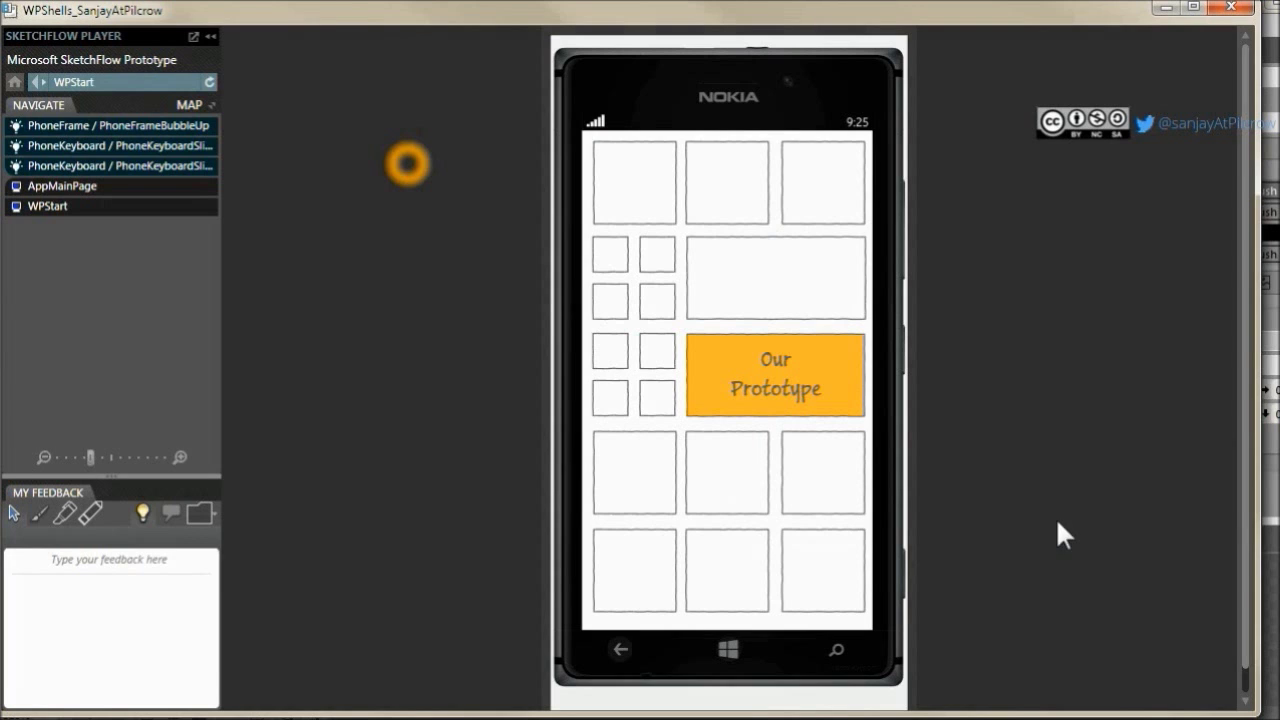